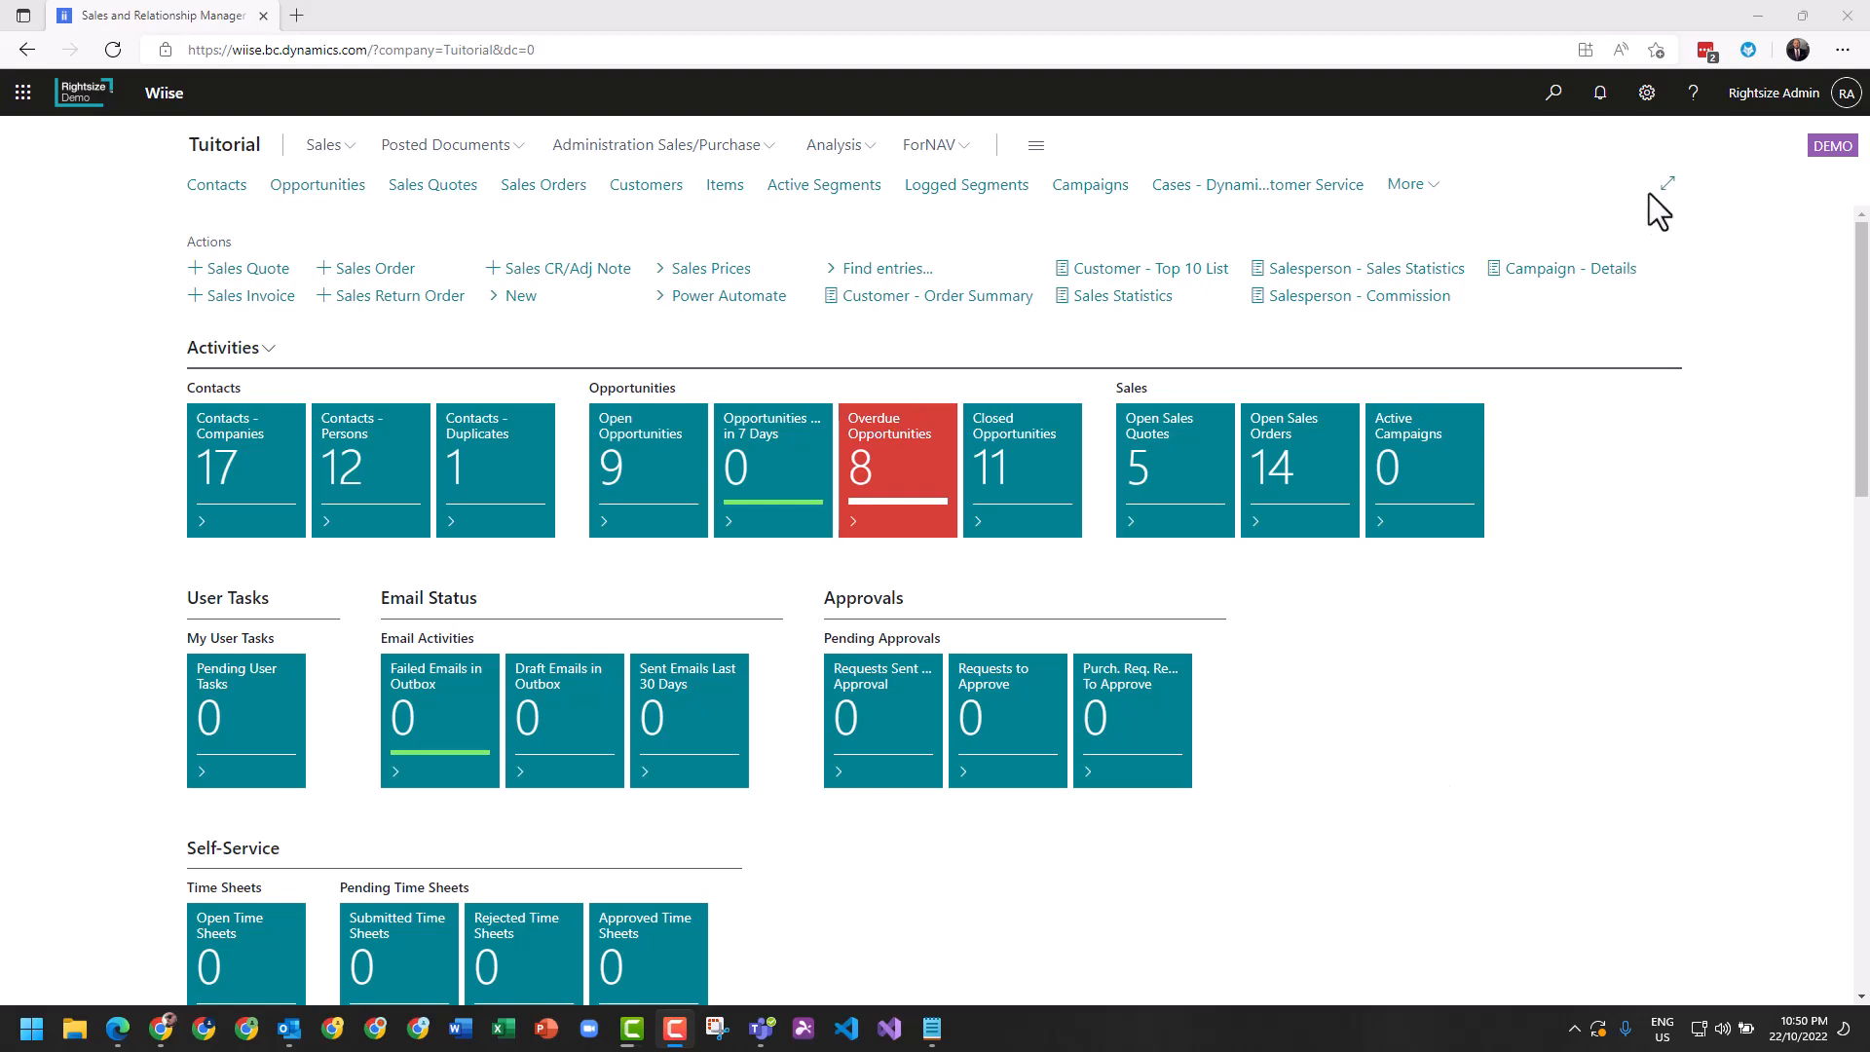
Check the assigned role in My Settings and close the settings without changes.
click(1645, 93)
click(1635, 259)
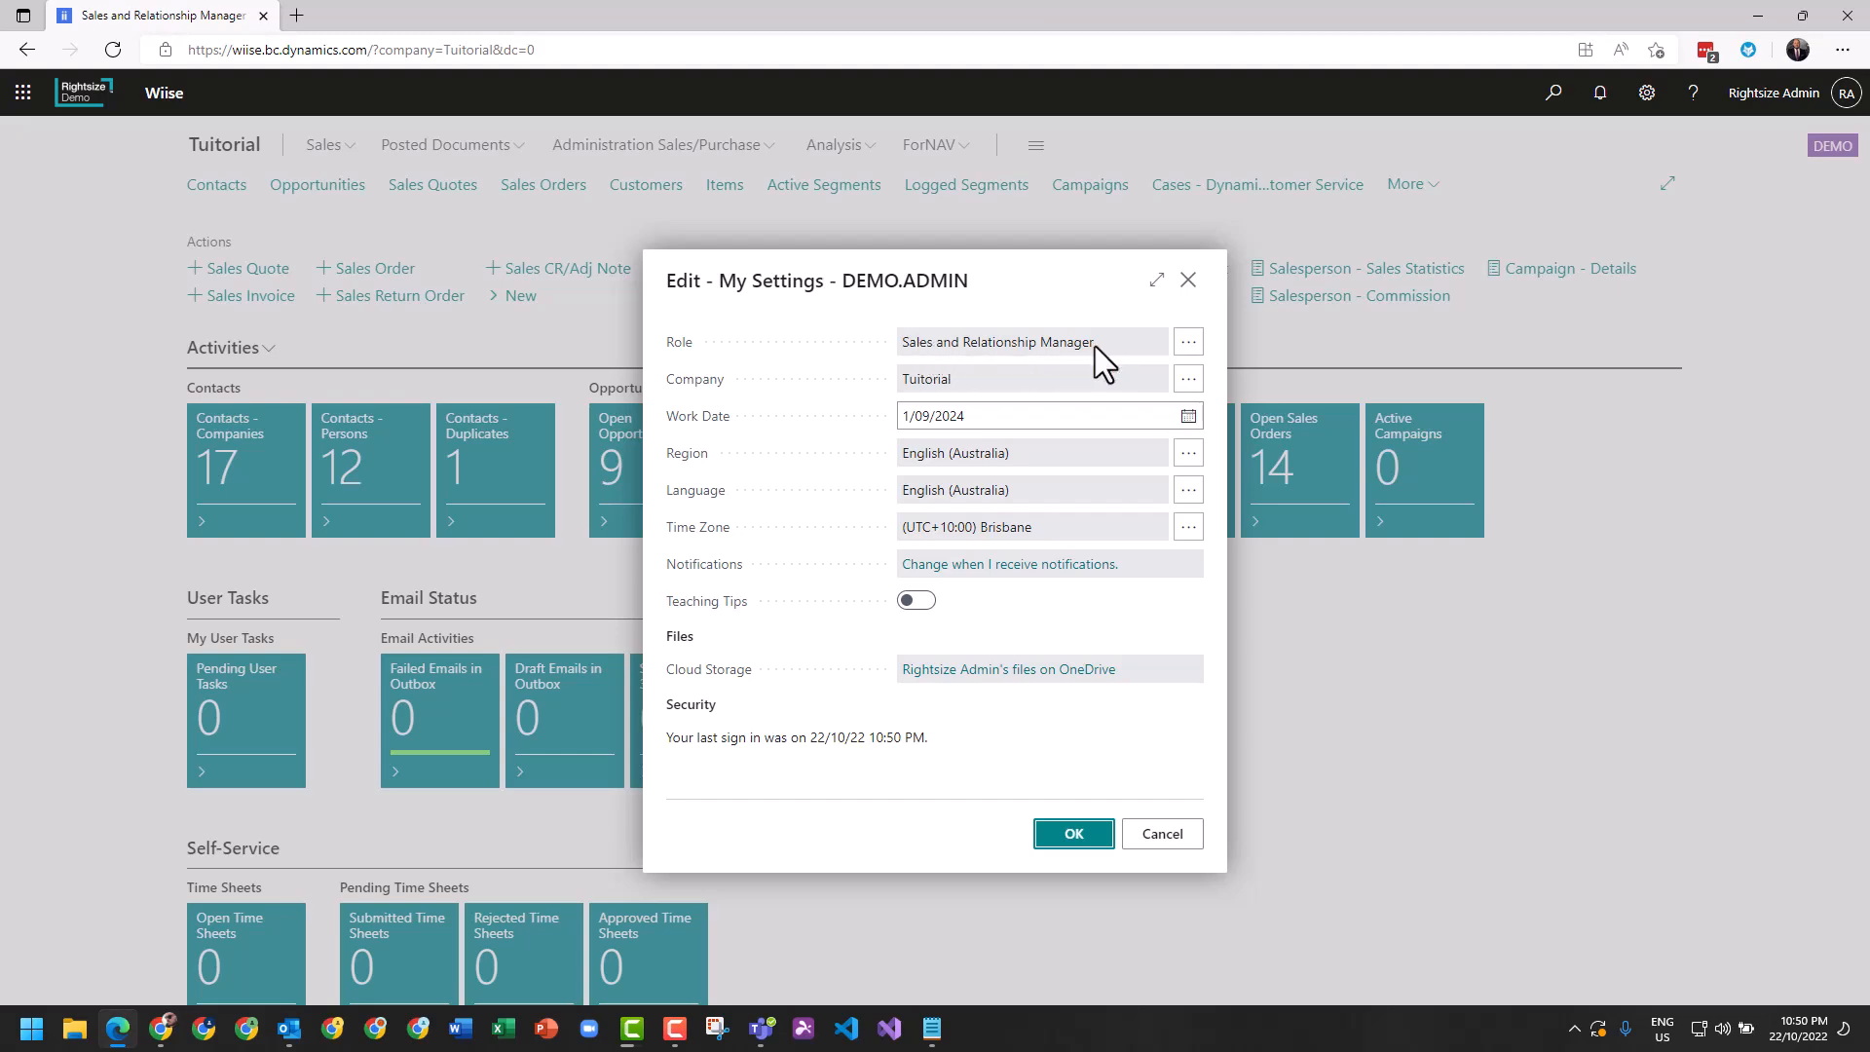
click(1188, 281)
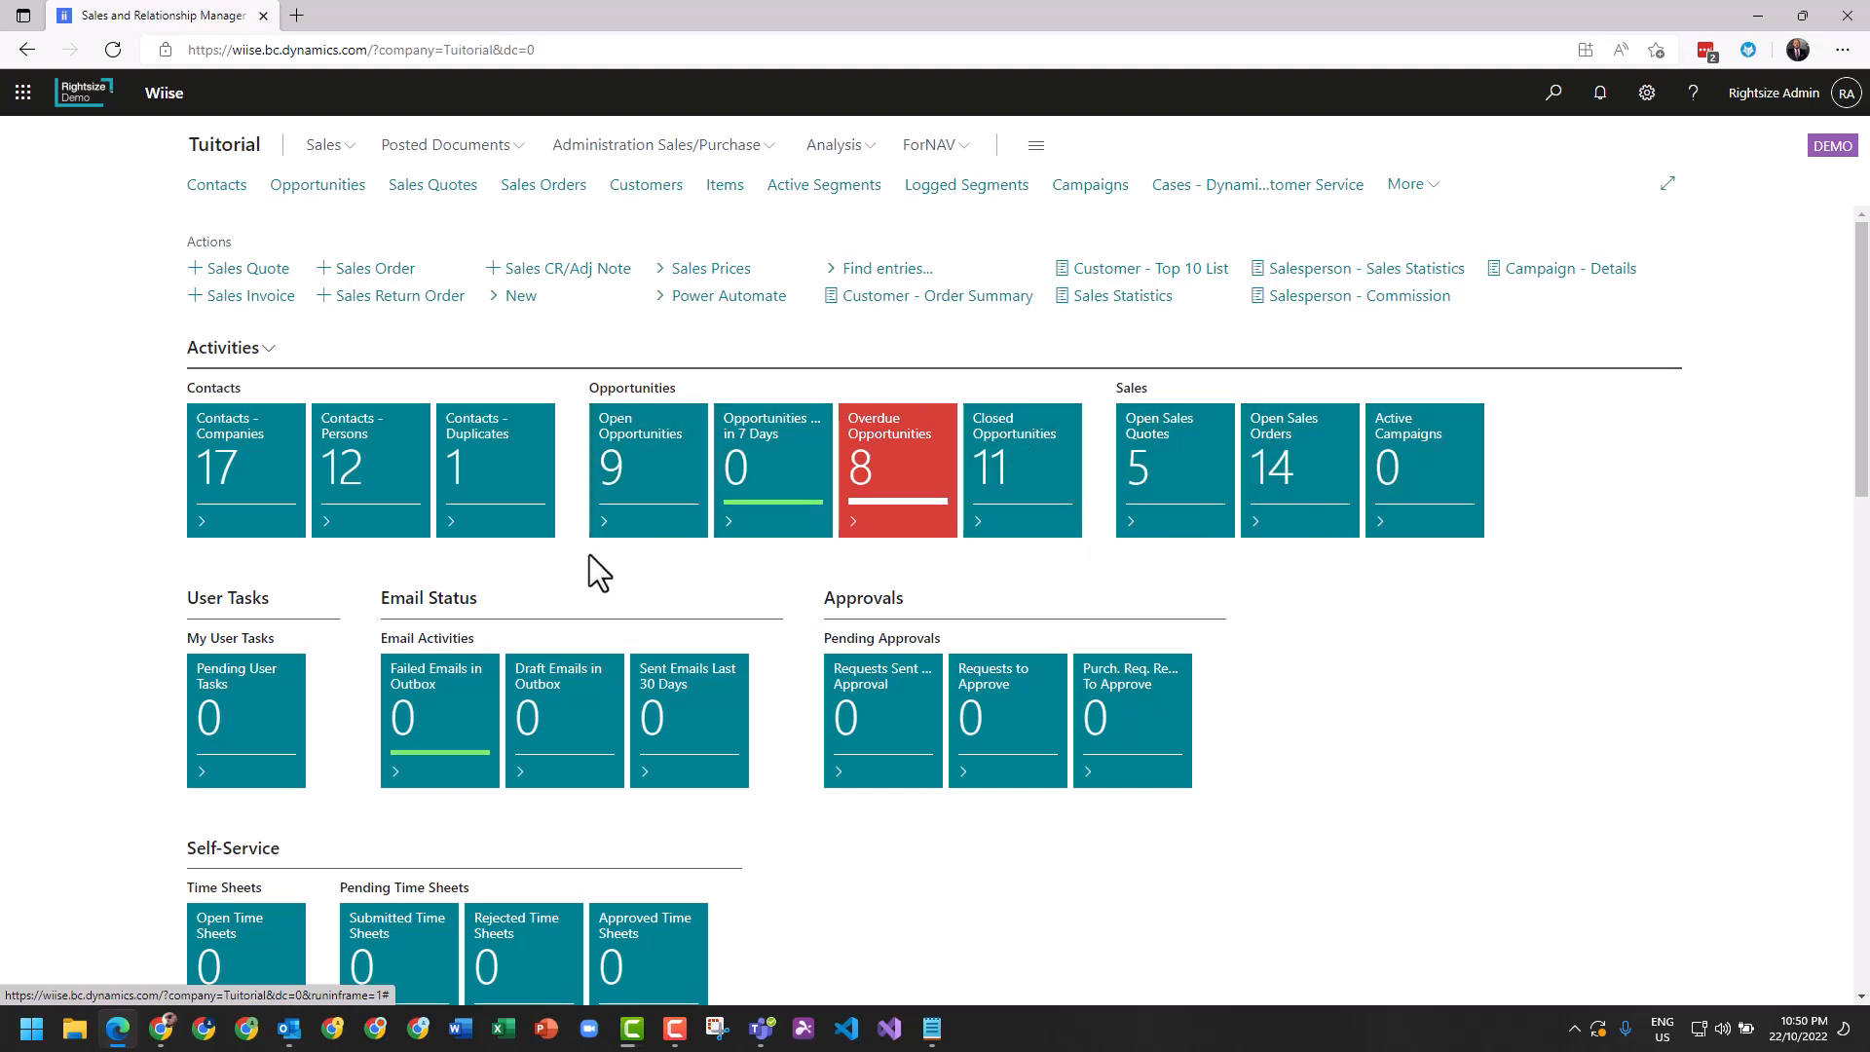
Look over the role centre's activity tiles, self-service section, sales pipeline and opportunity insights.
scroll(948, 844, down, 1)
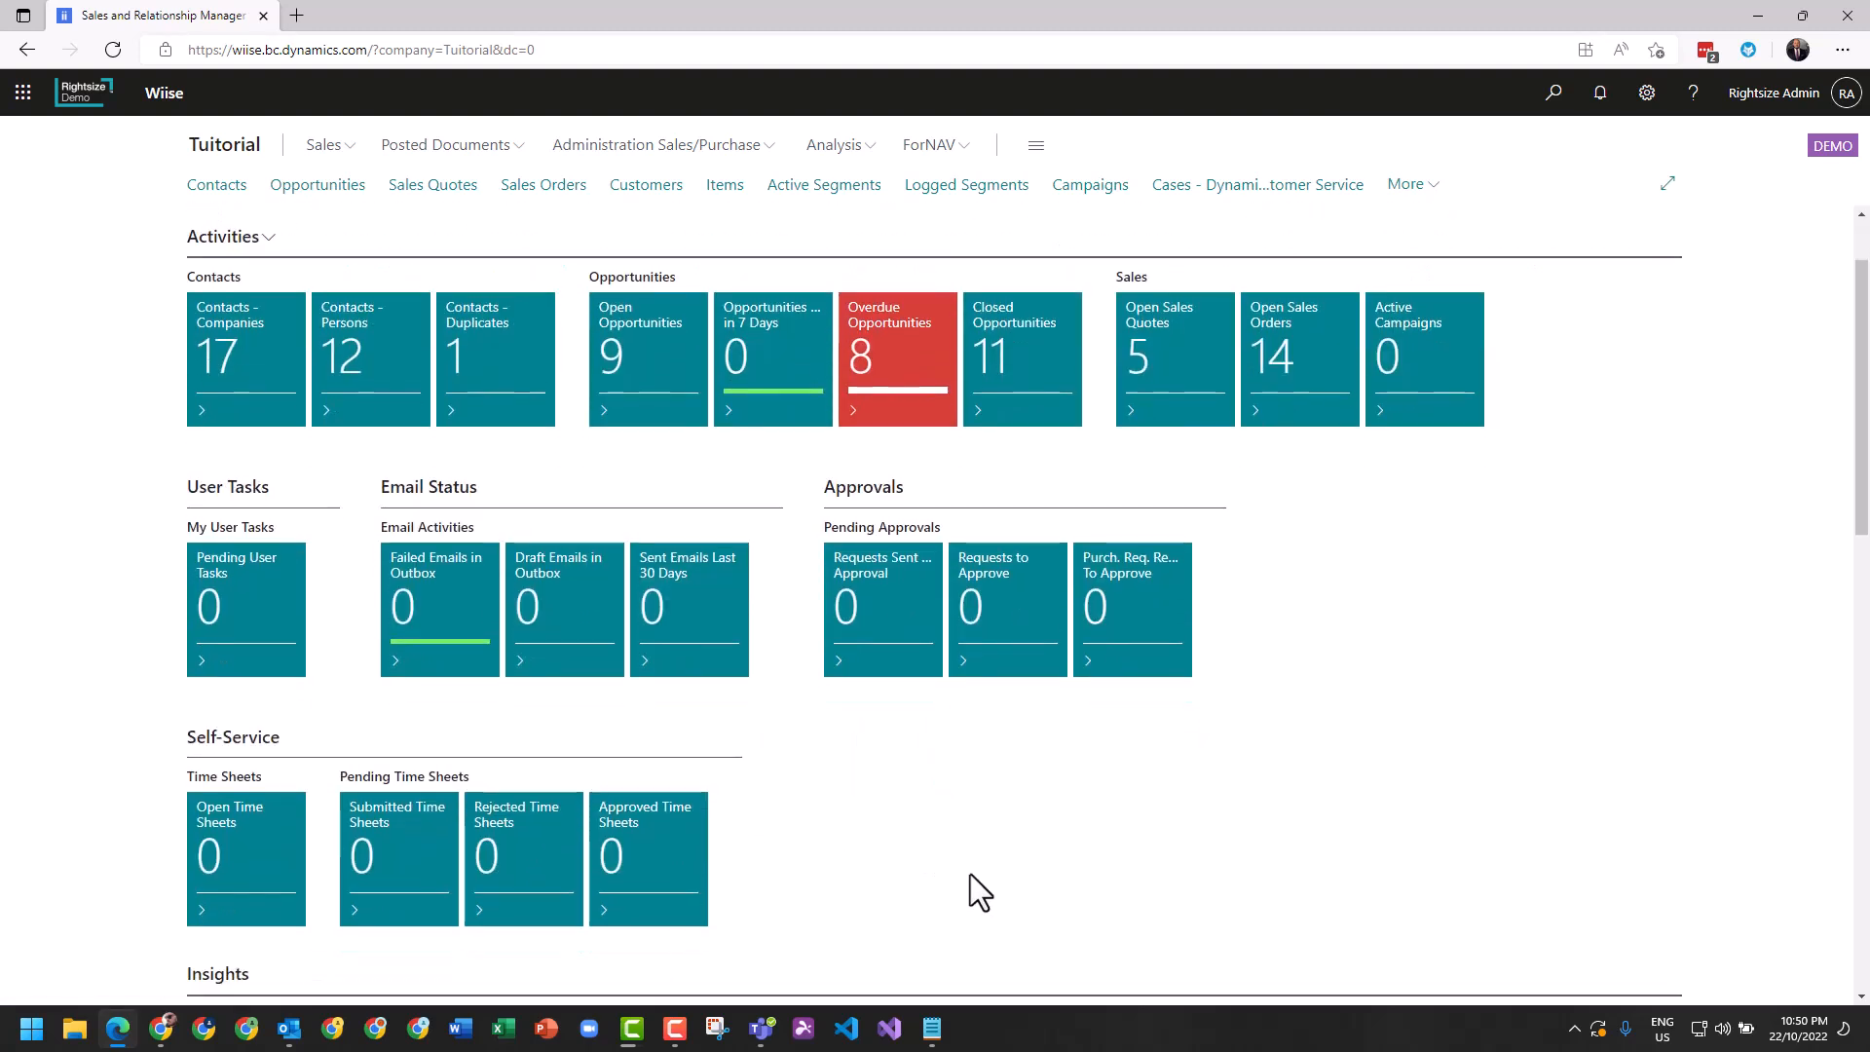
scroll(877, 770, down, 4)
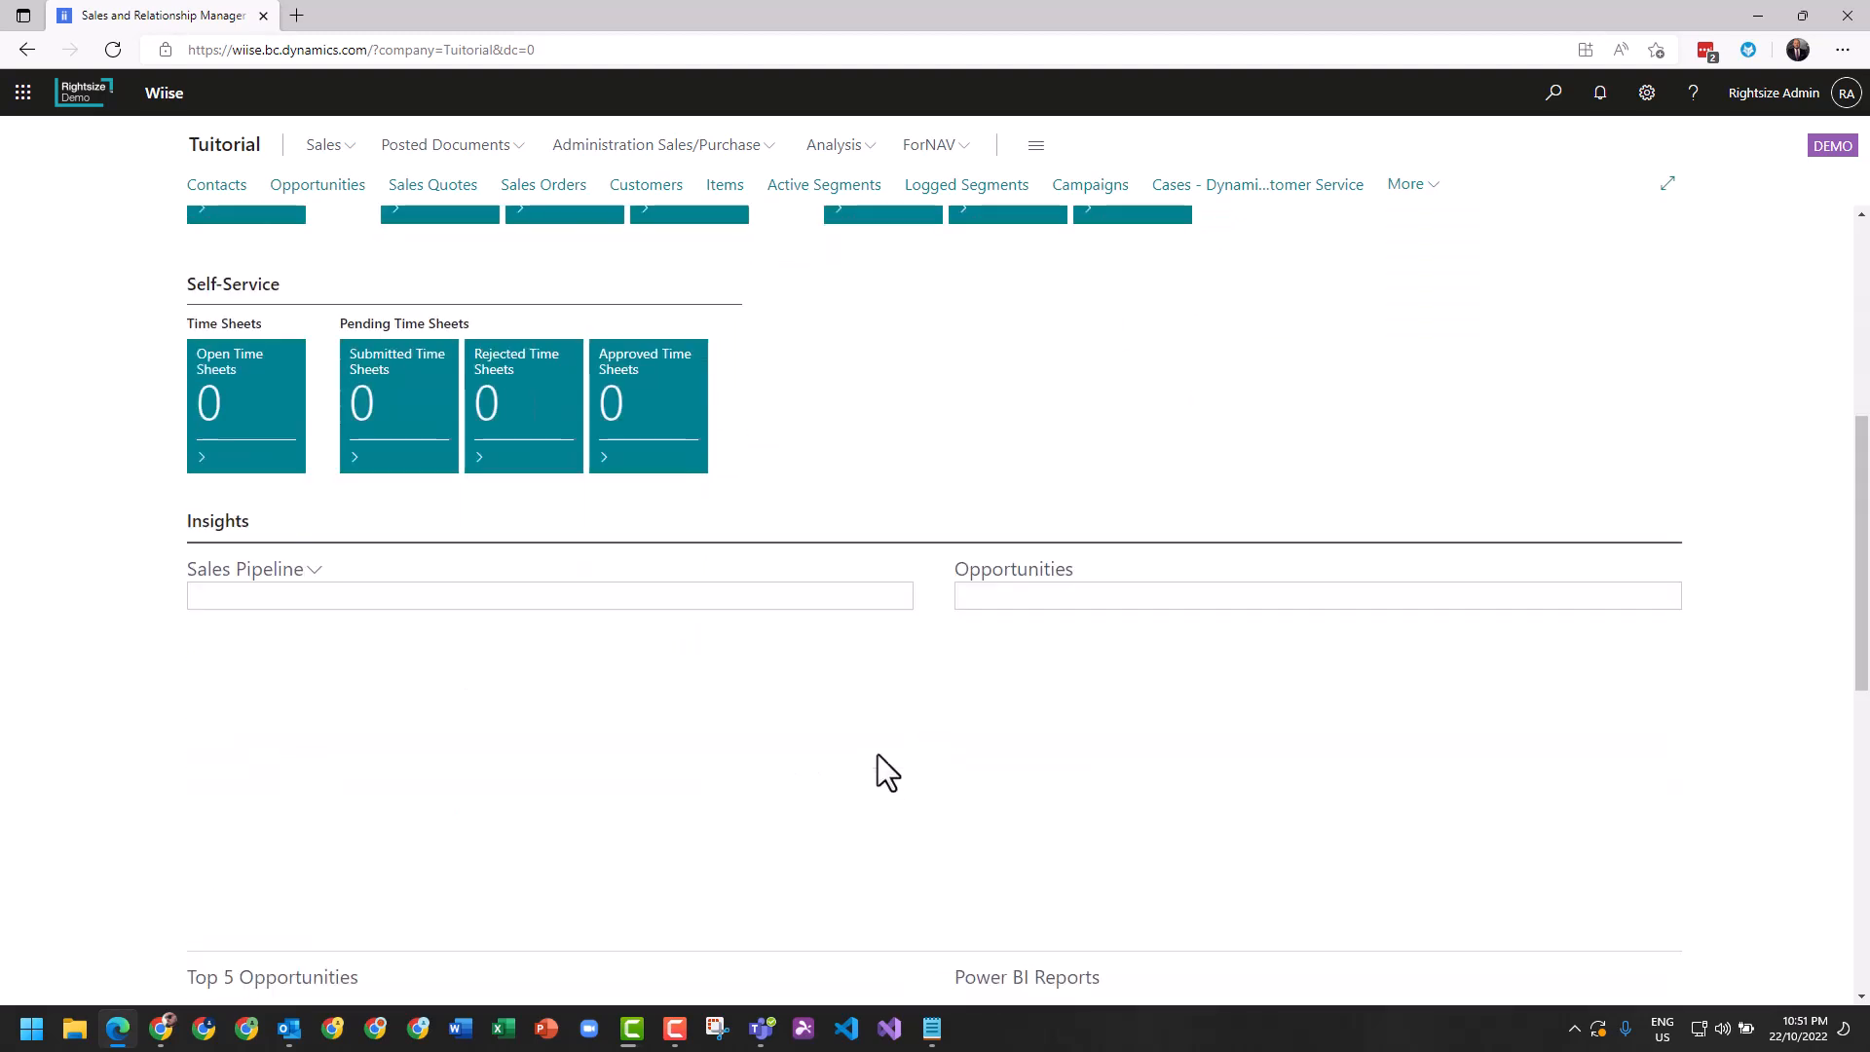
scroll(869, 750, down, 1)
scroll(857, 728, down, 2)
scroll(872, 731, up, 4)
scroll(873, 731, up, 4)
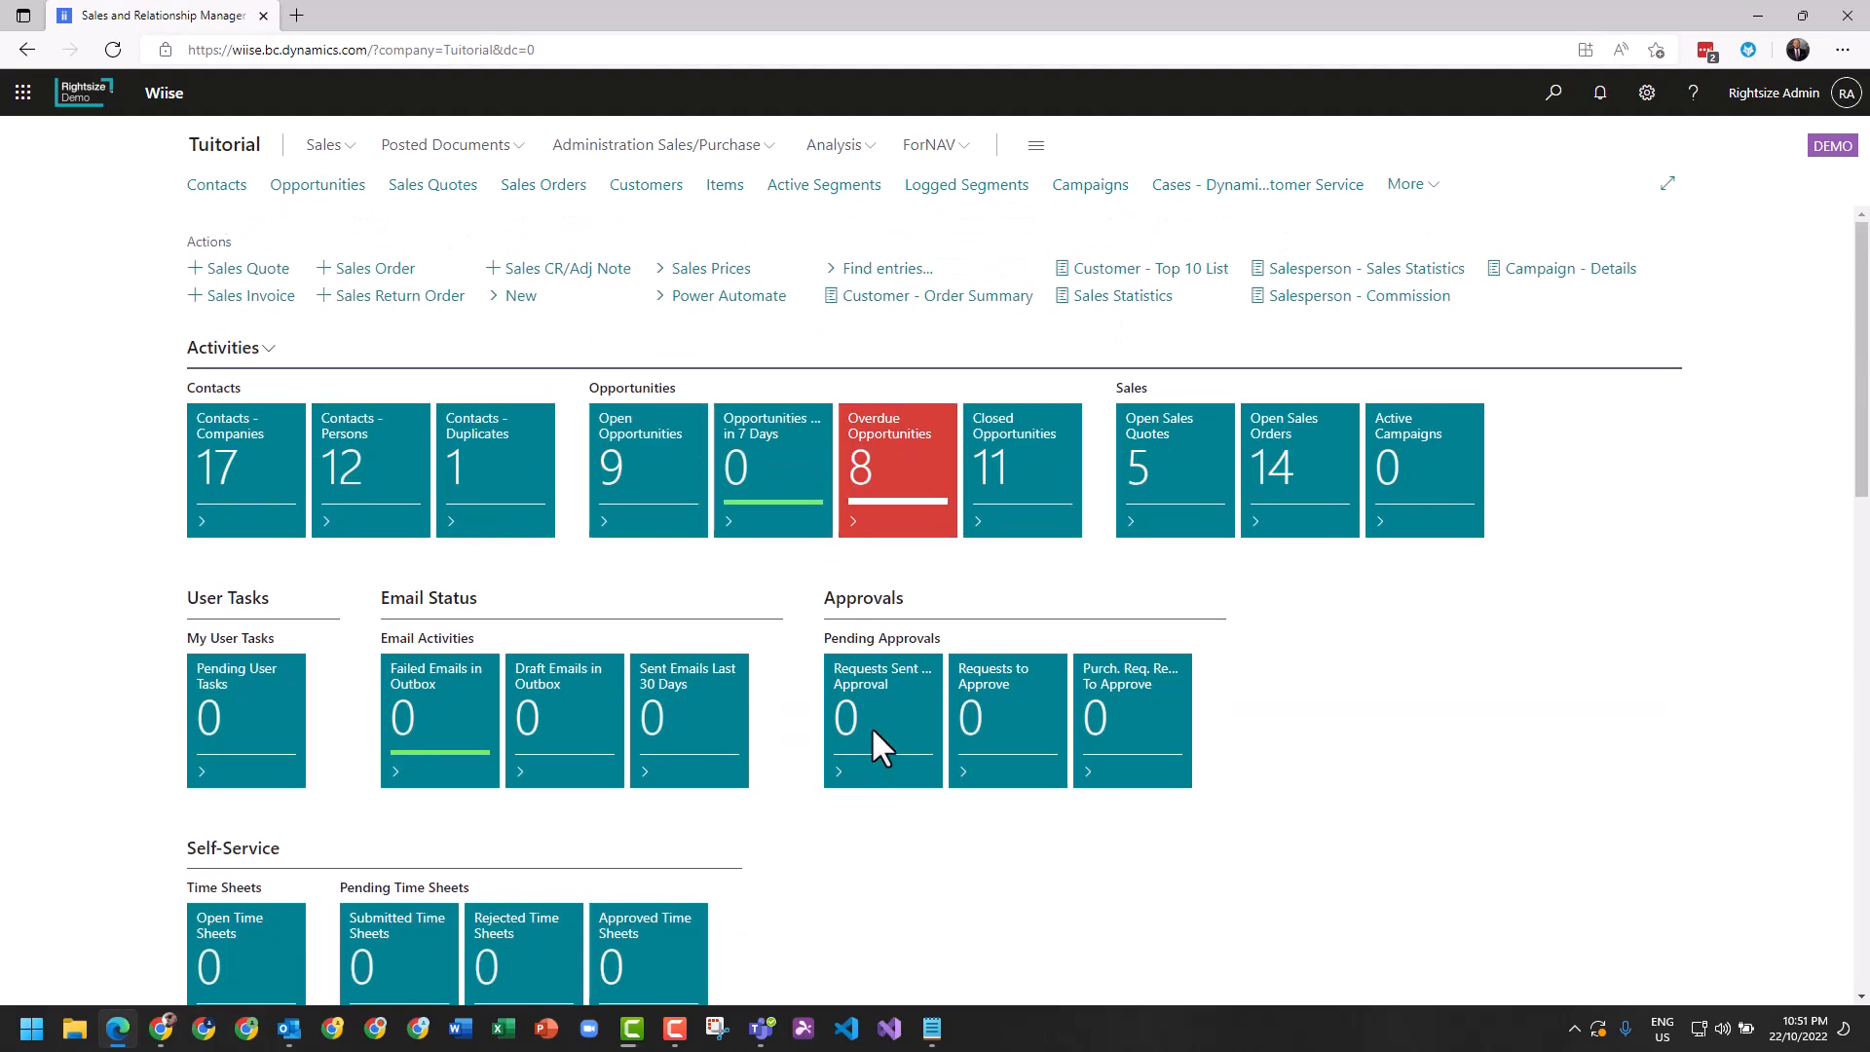
Open the Opportunities list and hide its statistics pane.
click(311, 188)
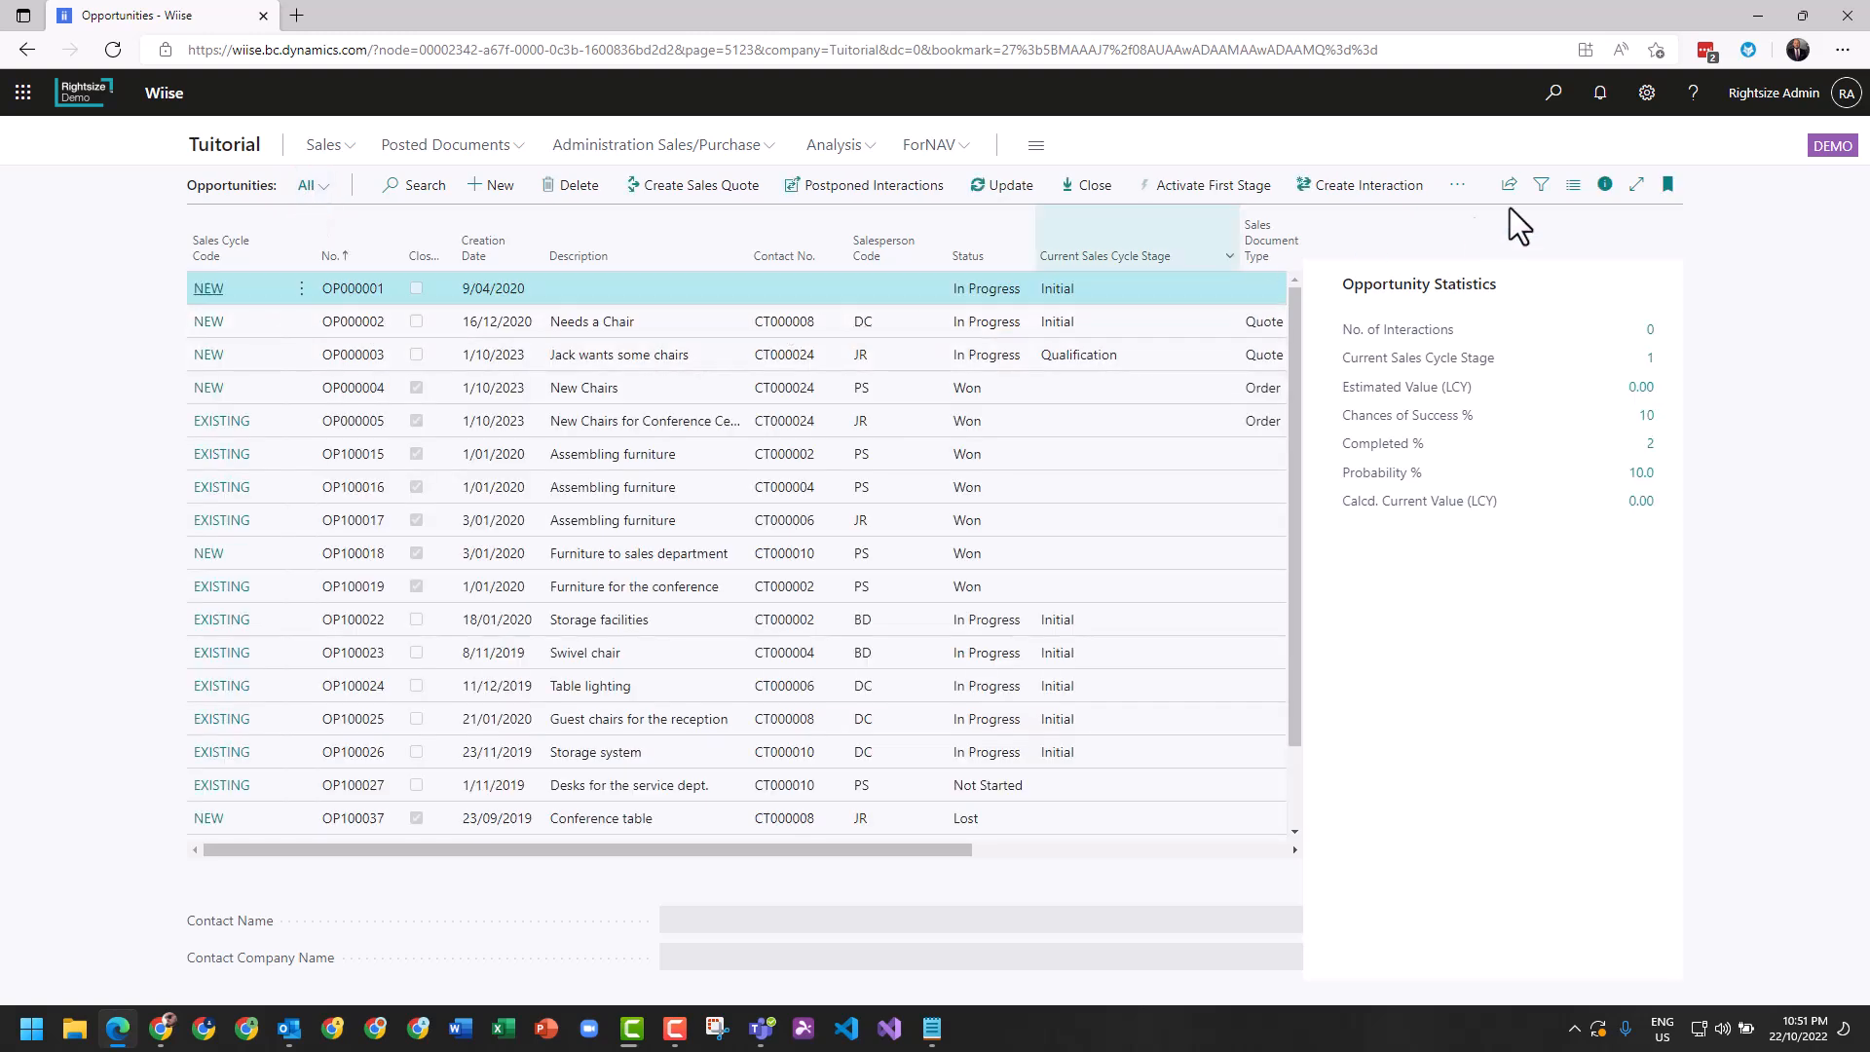
click(1605, 185)
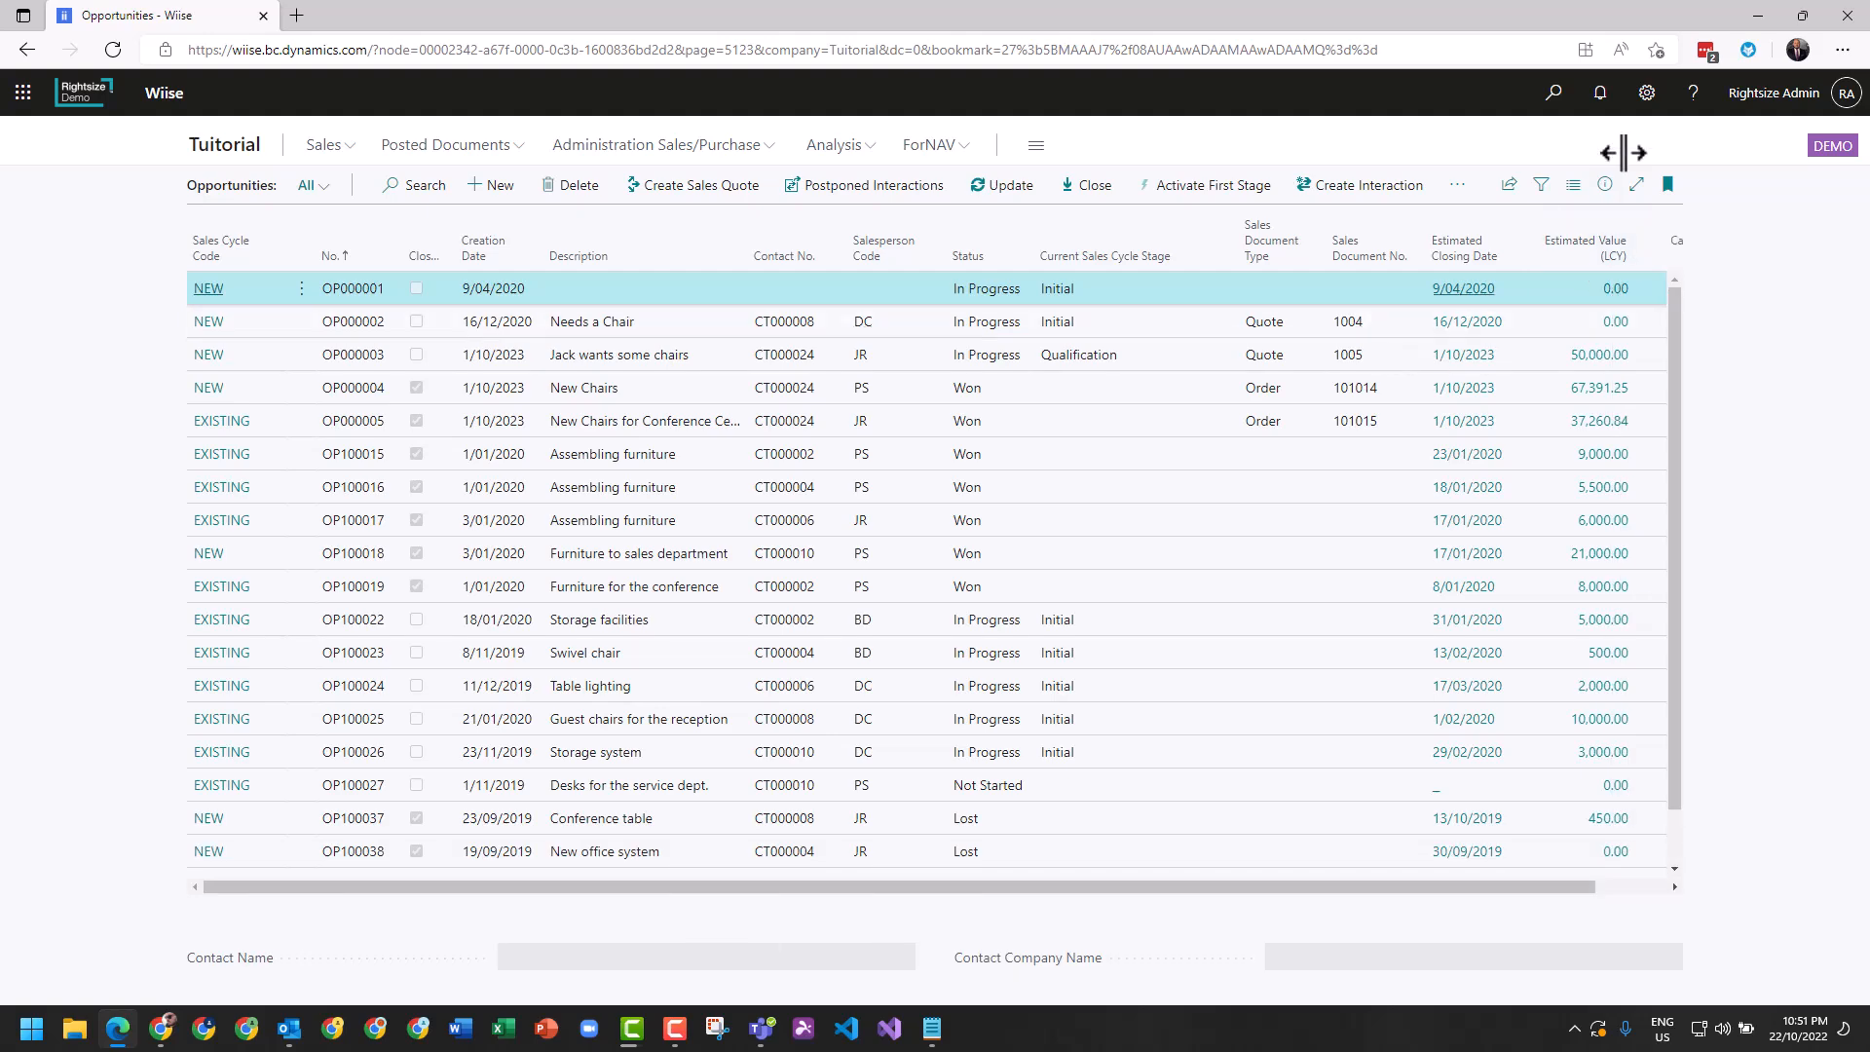
Find the Sales Cycles page, examine the stages of the NEW sales cycle, and return to the Opportunities list.
click(1553, 92)
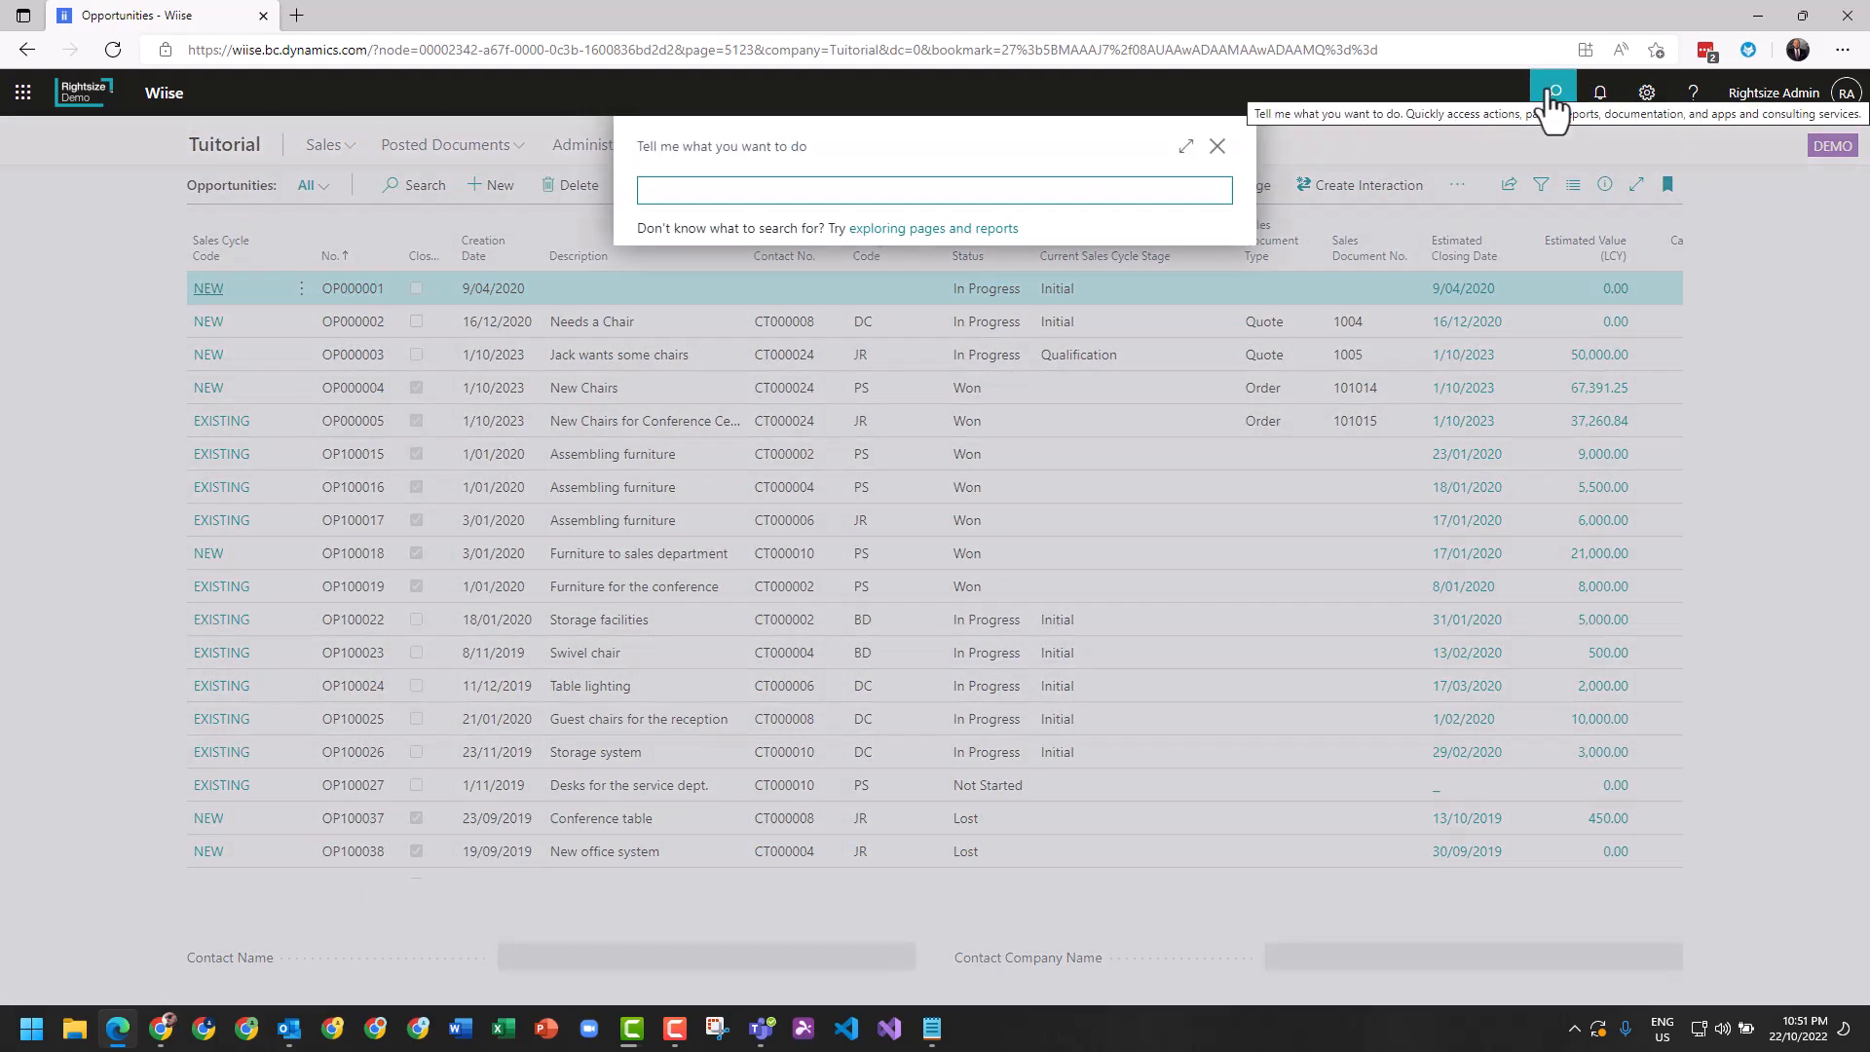
text(sales cycl)
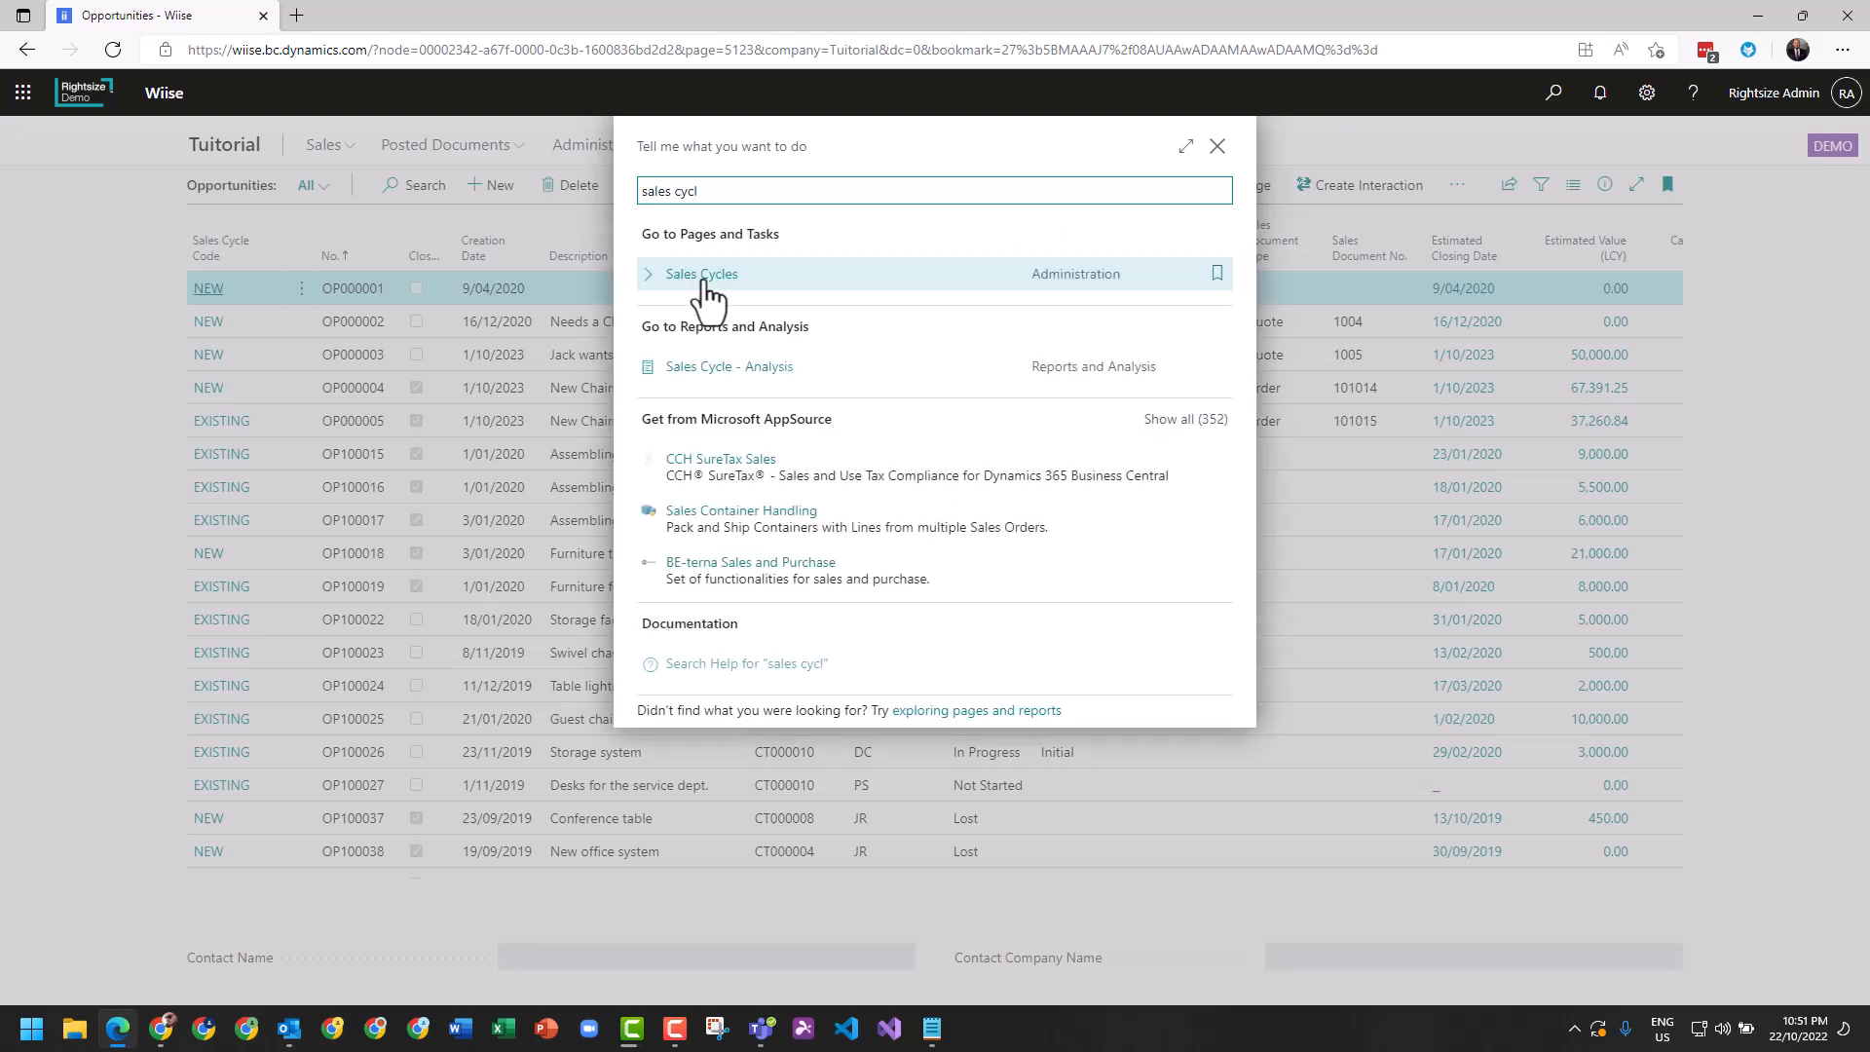
click(700, 280)
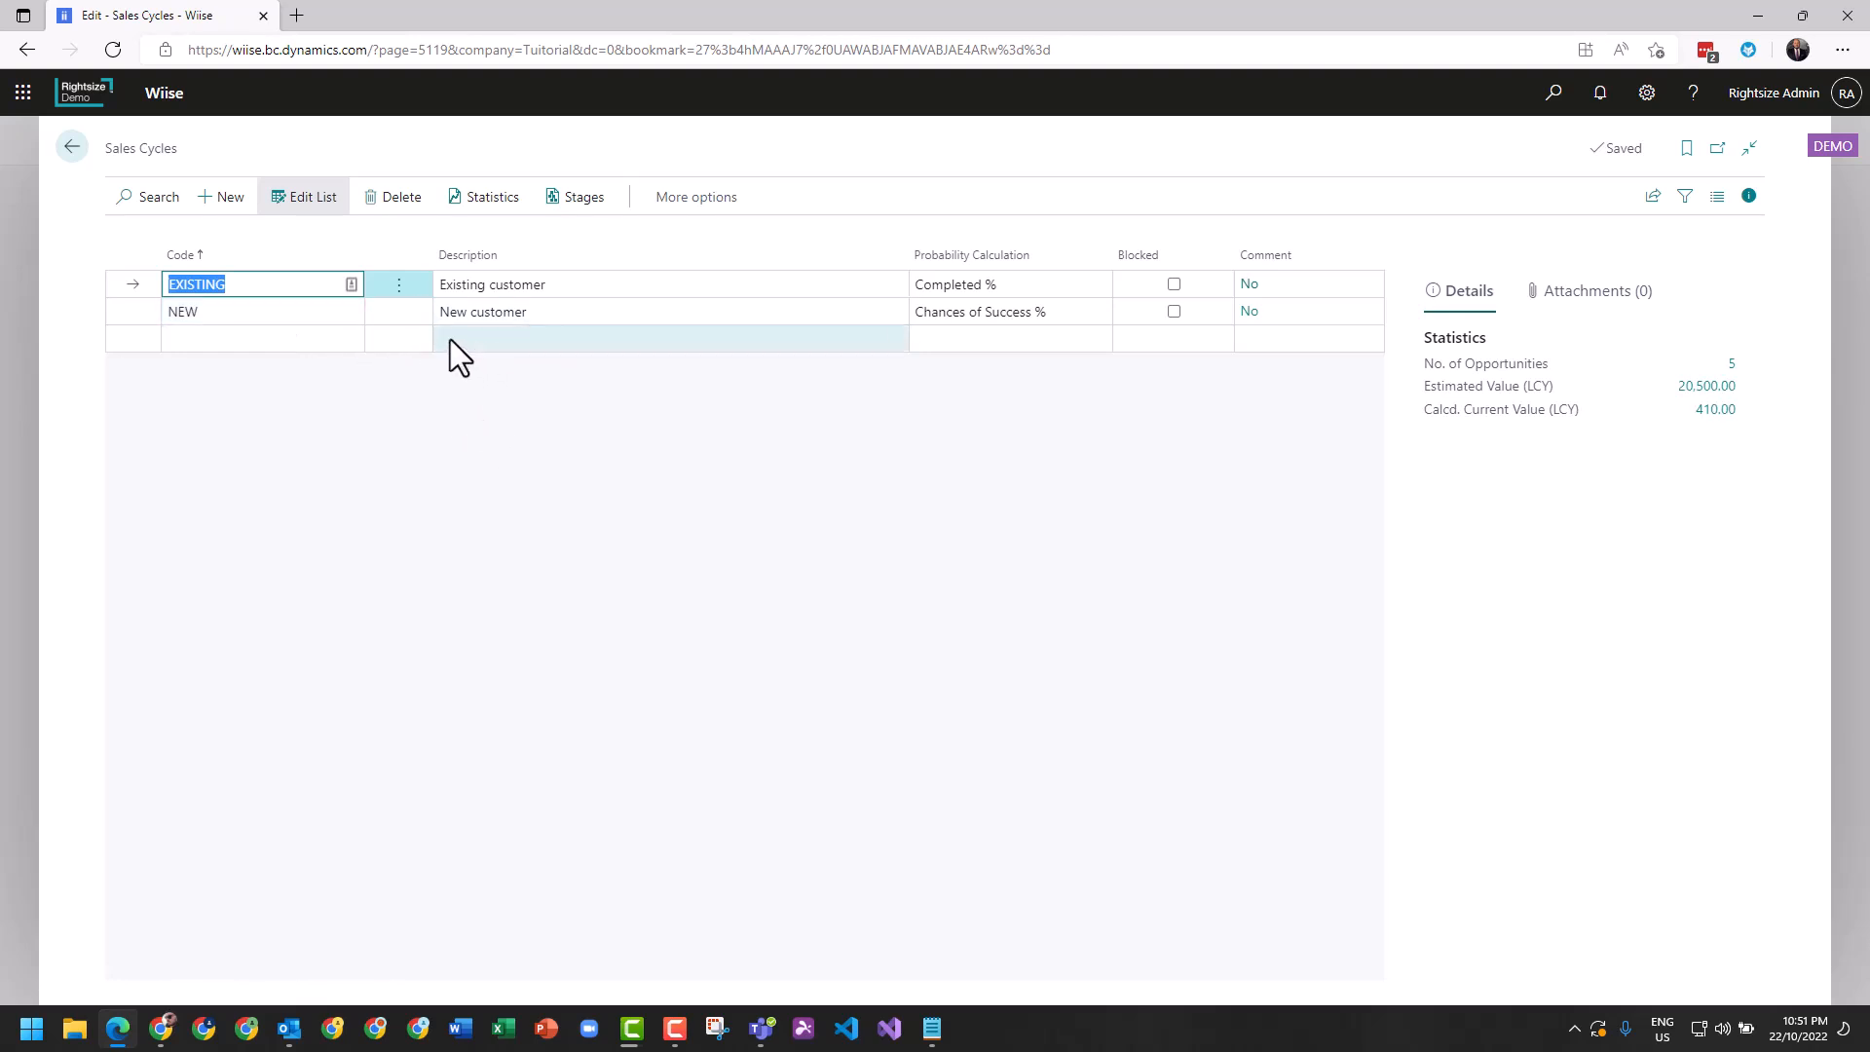
click(398, 311)
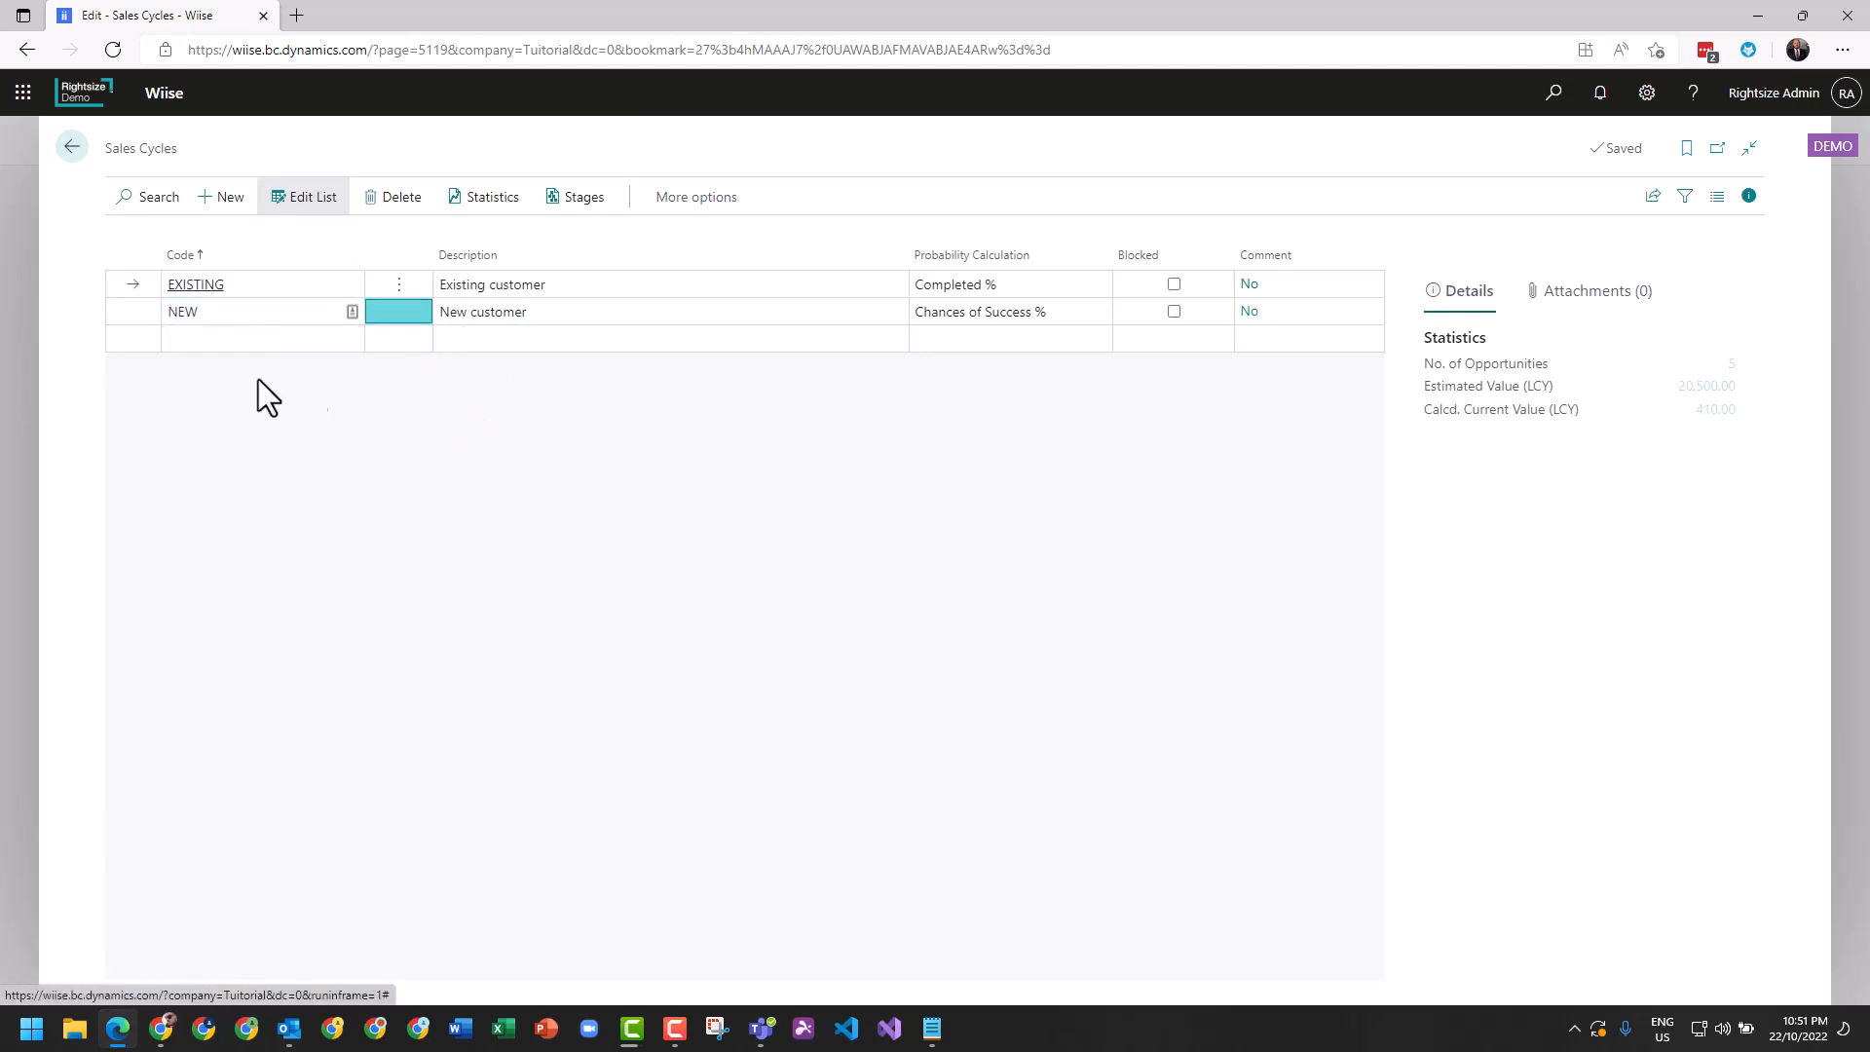
click(584, 200)
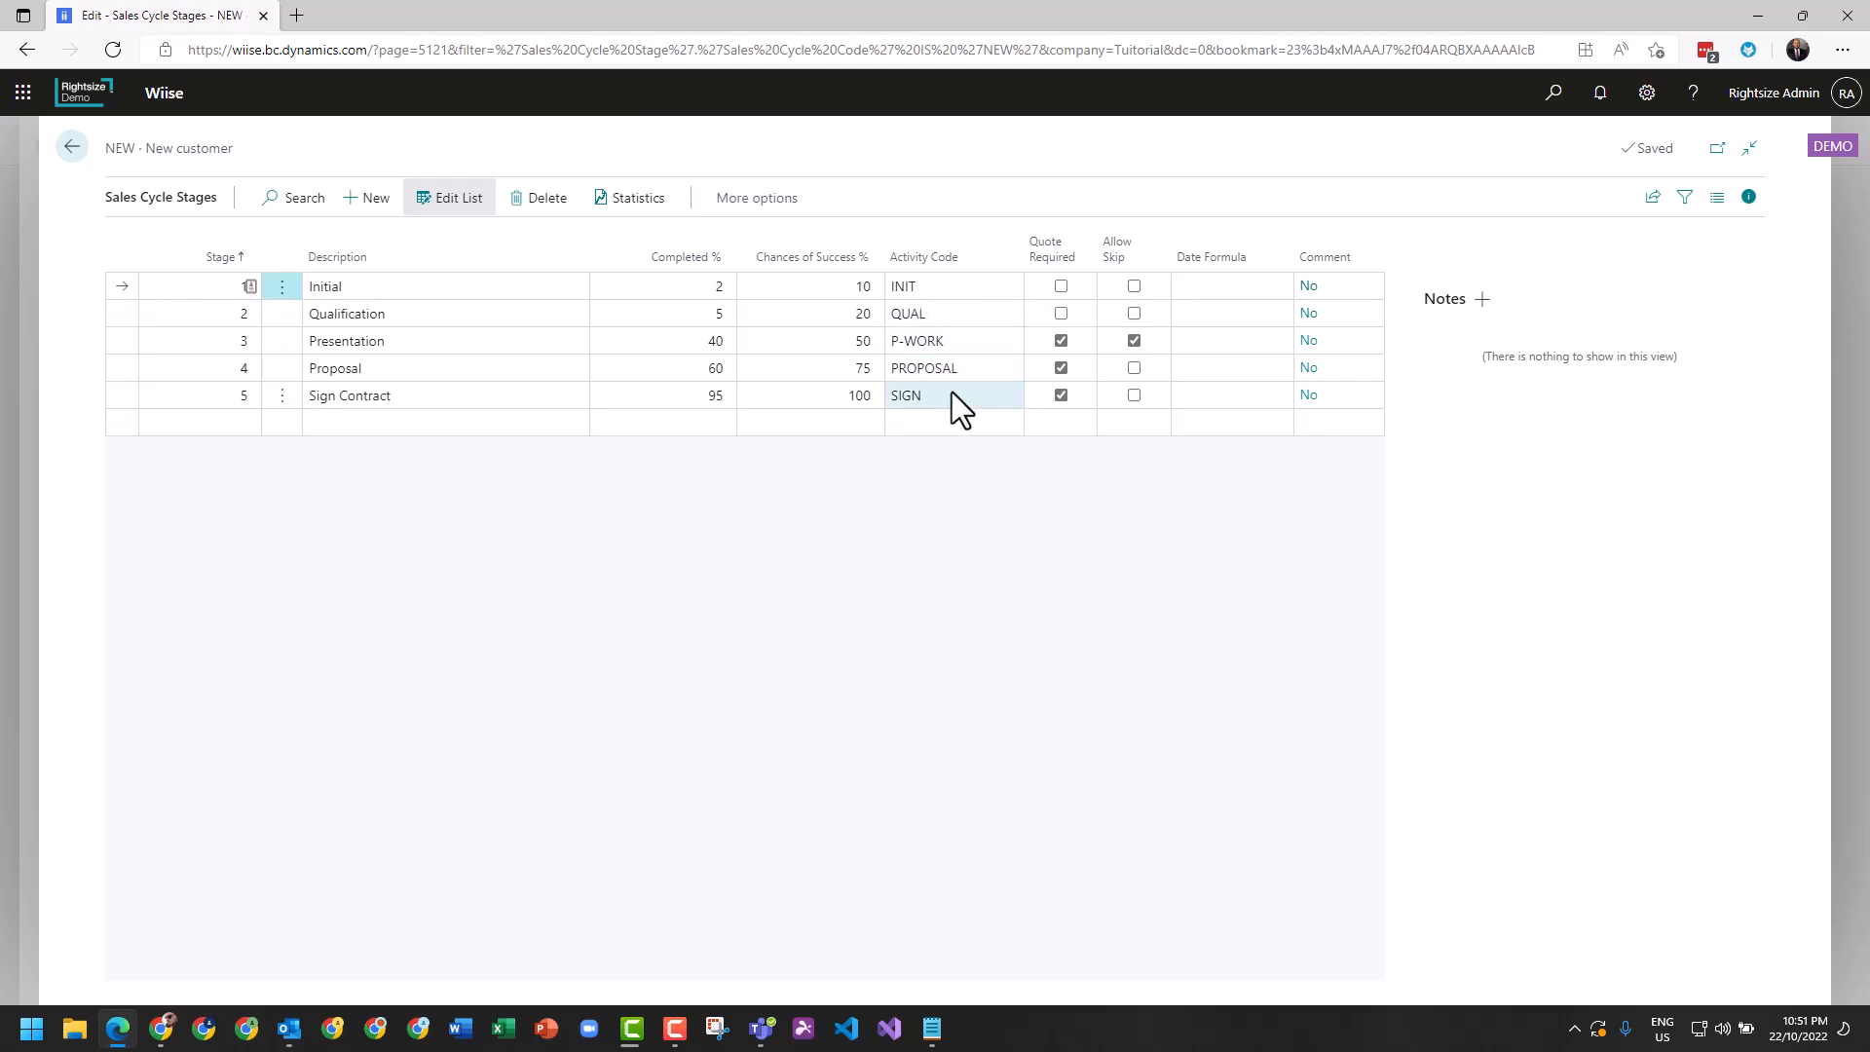
click(71, 148)
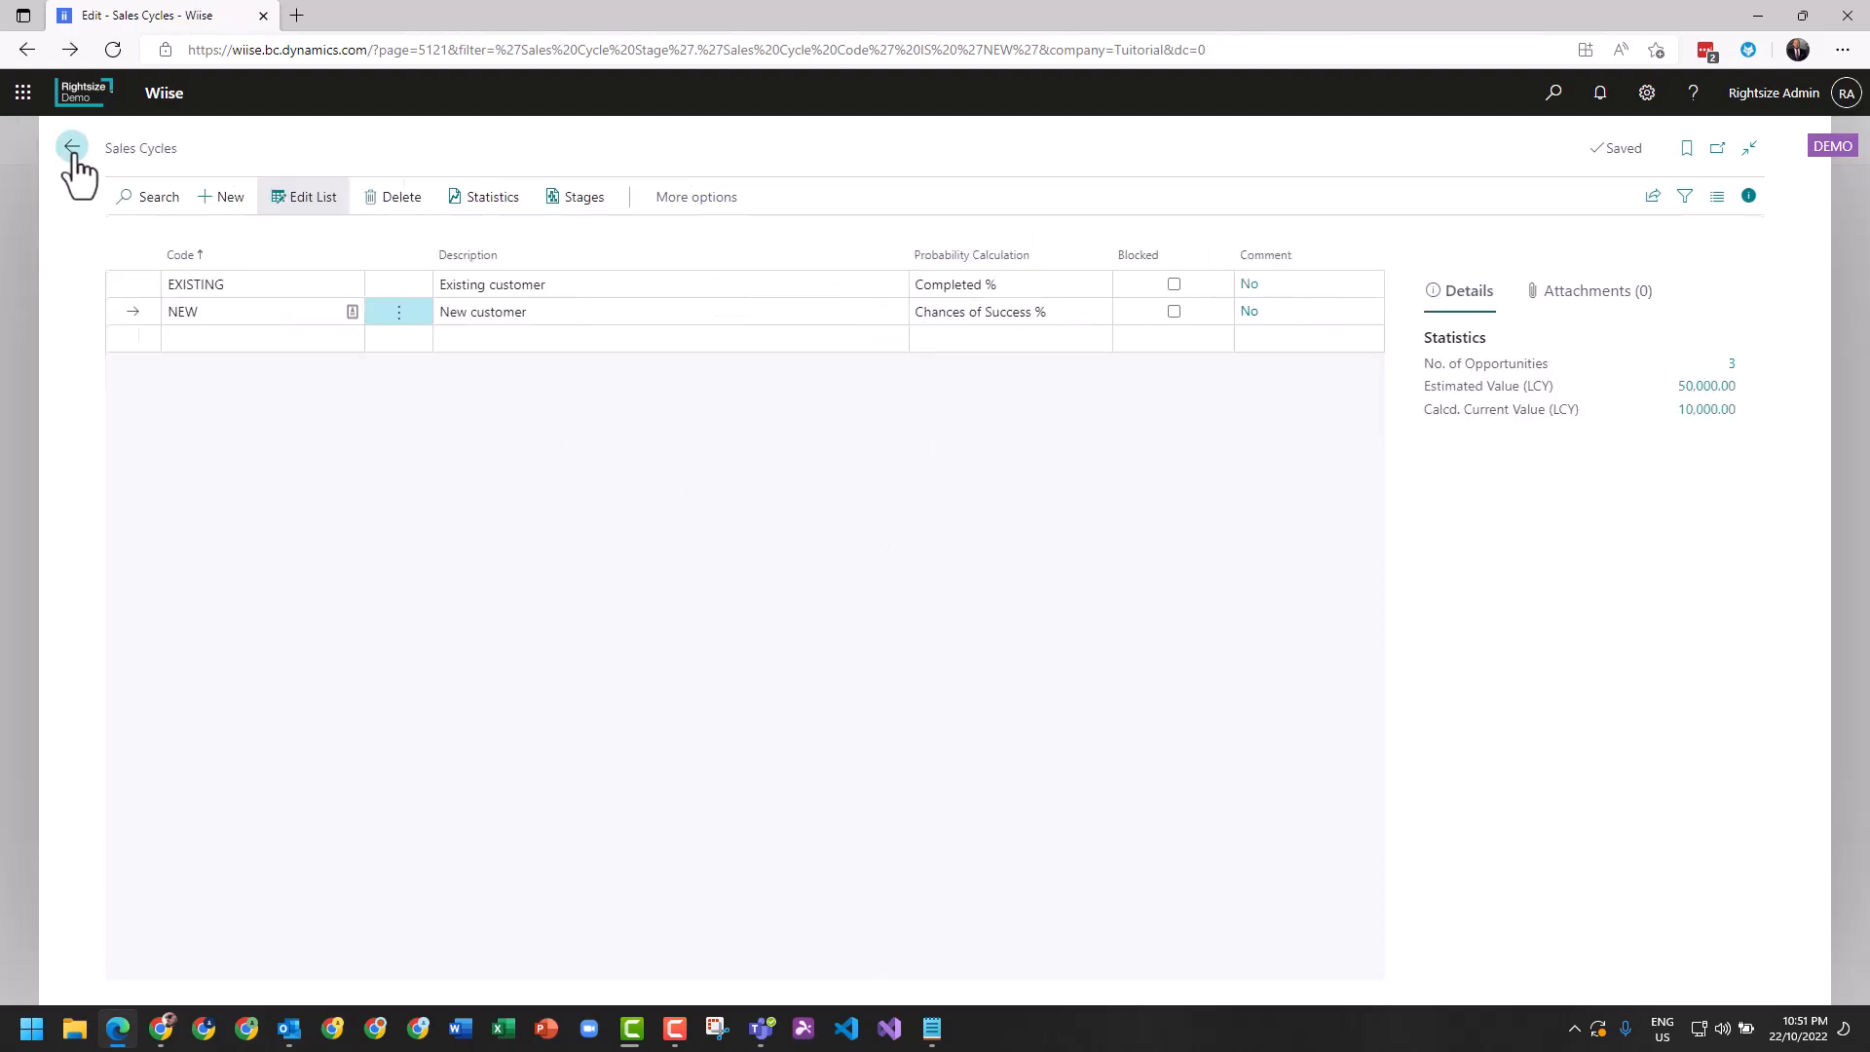
click(72, 148)
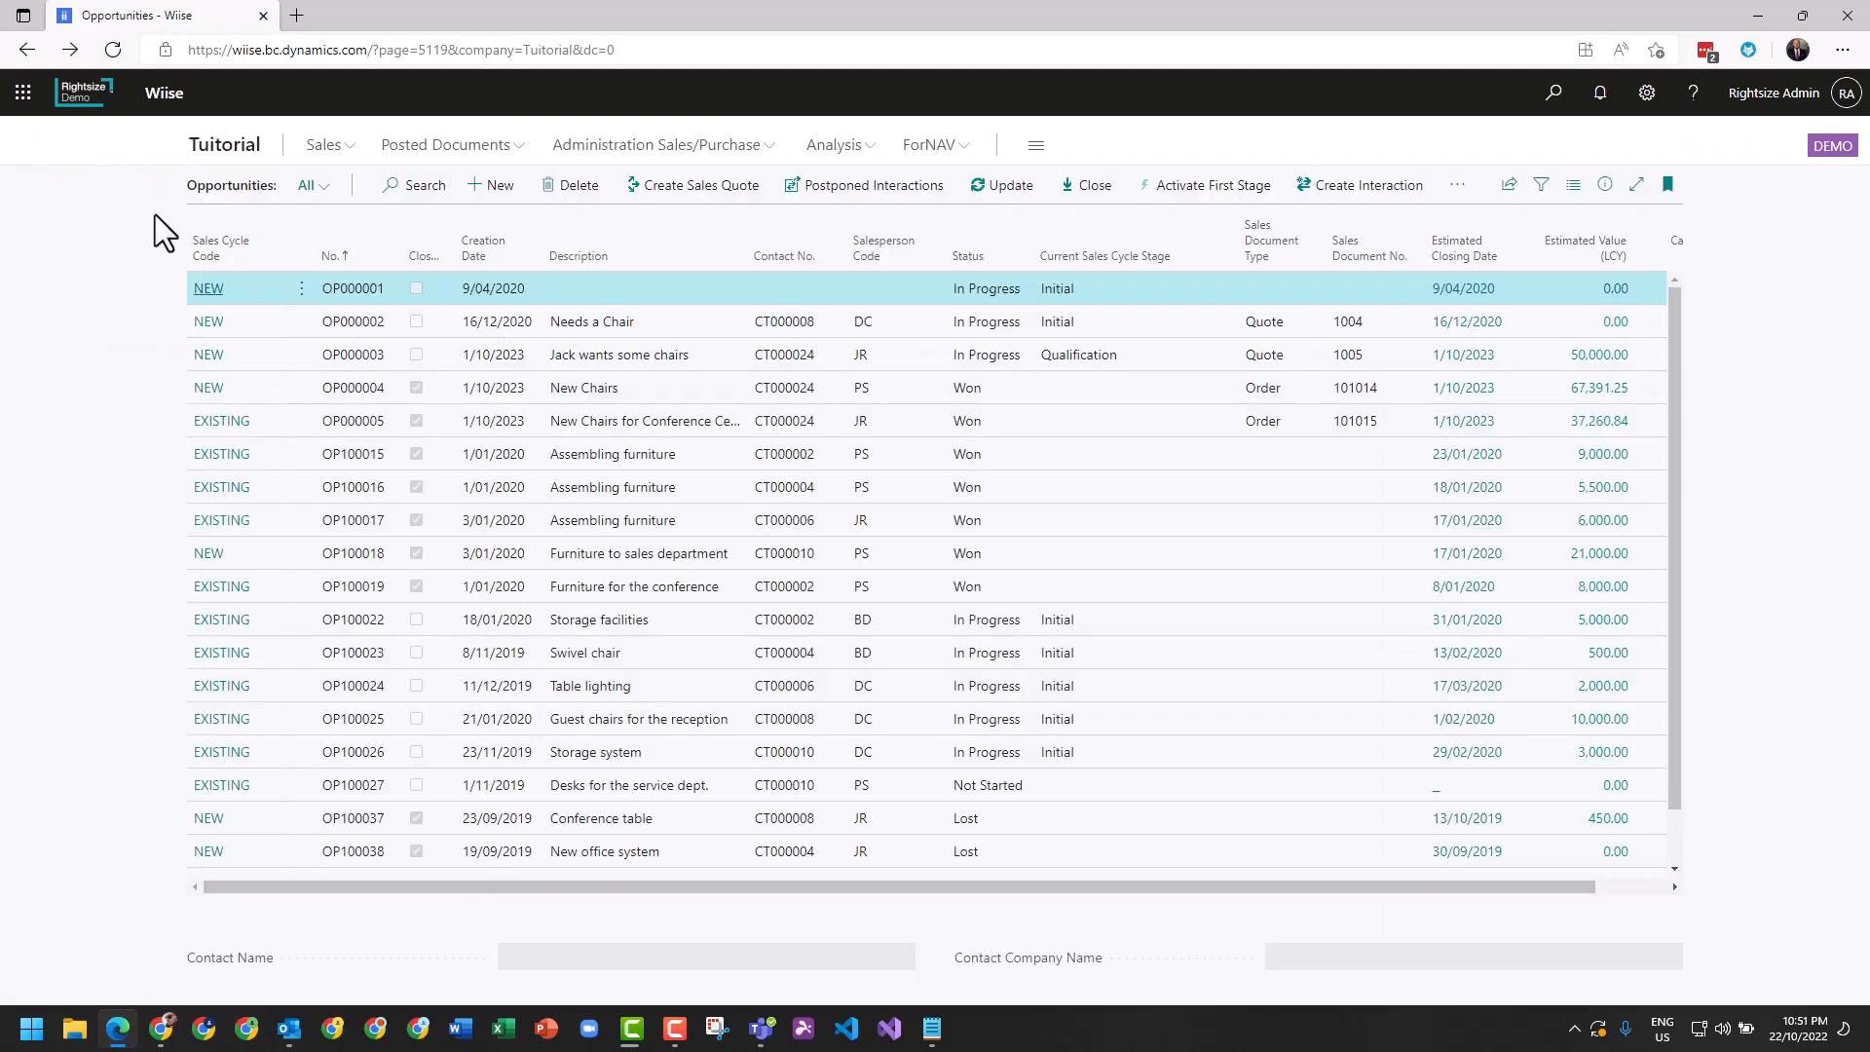
Create a new opportunity with the description "Need a boardroom table".
click(494, 186)
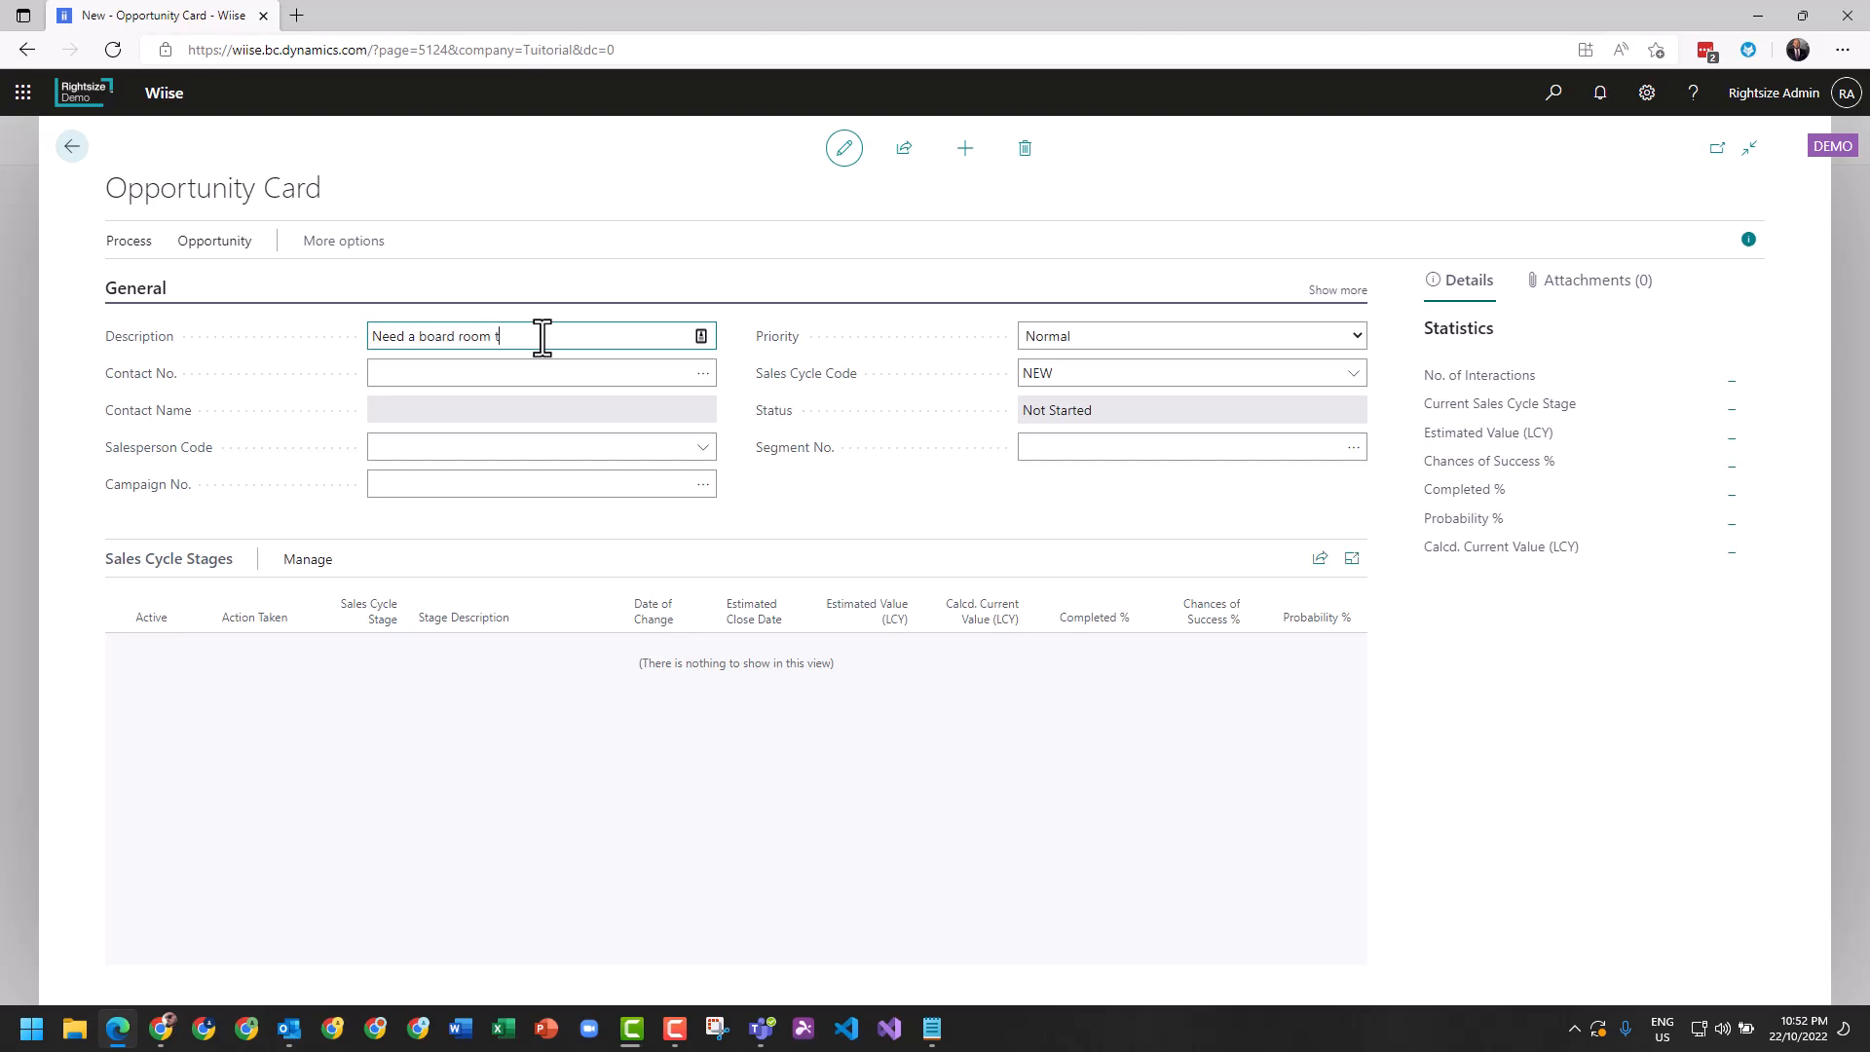
click(445, 341)
key(Delete)
key(Tab)
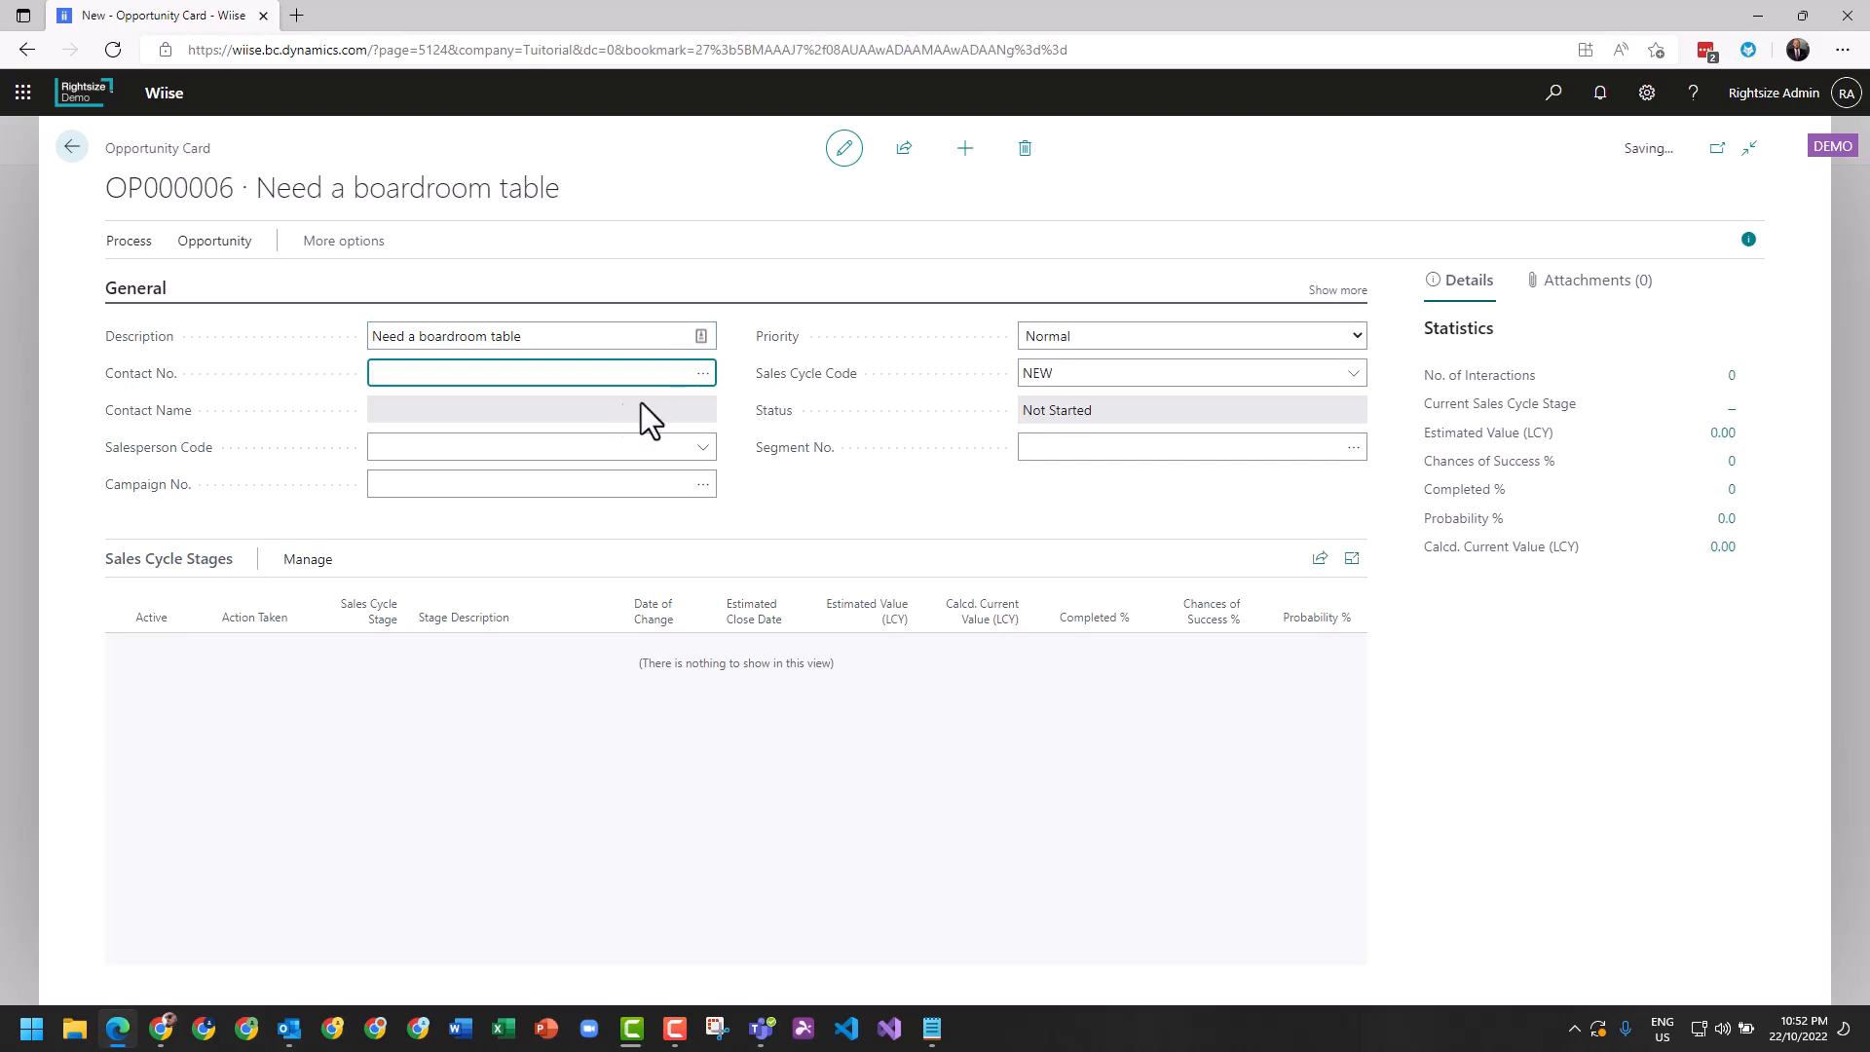
Assign the second Adatum Corporation contact person and salesperson code DC to the opportunity.
click(702, 375)
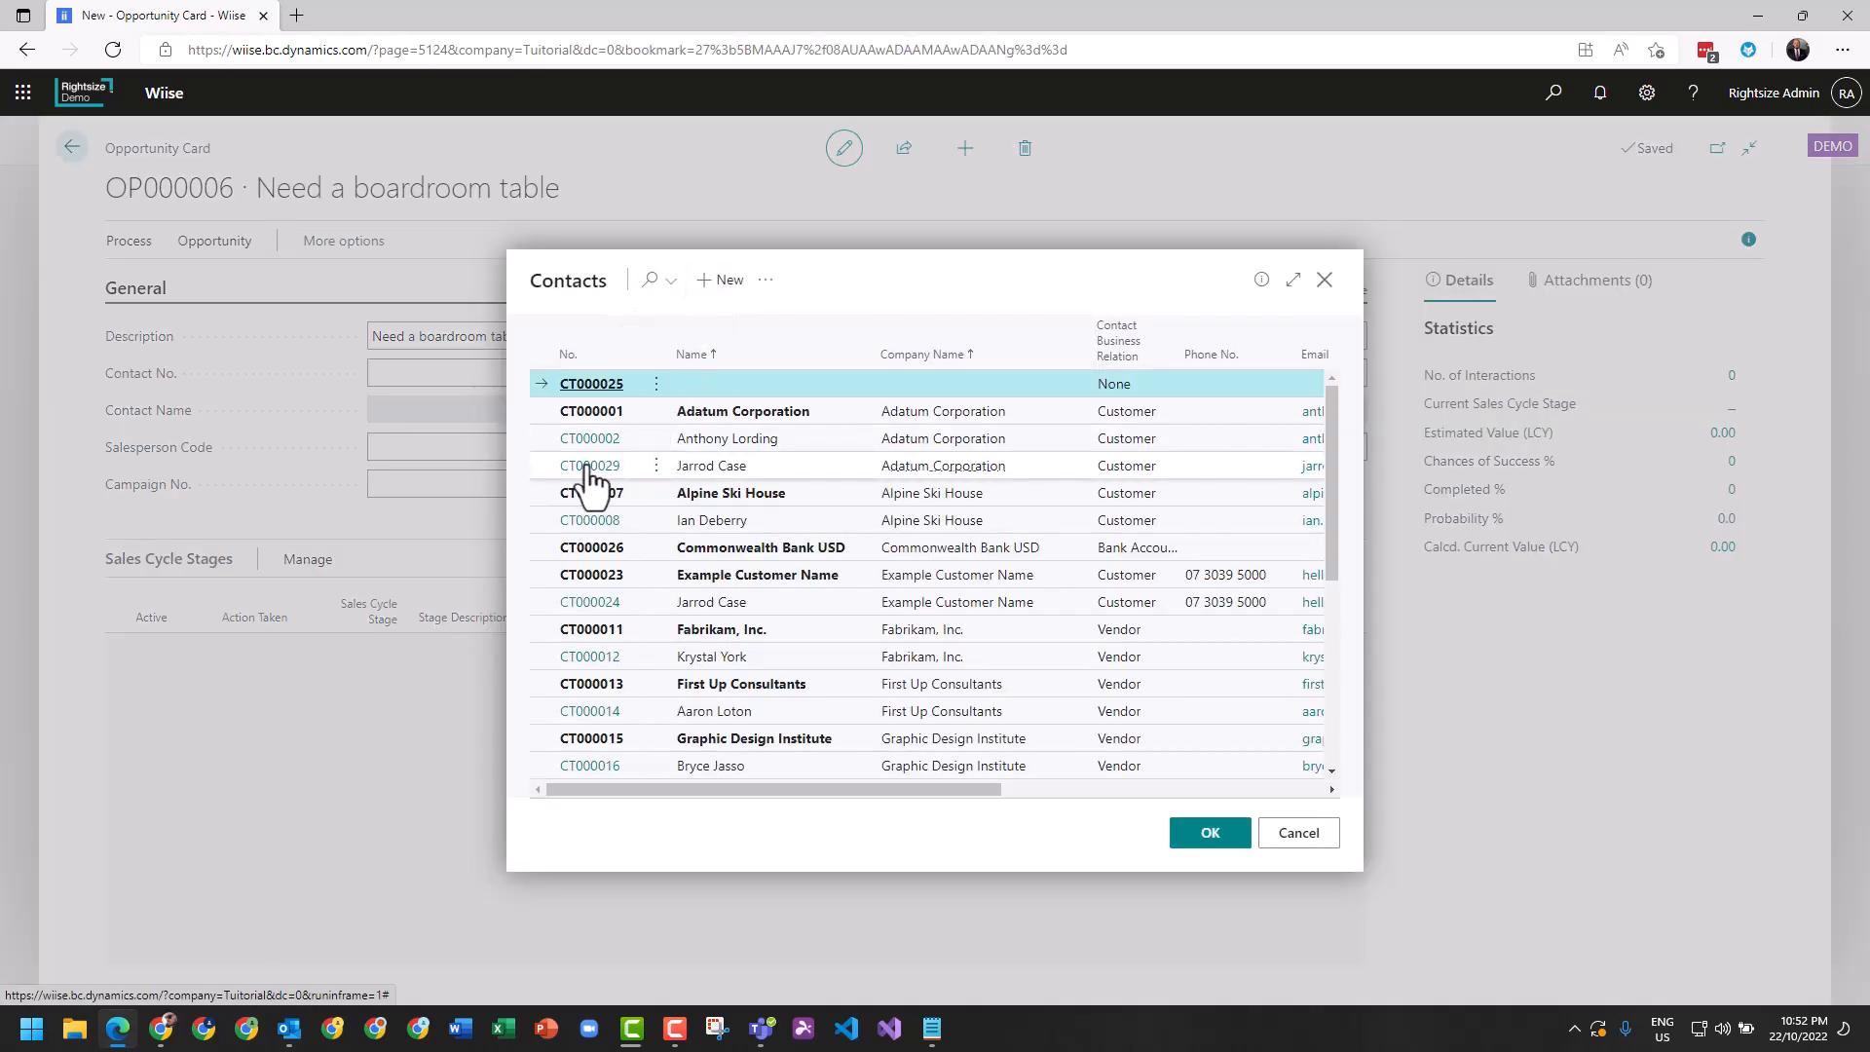
click(574, 467)
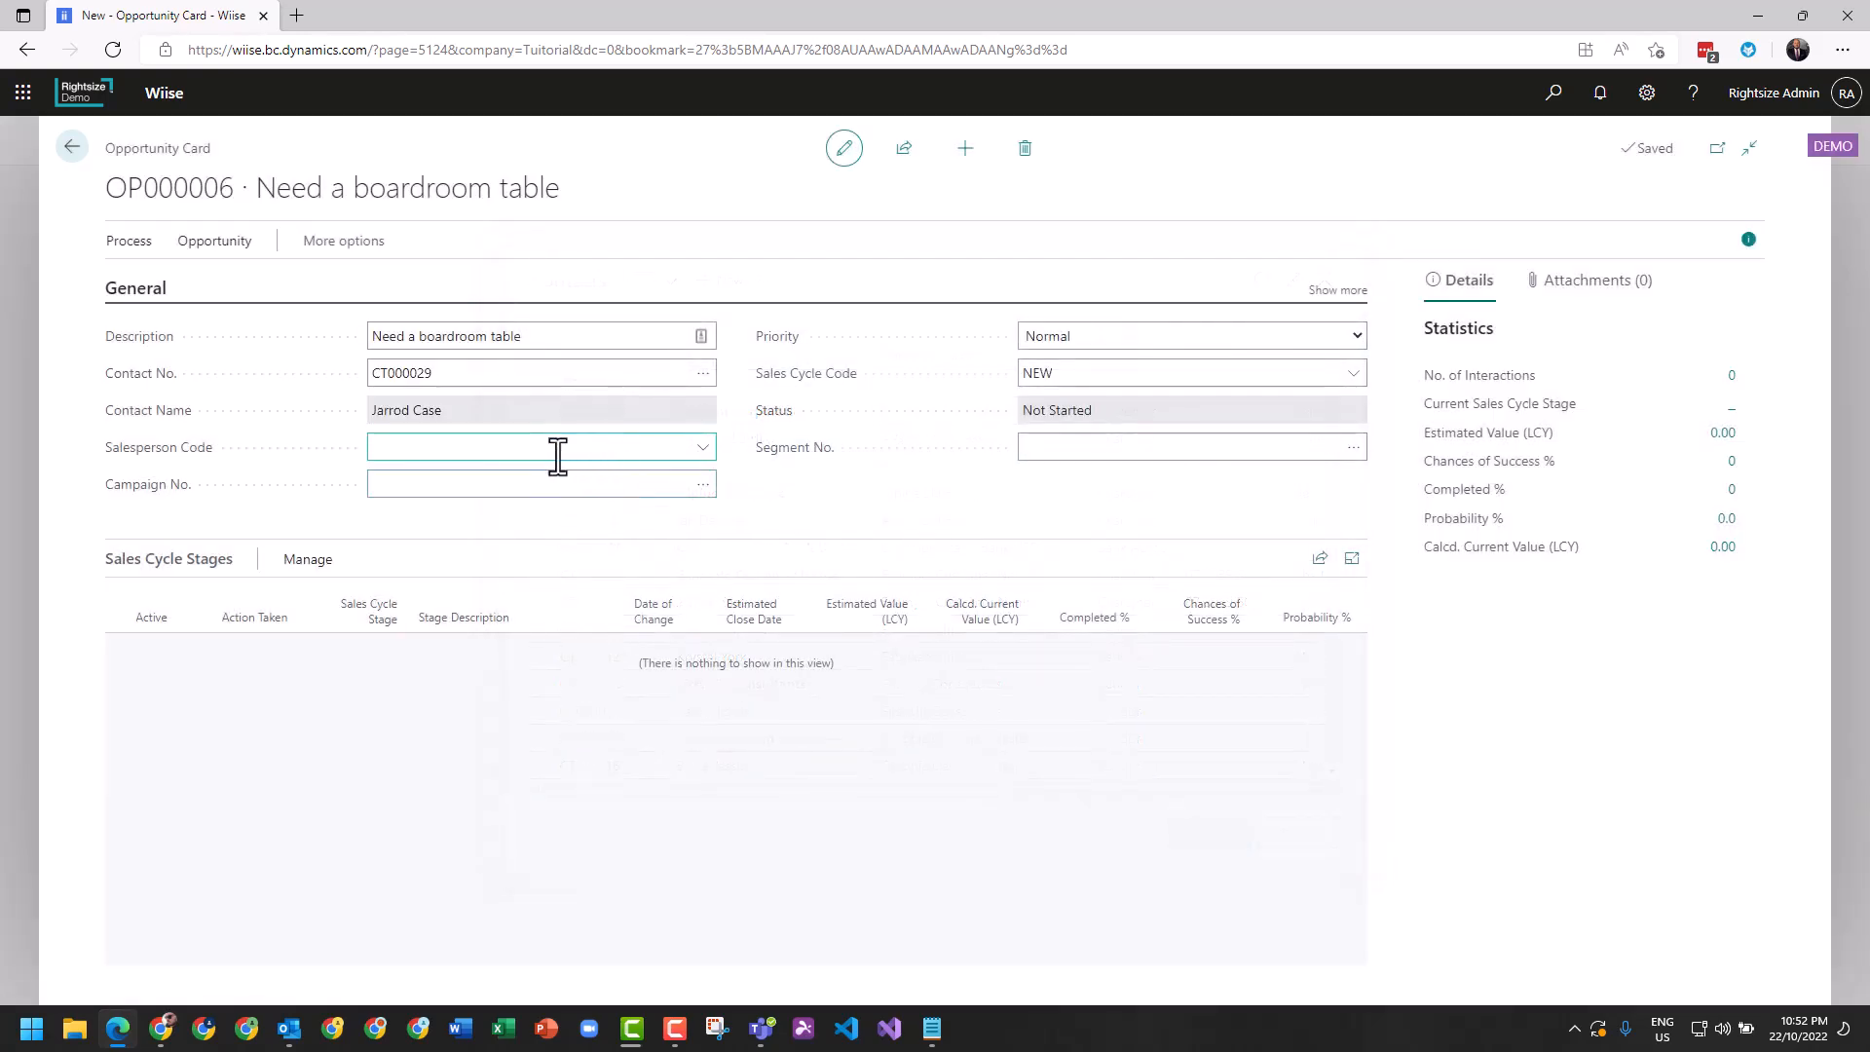
click(480, 447)
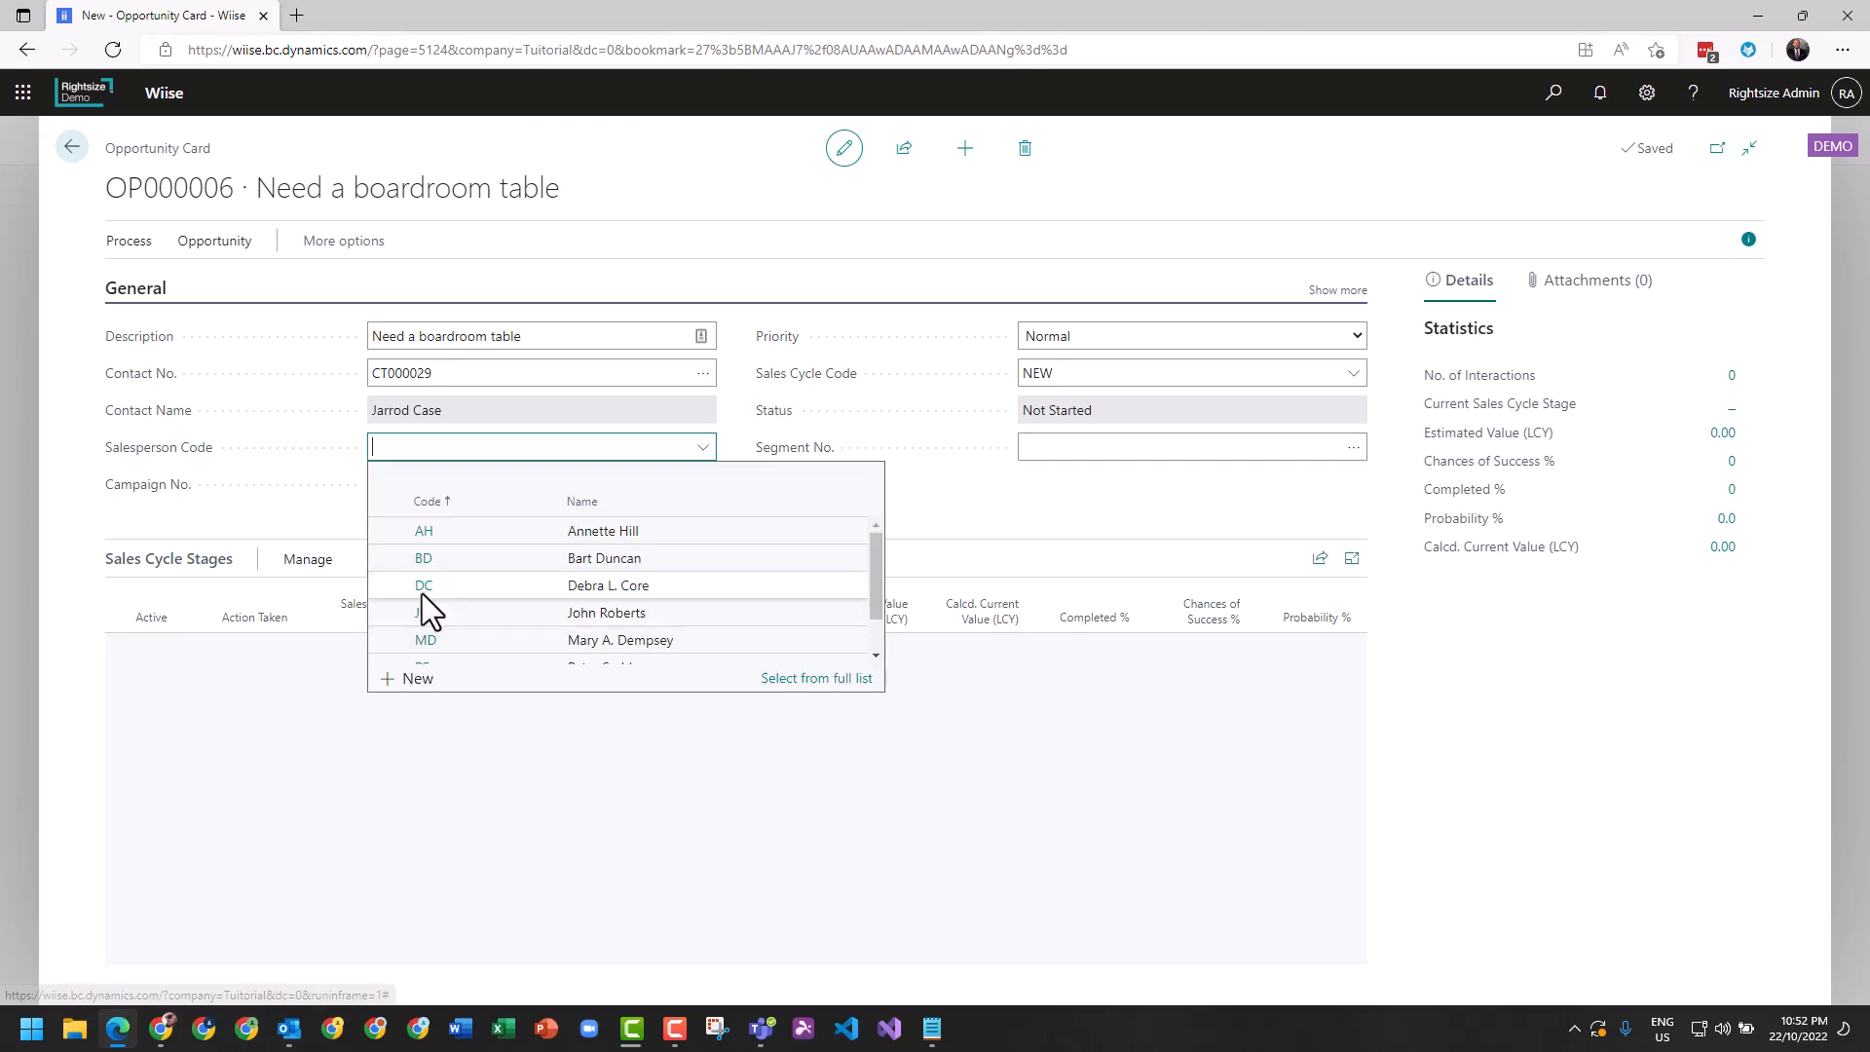
click(422, 586)
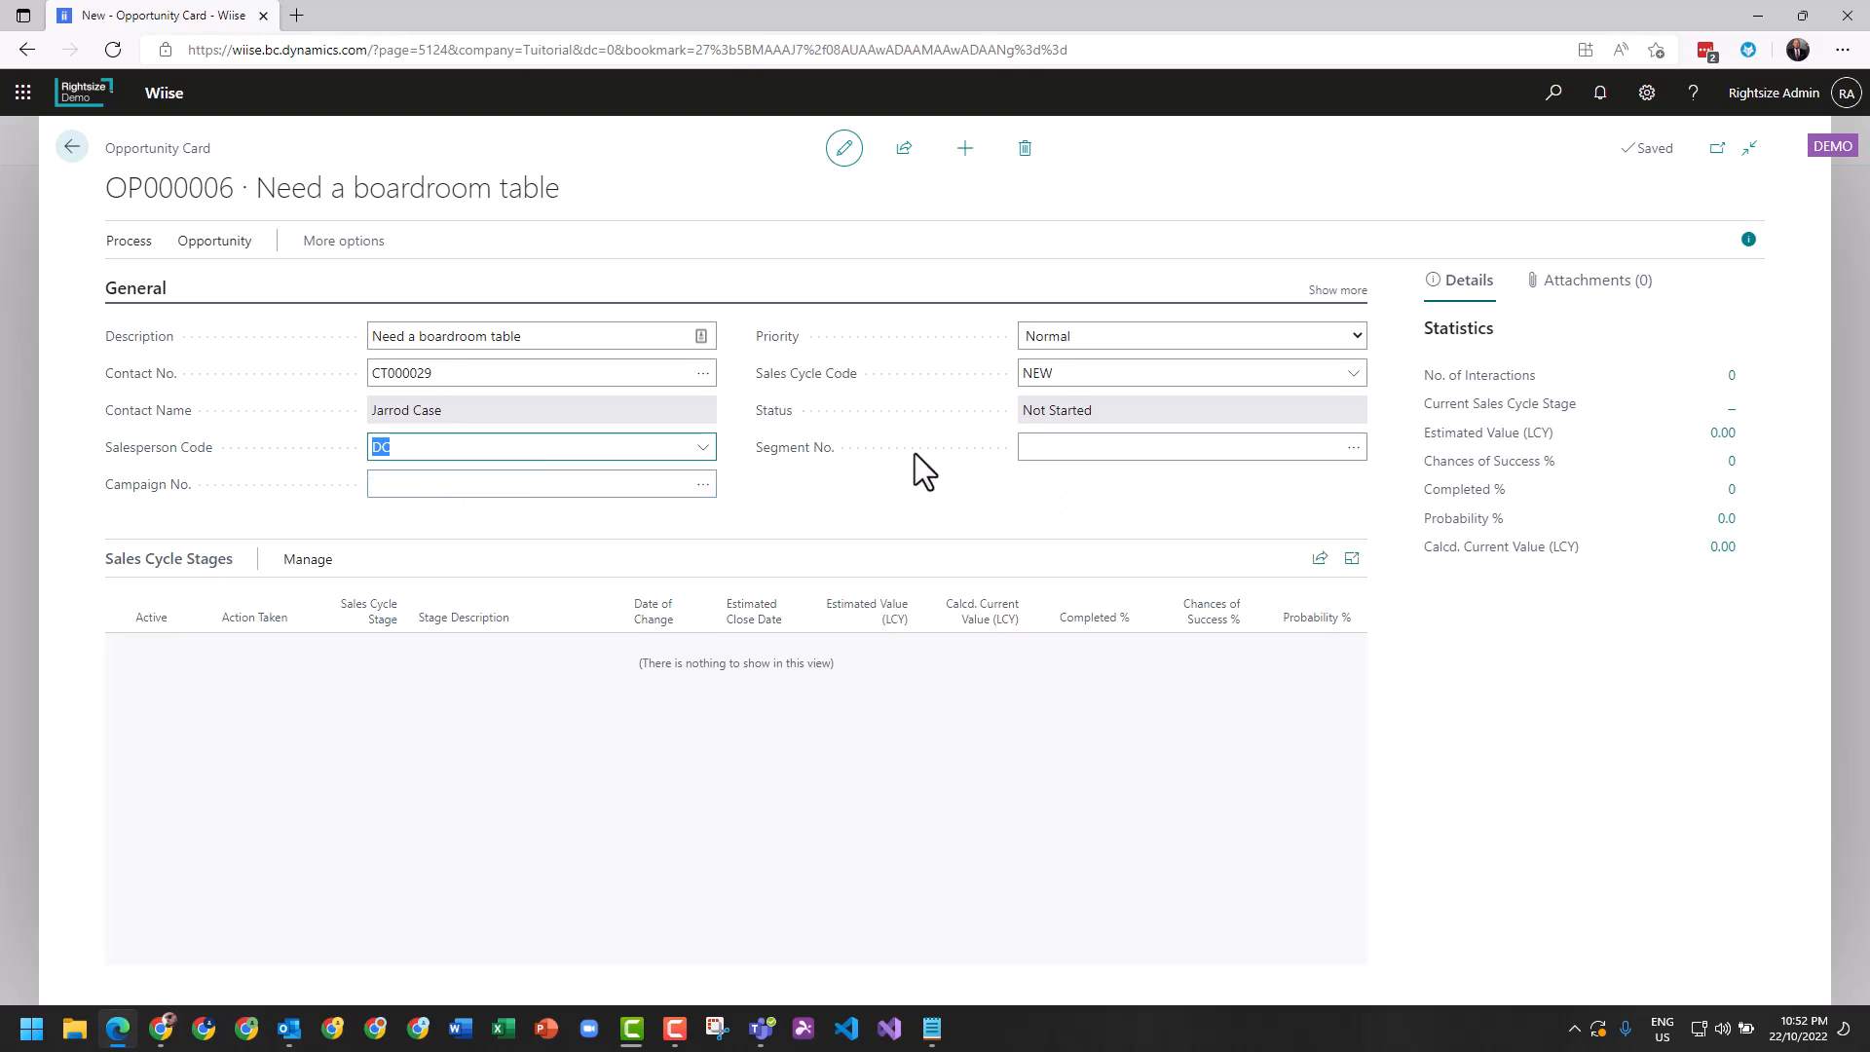
click(1082, 501)
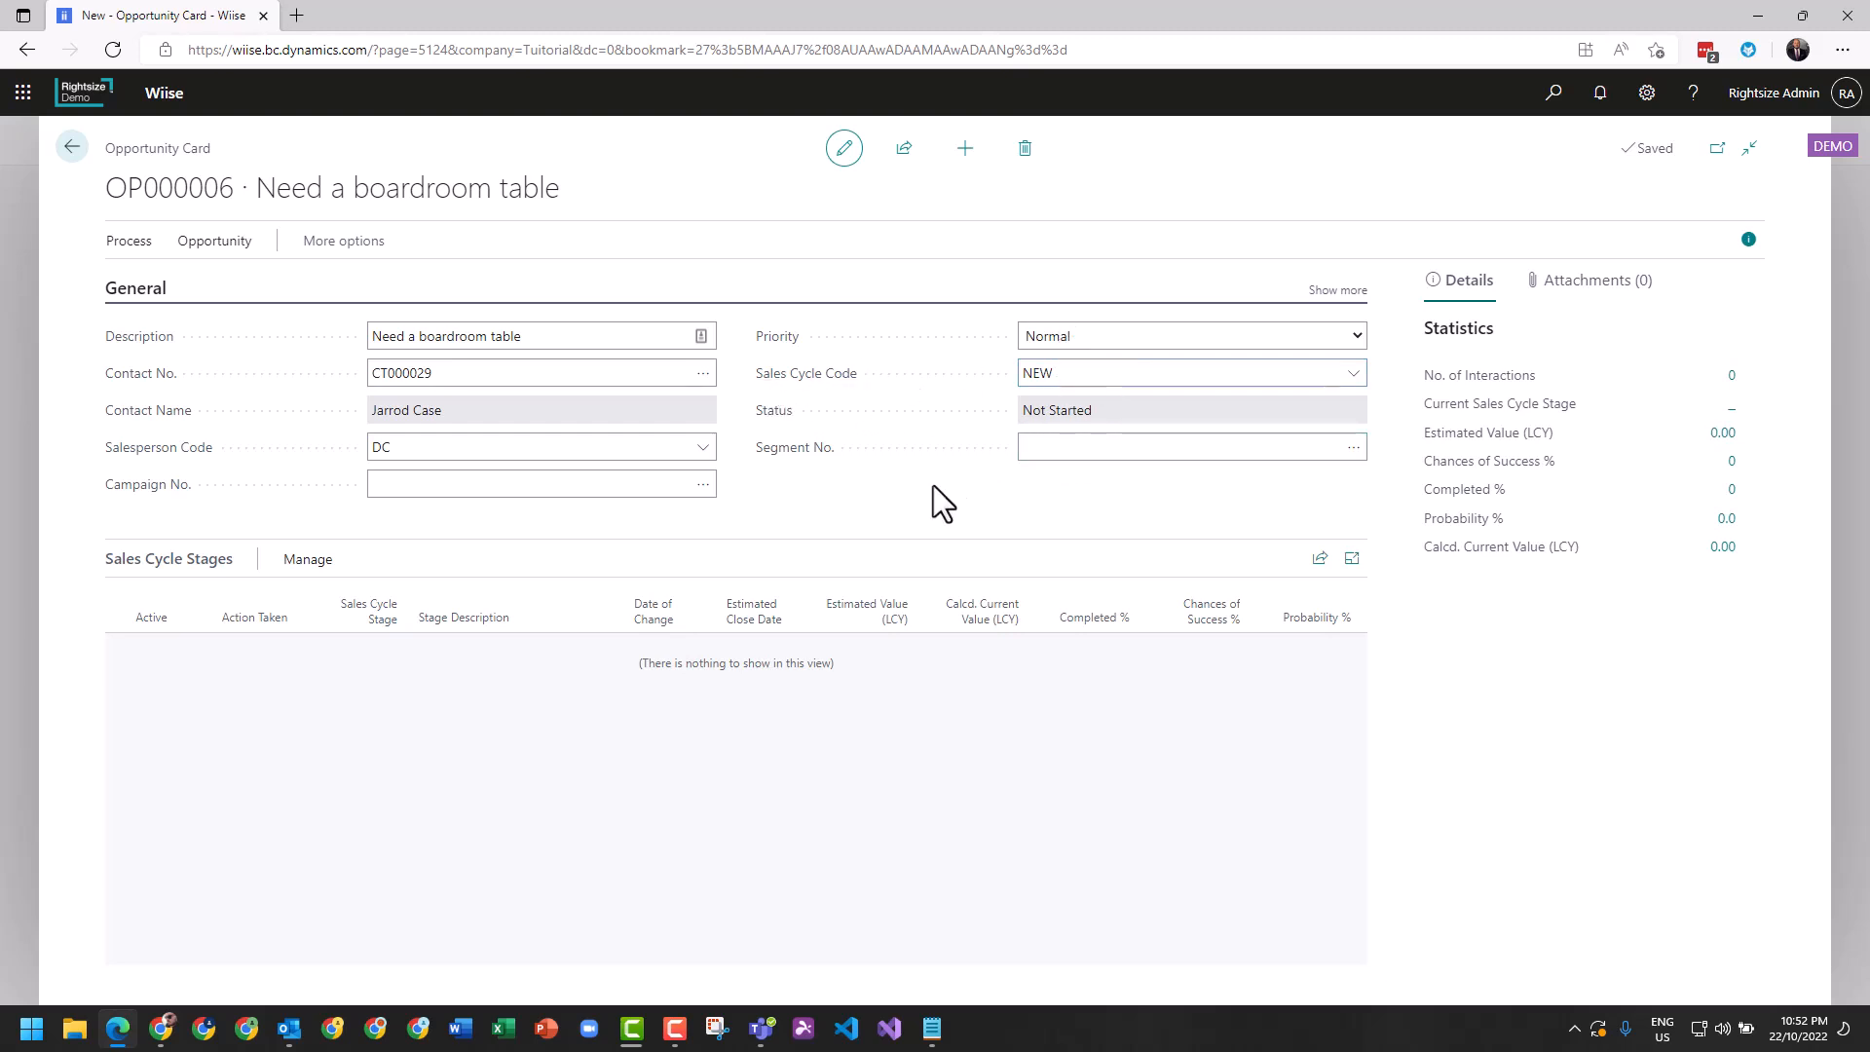
Activate the first sales cycle stage for the boardroom table opportunity.
click(127, 244)
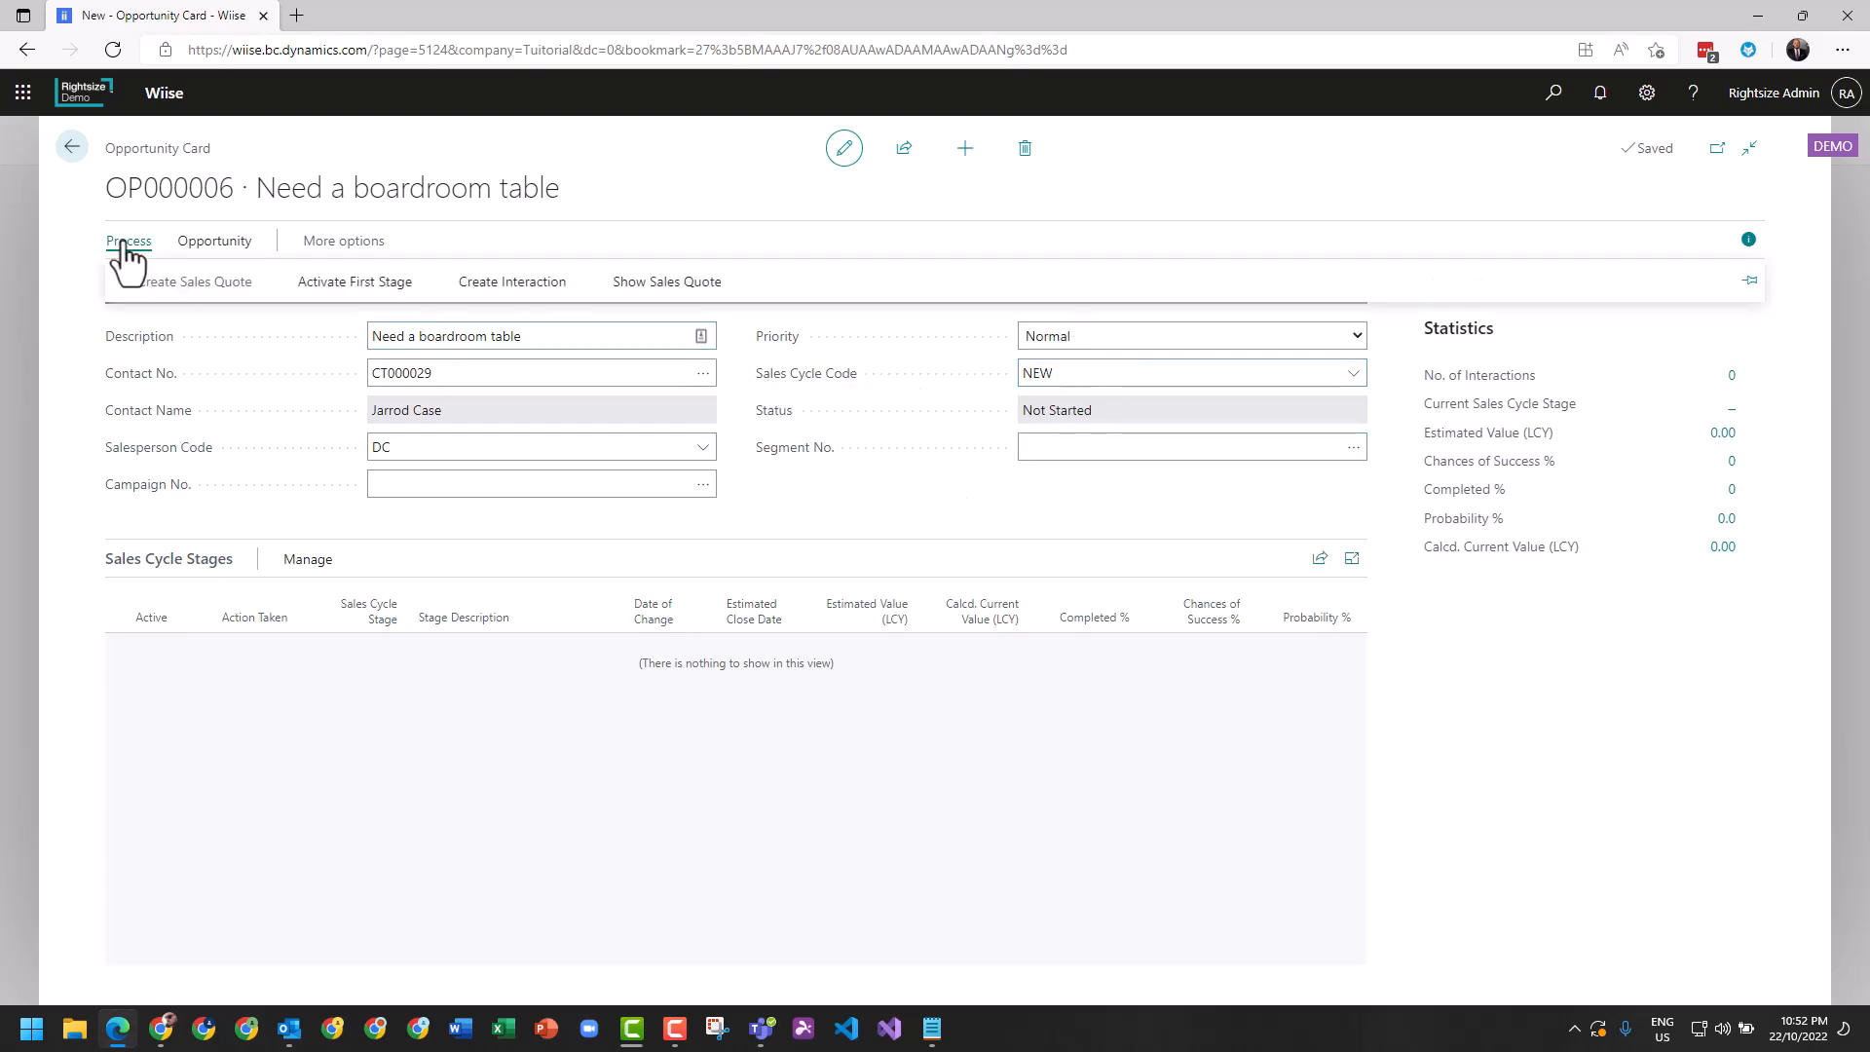
click(361, 289)
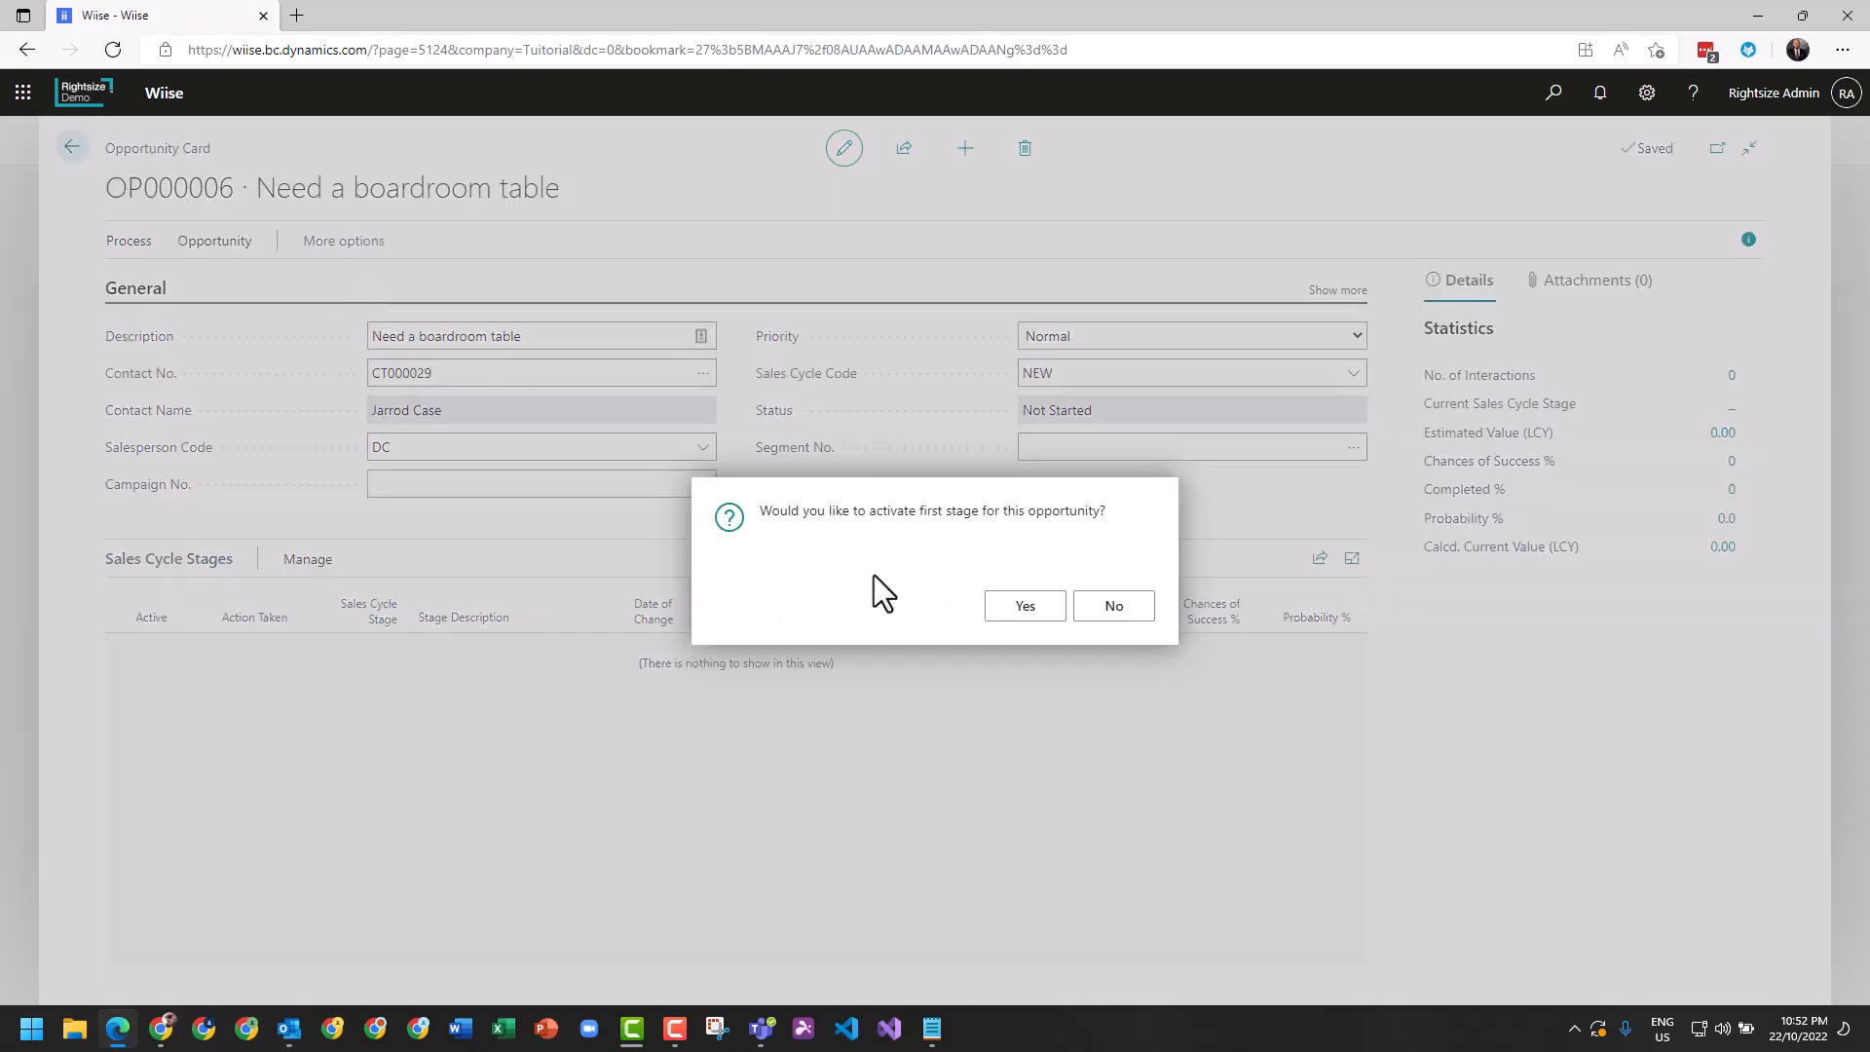
click(1025, 606)
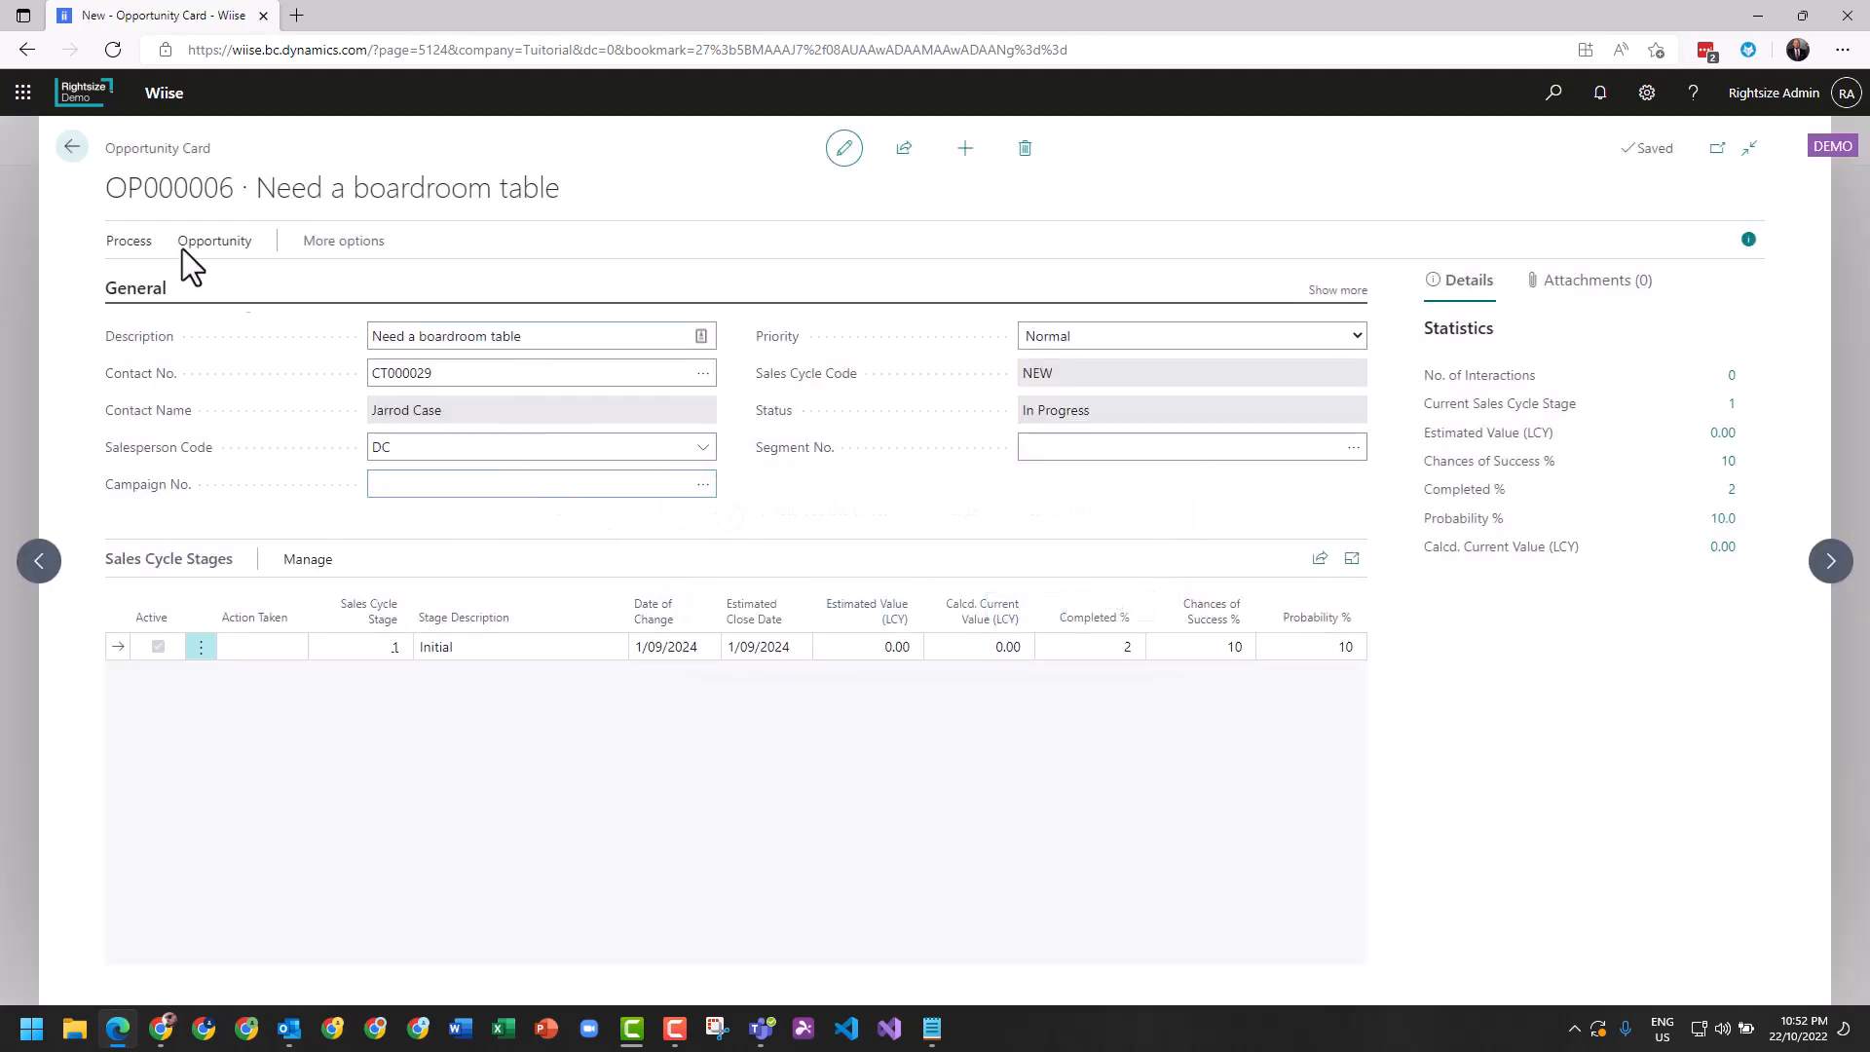
Review the opportunity's available actions and its task list, and return to the opportunity card.
click(118, 248)
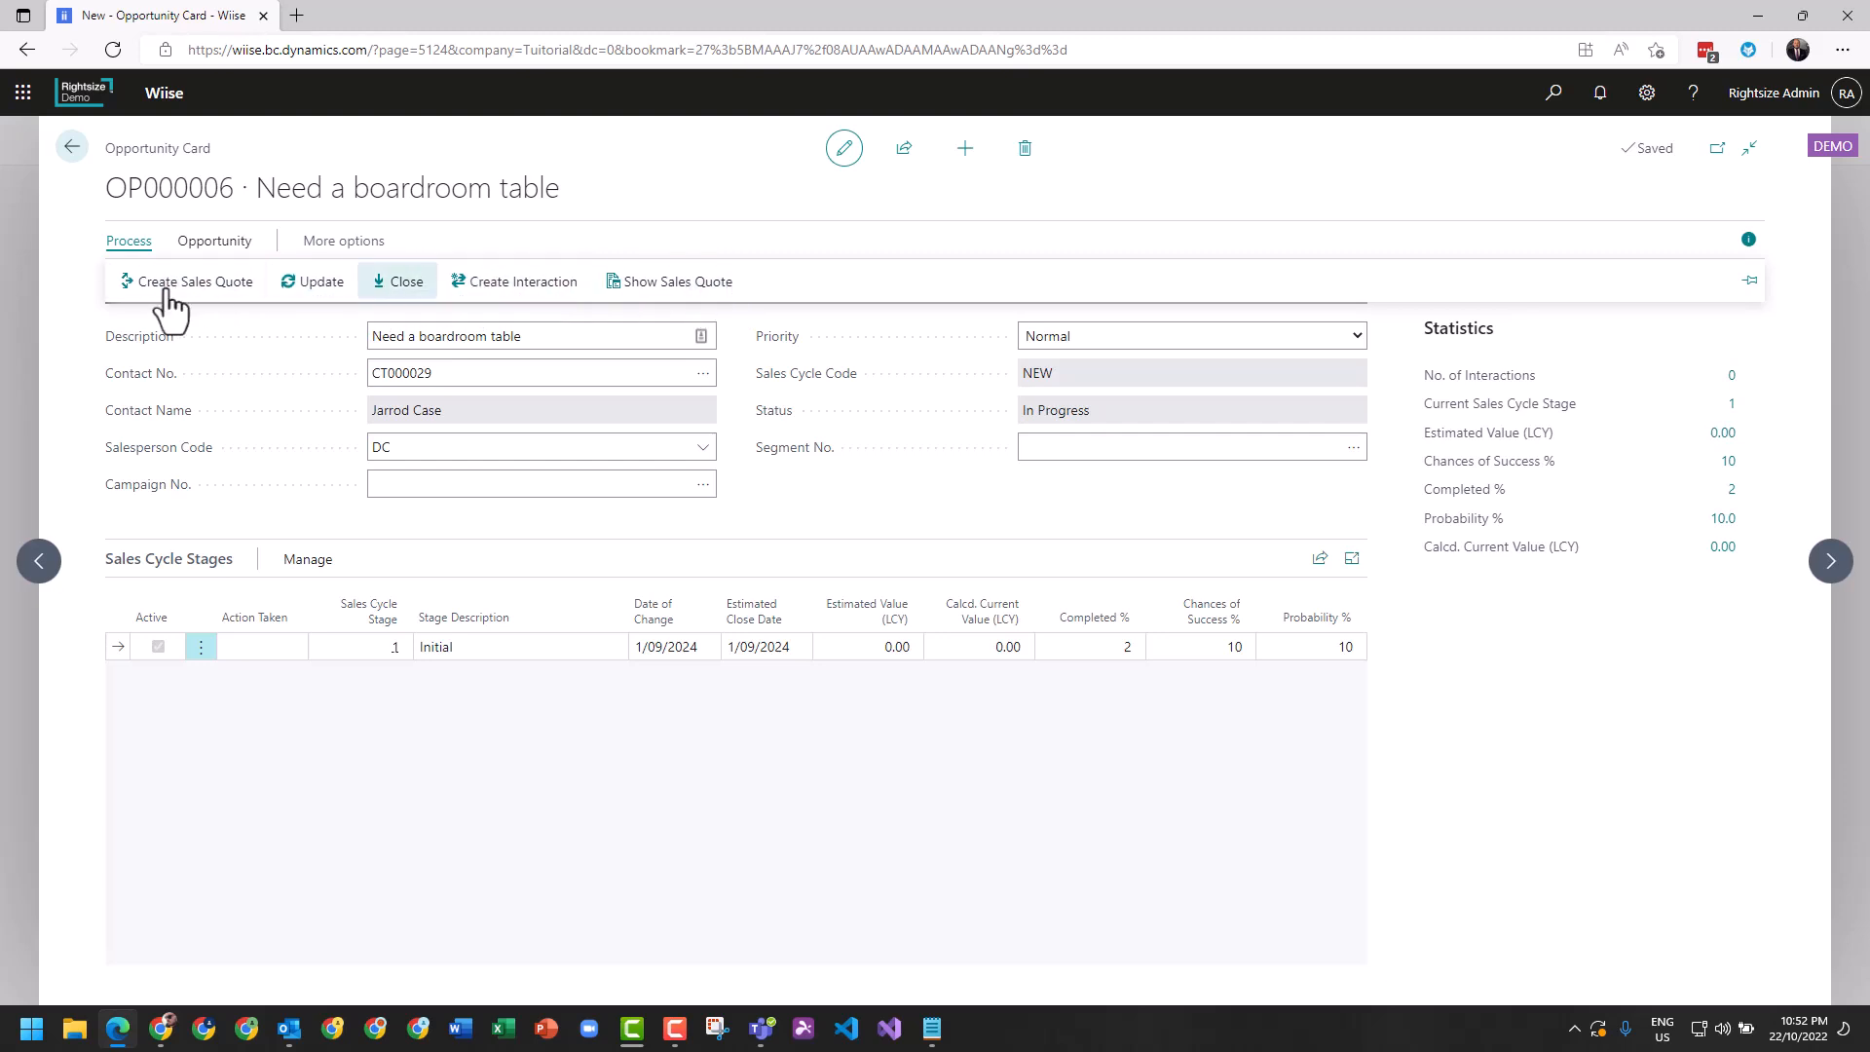
click(200, 248)
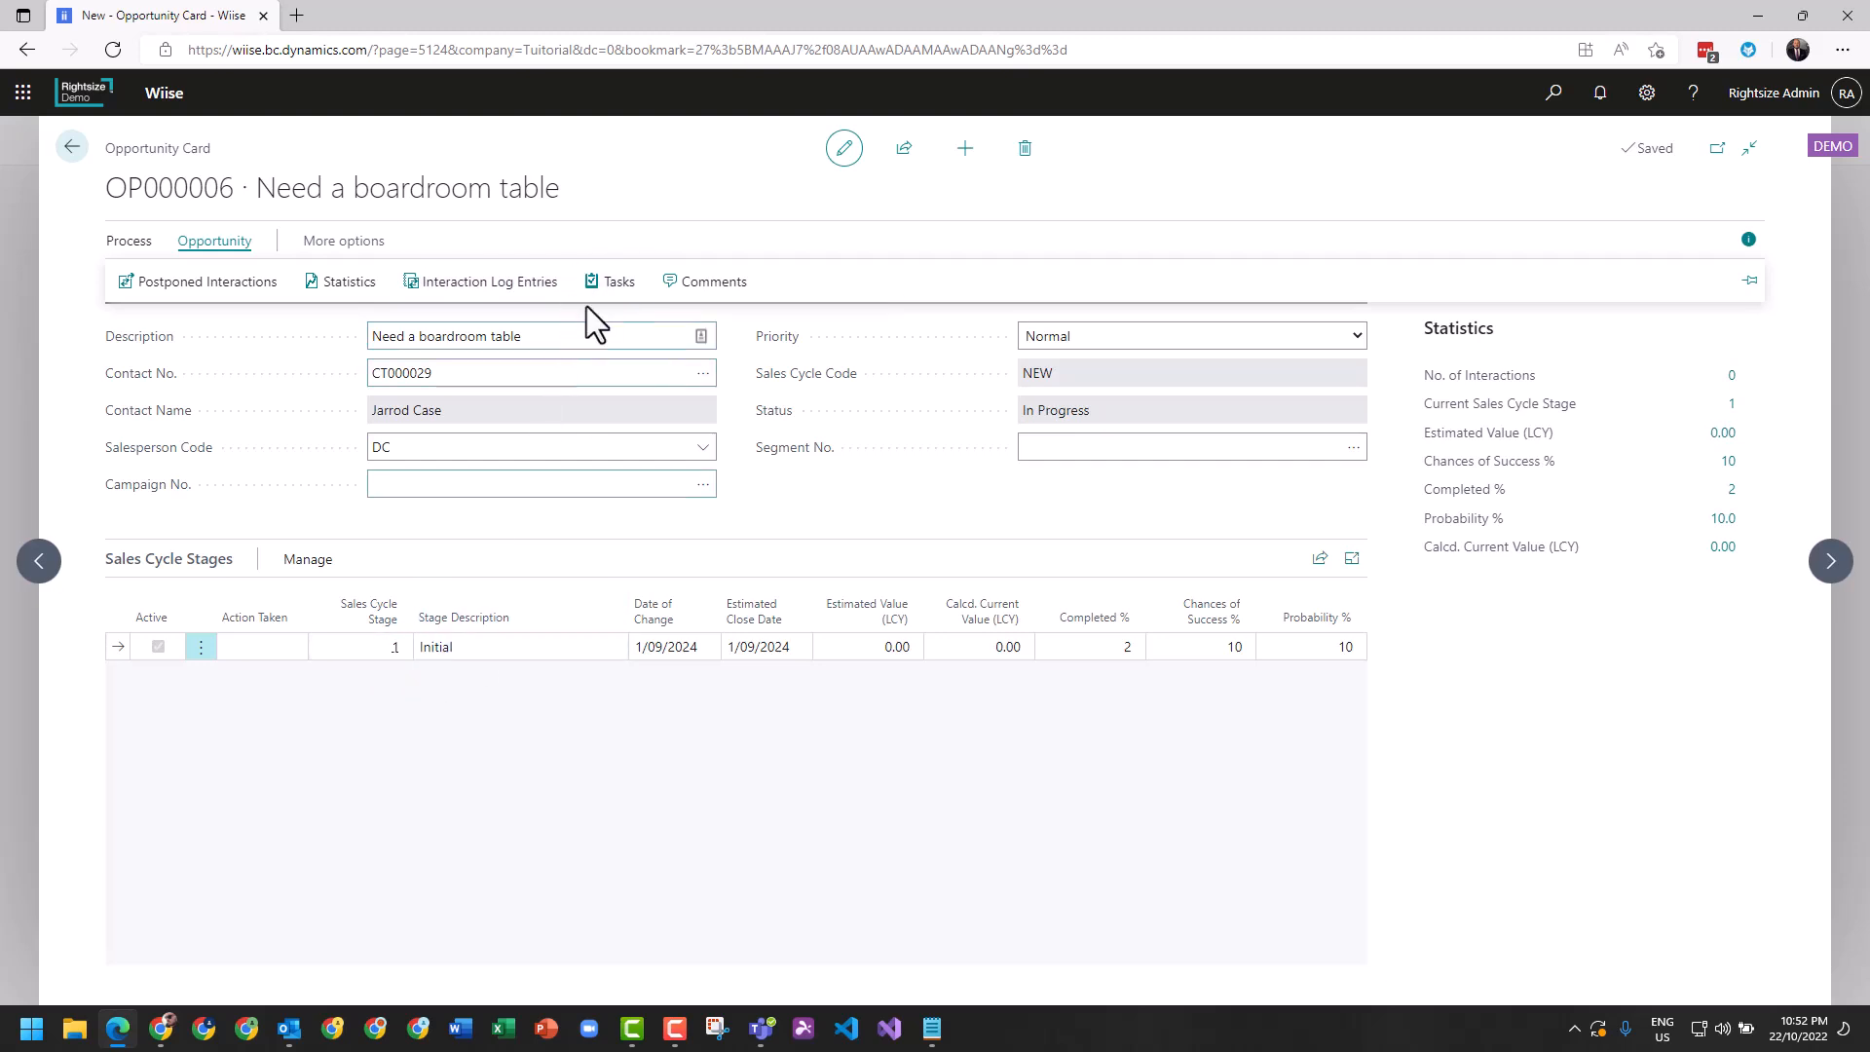
click(616, 287)
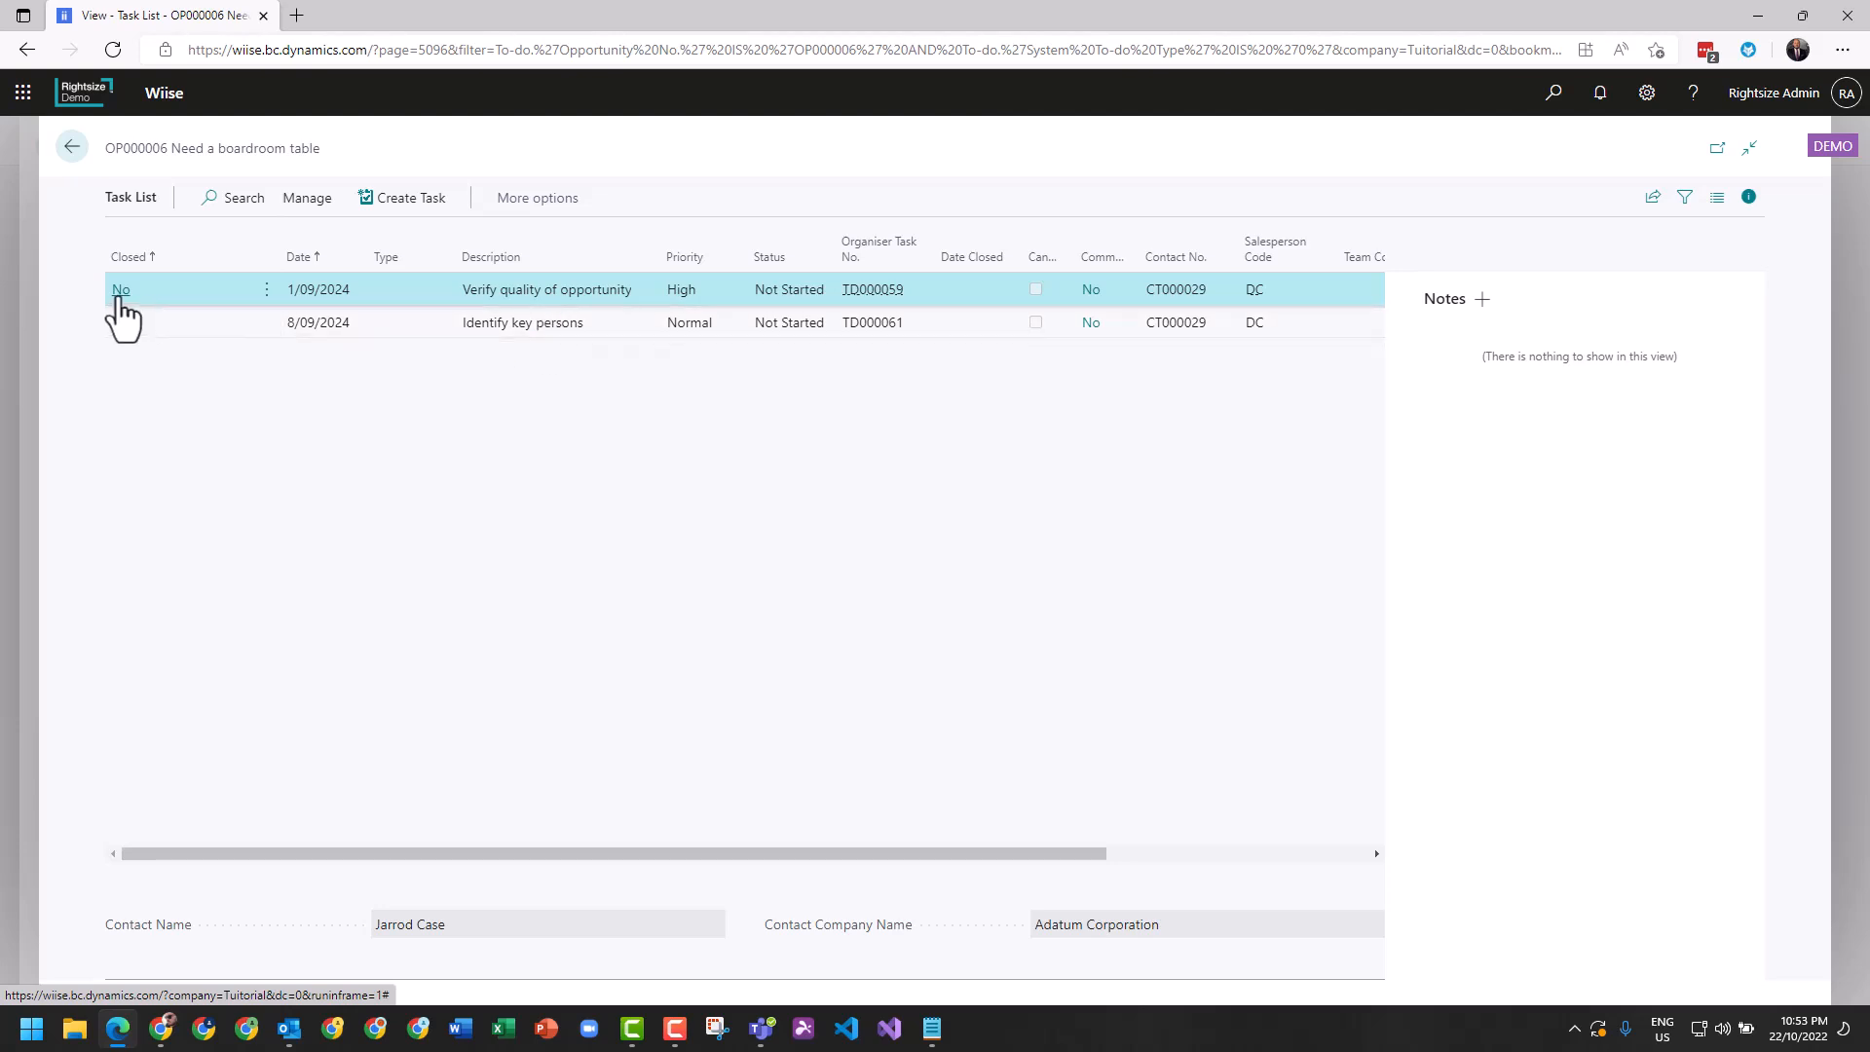
click(73, 149)
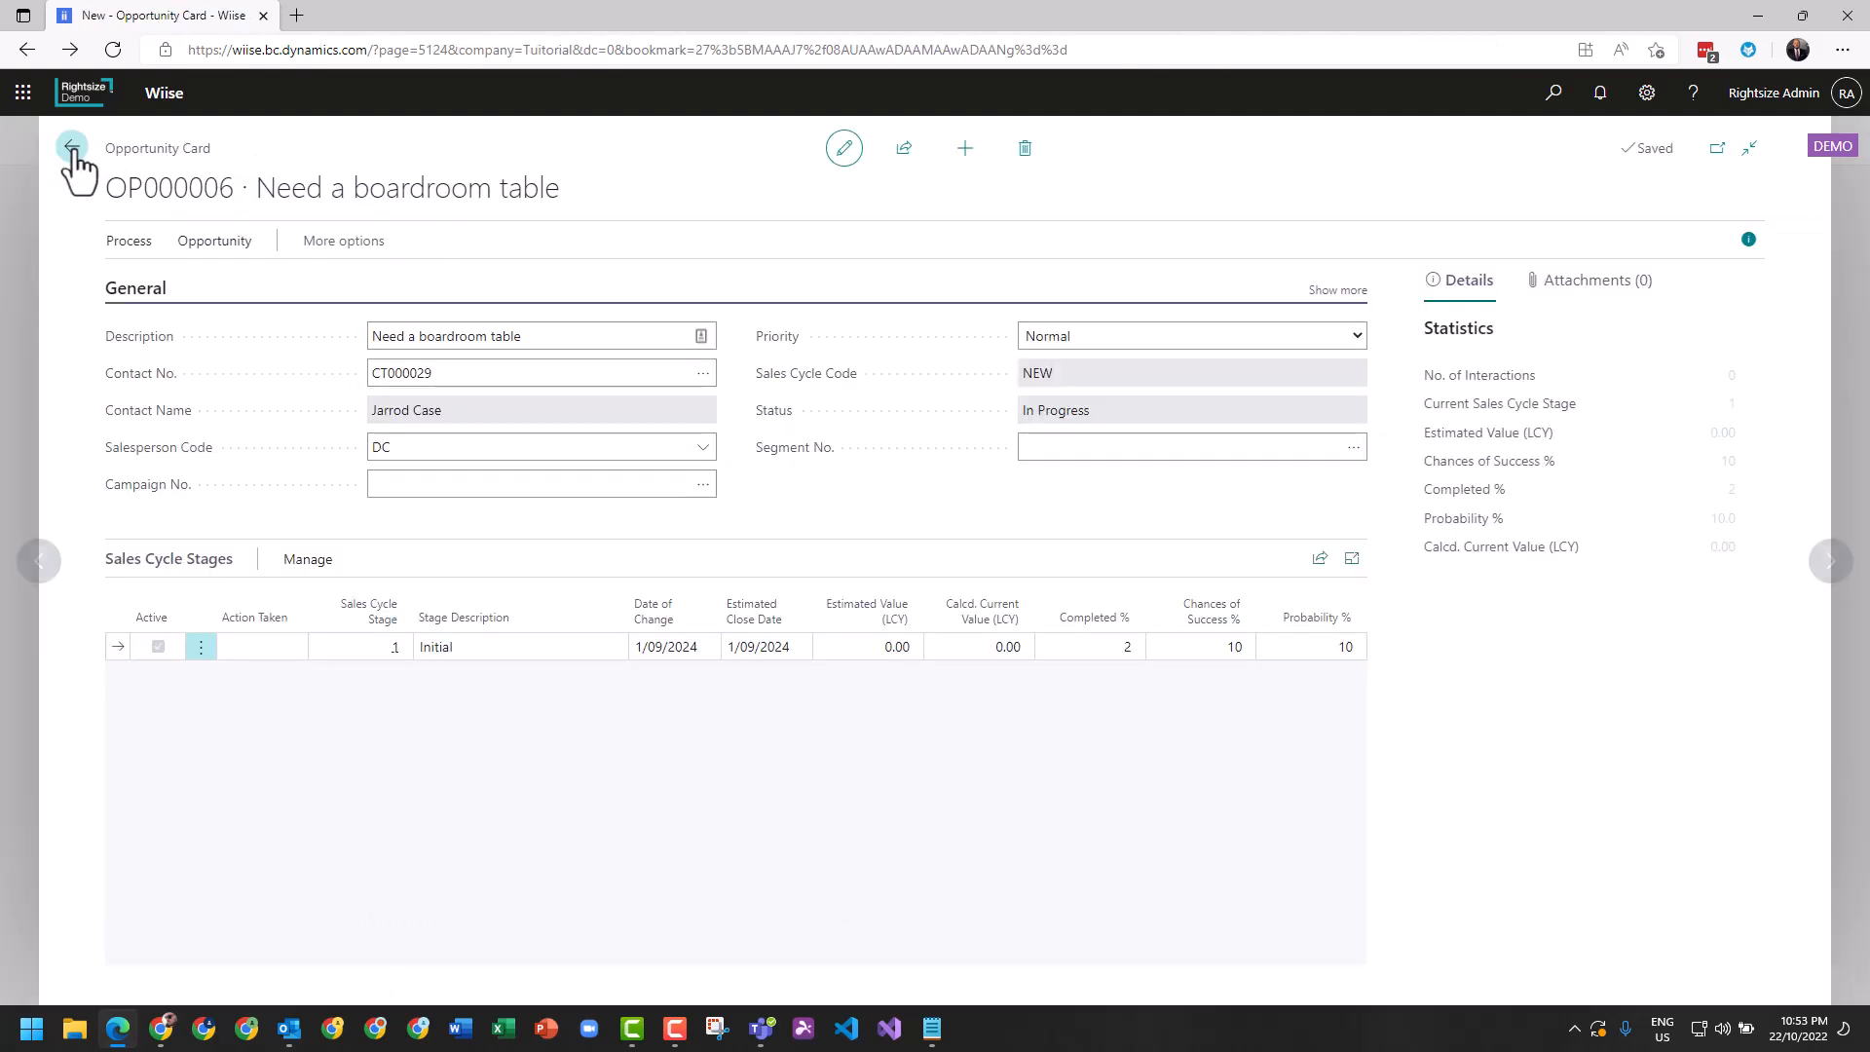
Start an opportunity update to the next stage with an estimated sales value of 5,000 and an estimated closing date of 14/11/2024.
click(123, 238)
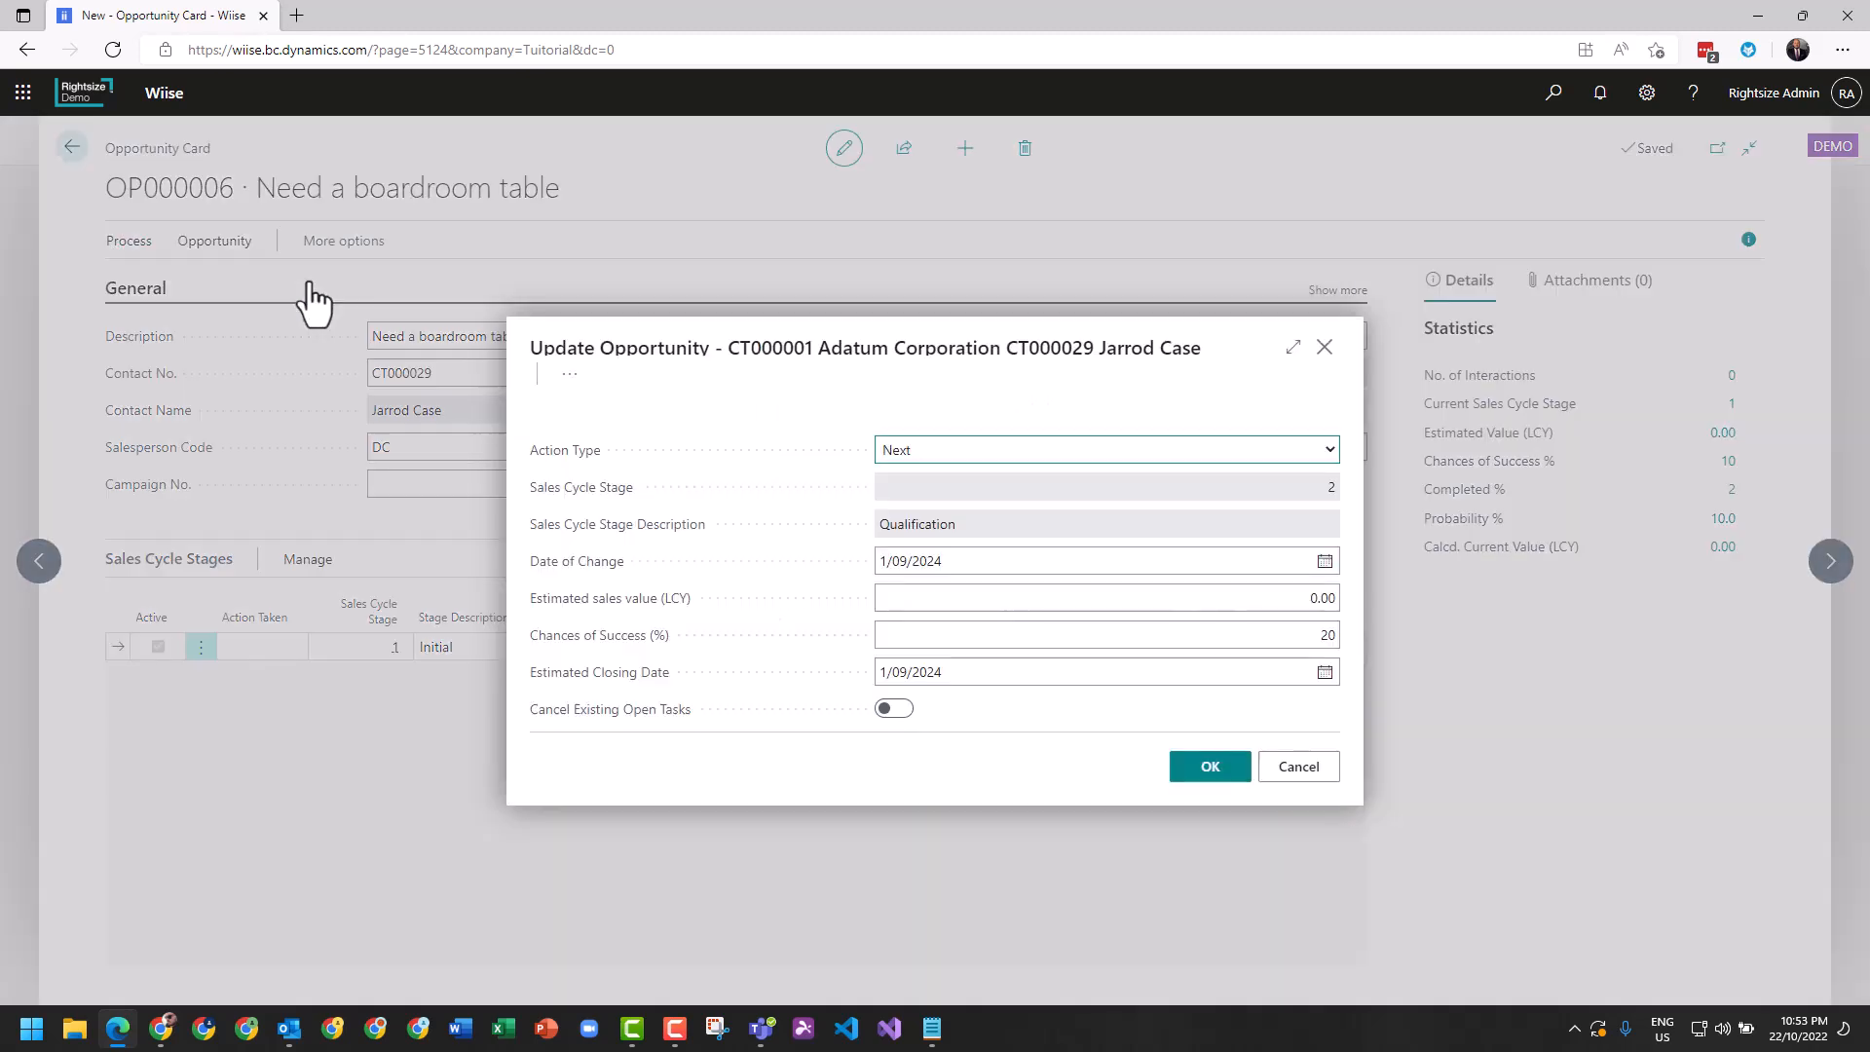
click(1064, 605)
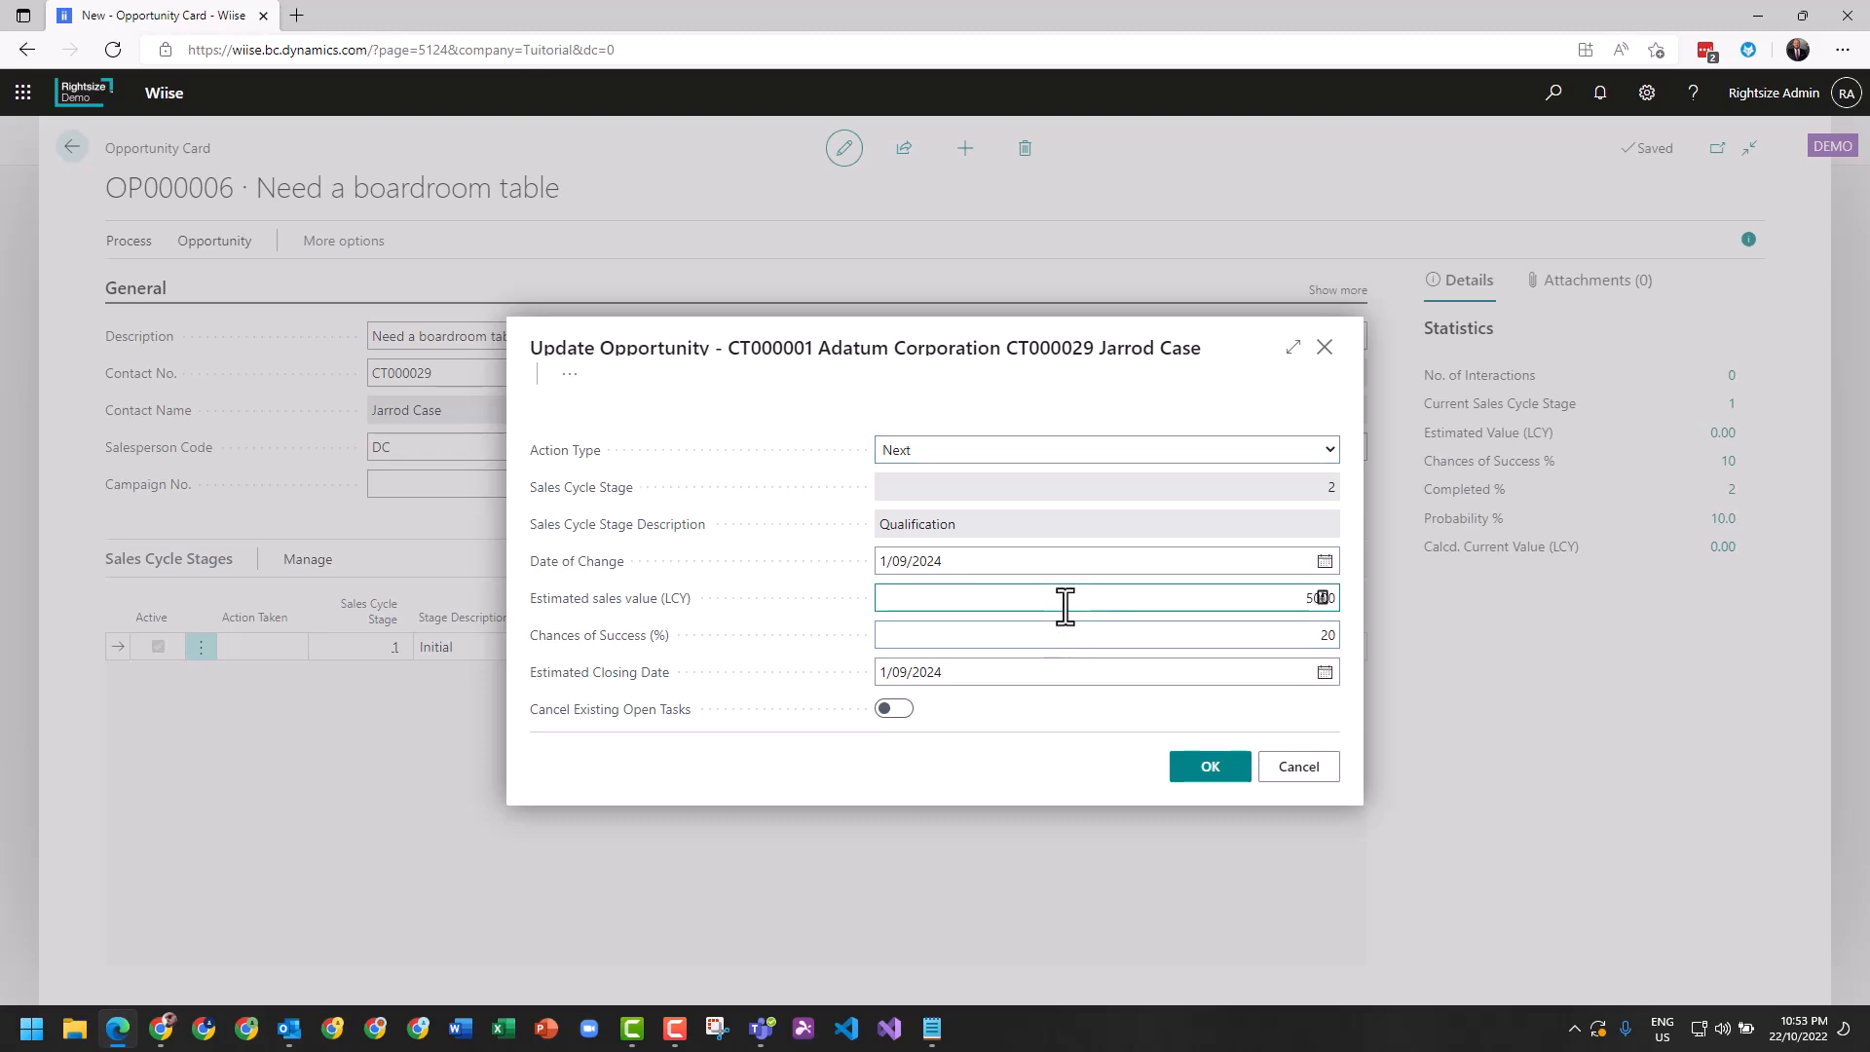
key(Tab)
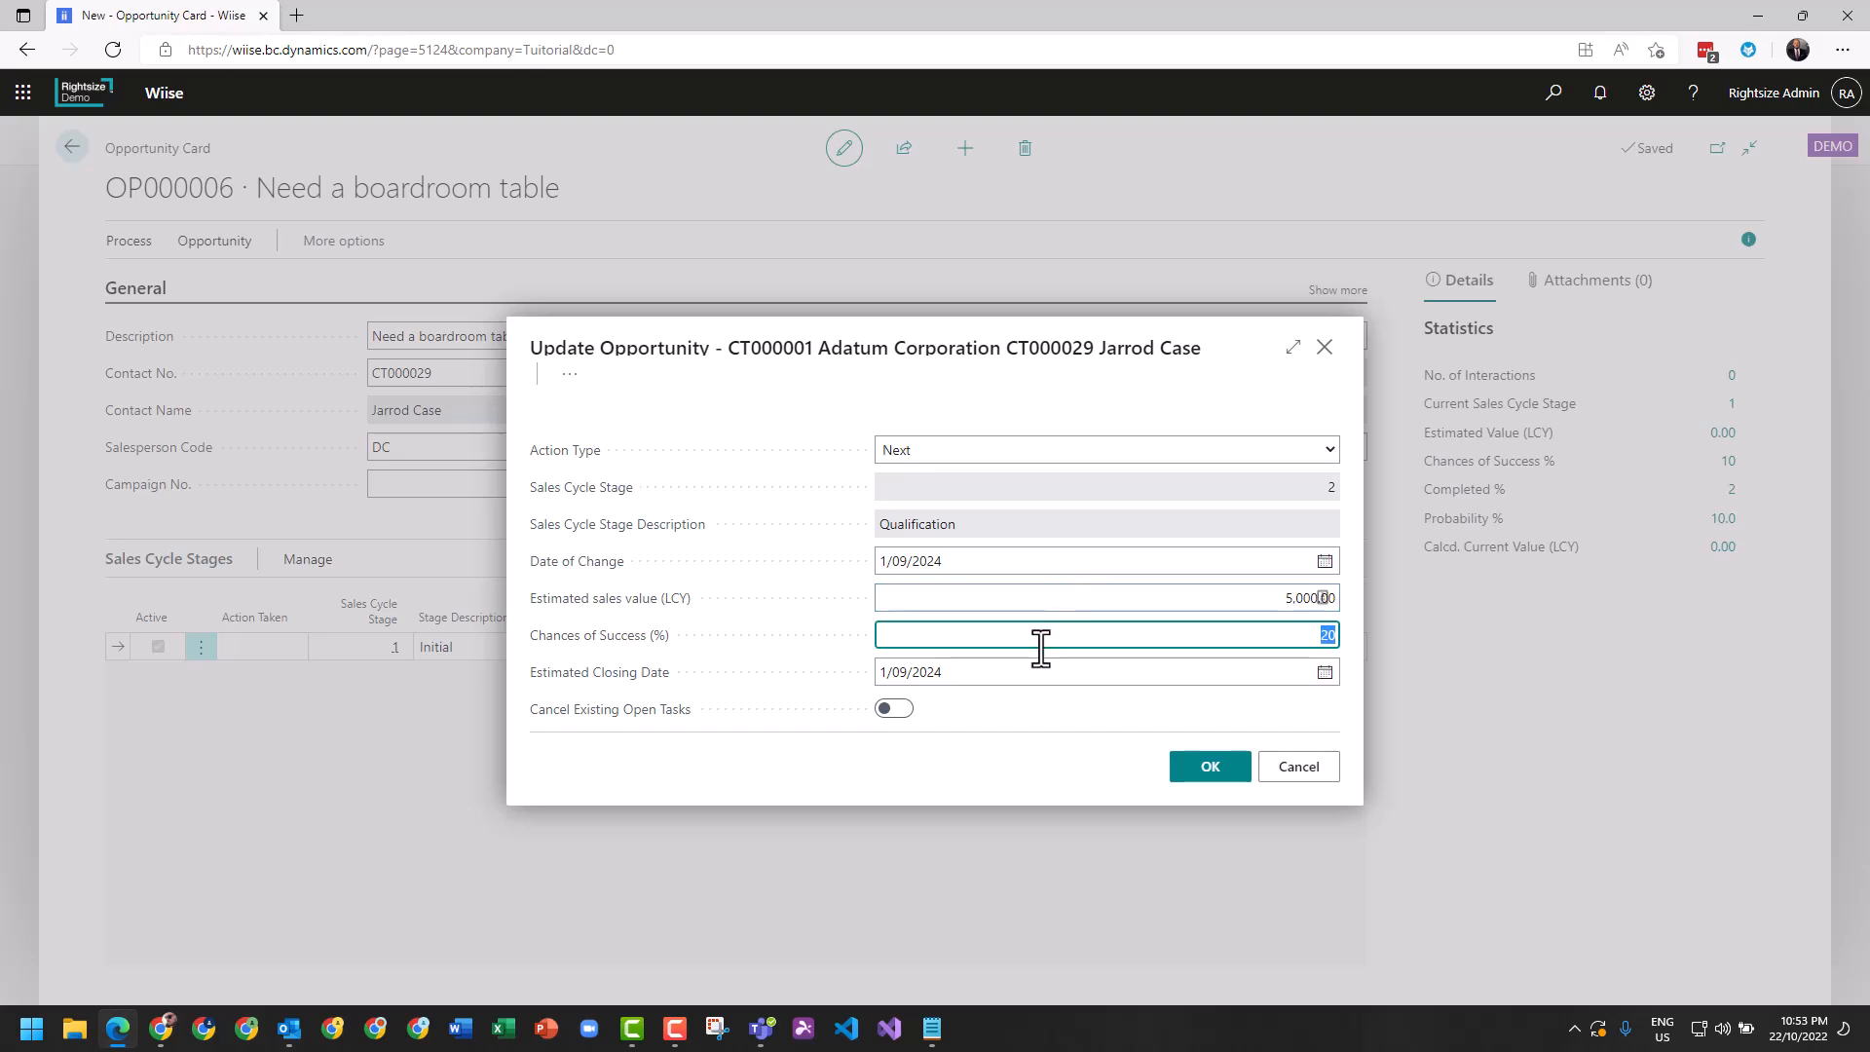
key(Tab)
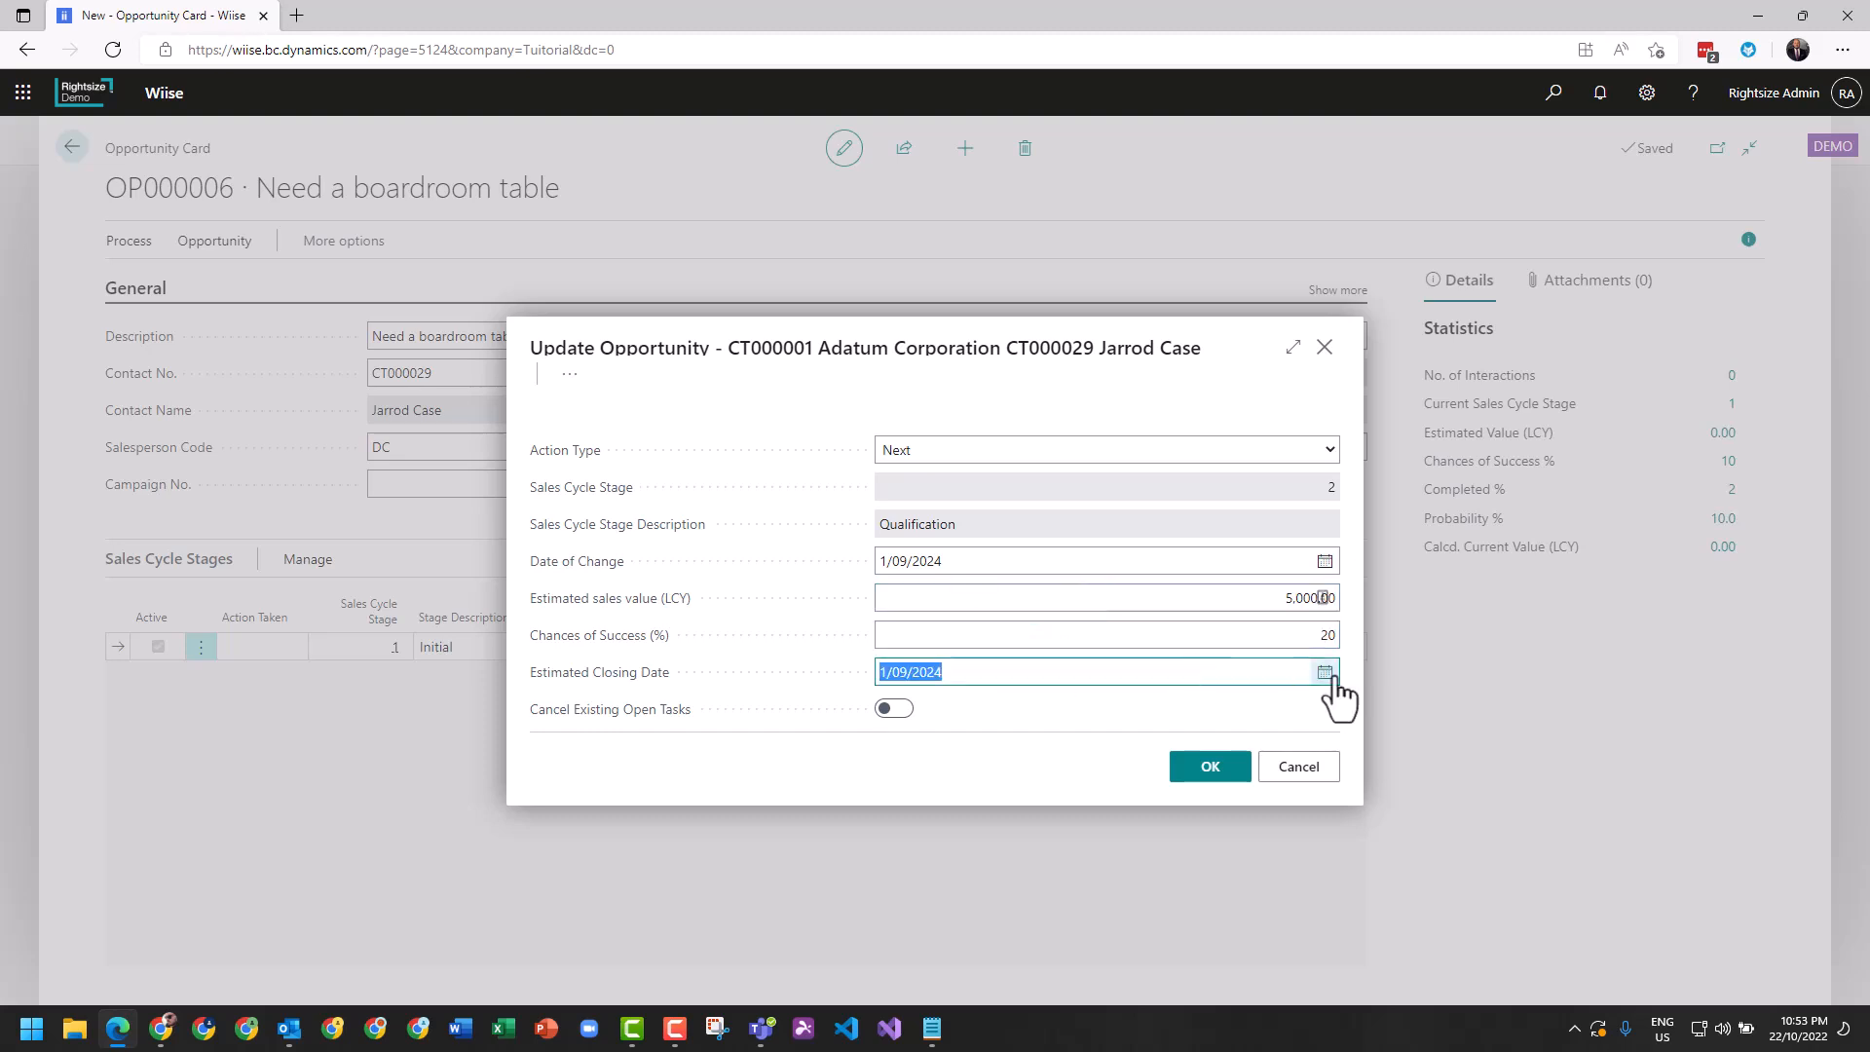
click(1324, 672)
click(1076, 703)
click(1076, 703)
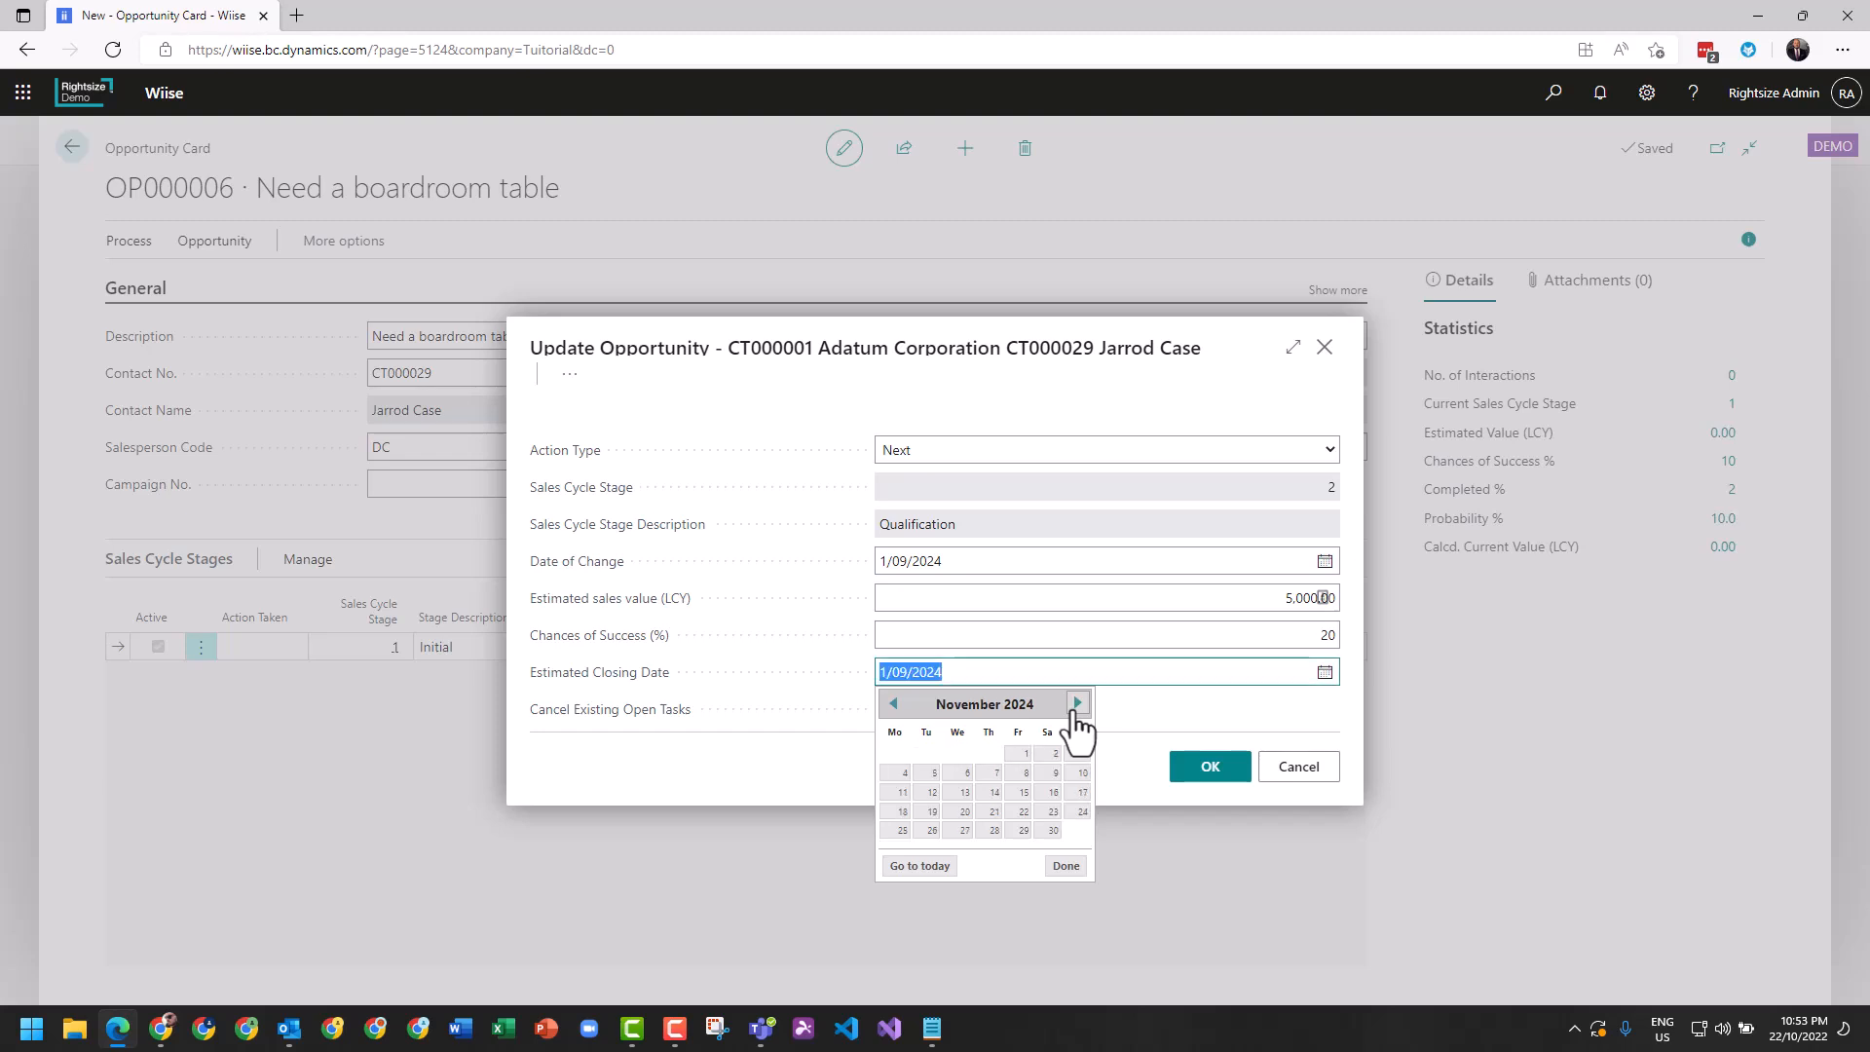
click(994, 792)
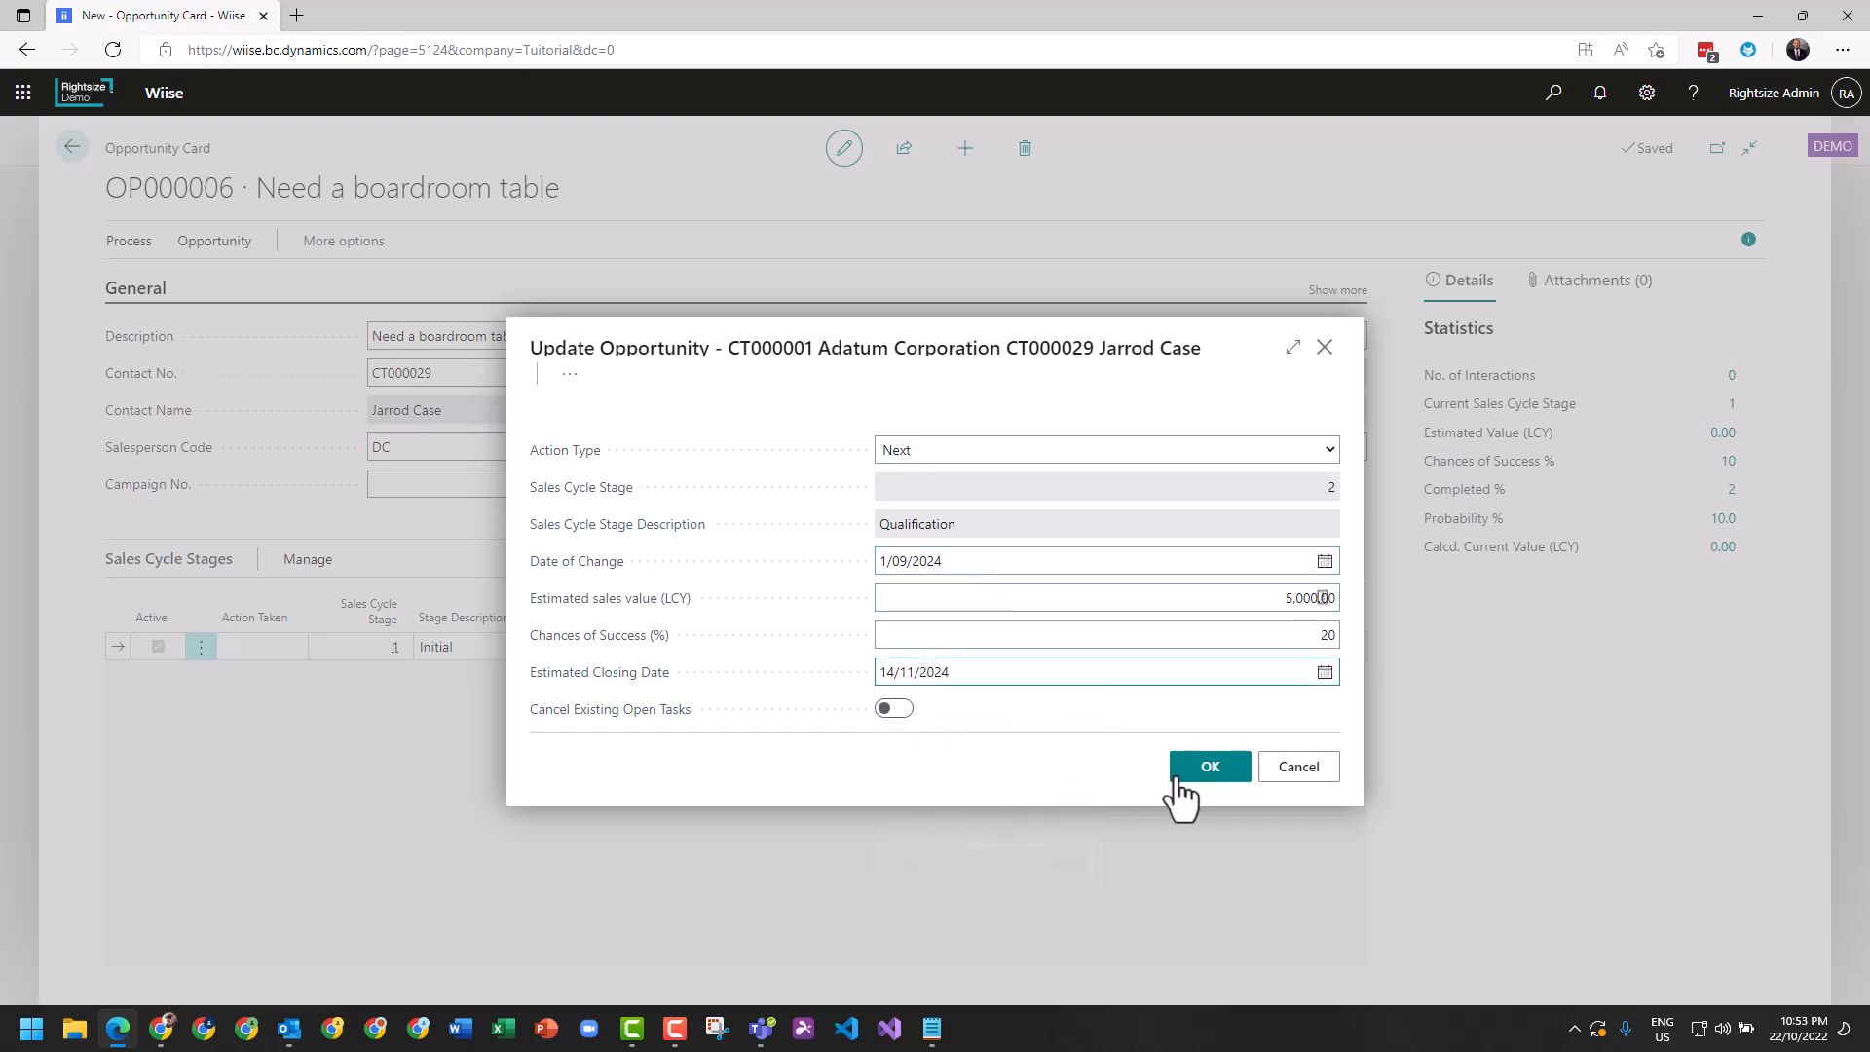
Set the date of change to today, 22/10/2022, and confirm the update to the Qualification stage.
click(1244, 559)
text(t)
key(Tab)
click(1212, 768)
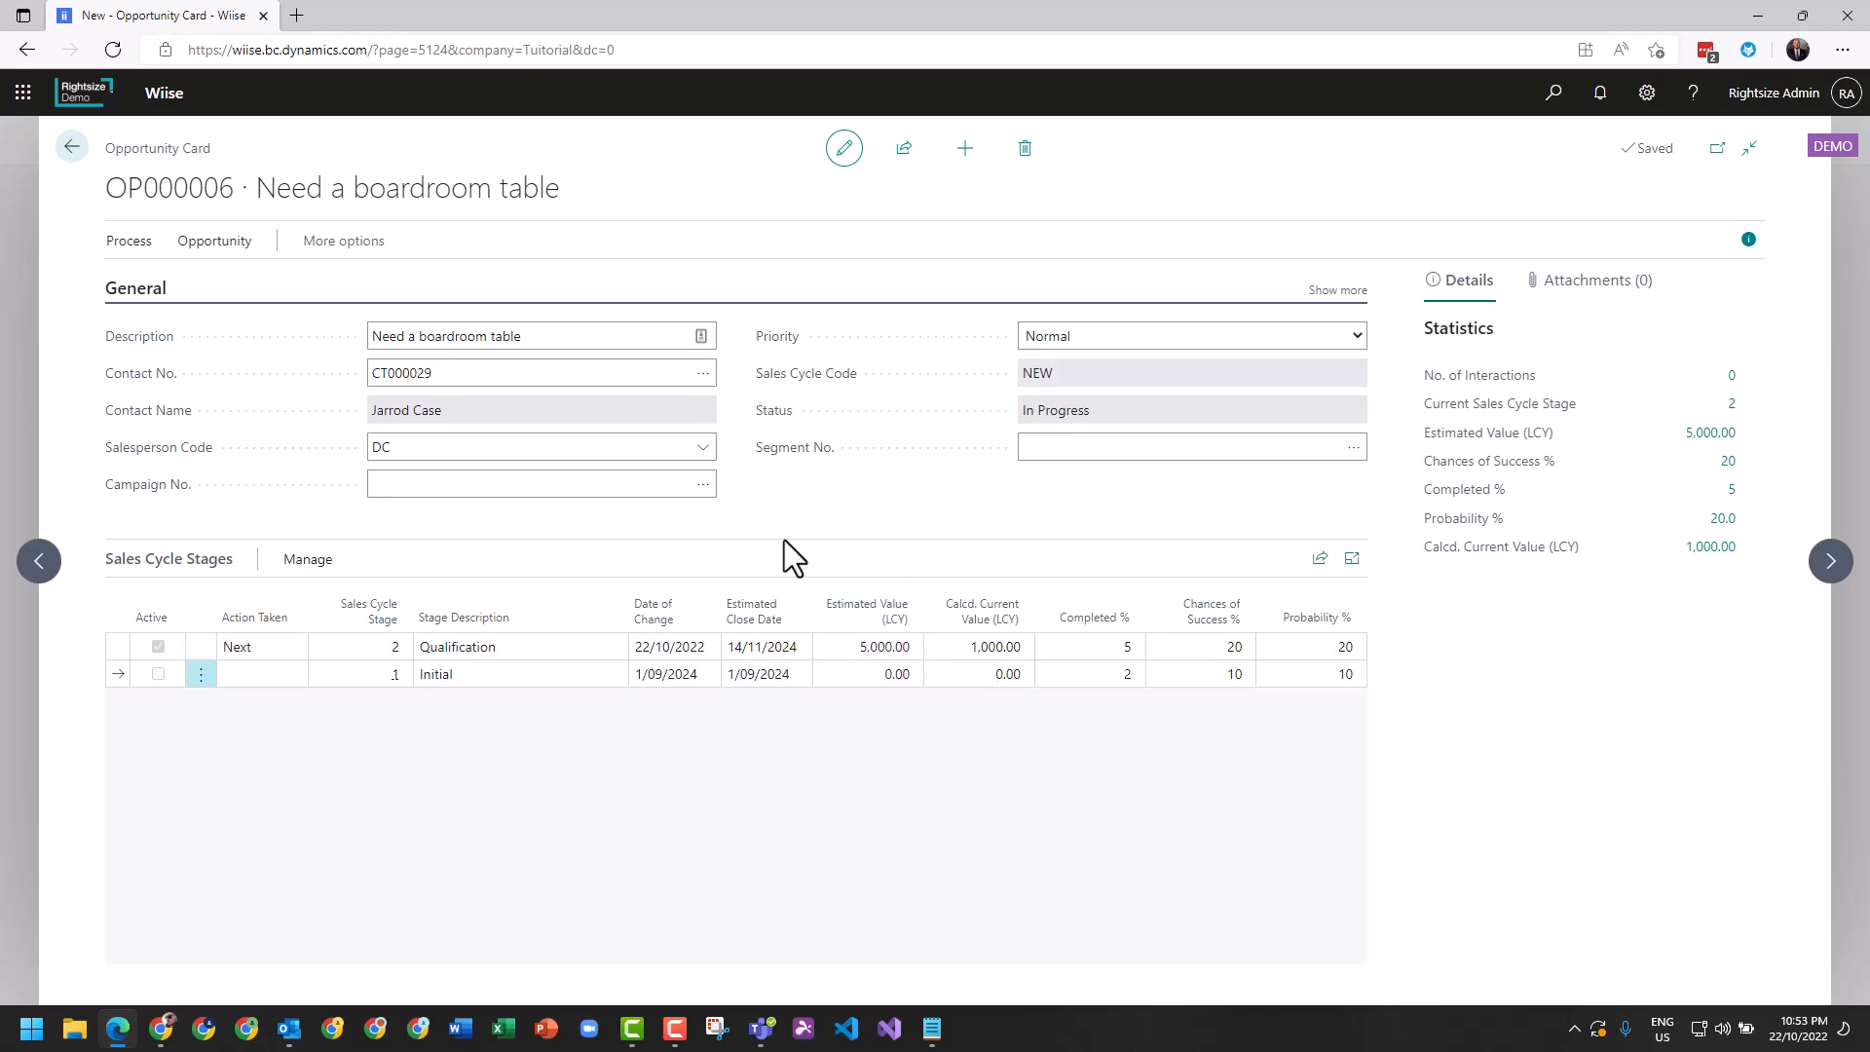
Try to update the opportunity to the next stage, Presentation, with the default values, and cancel the update.
click(130, 244)
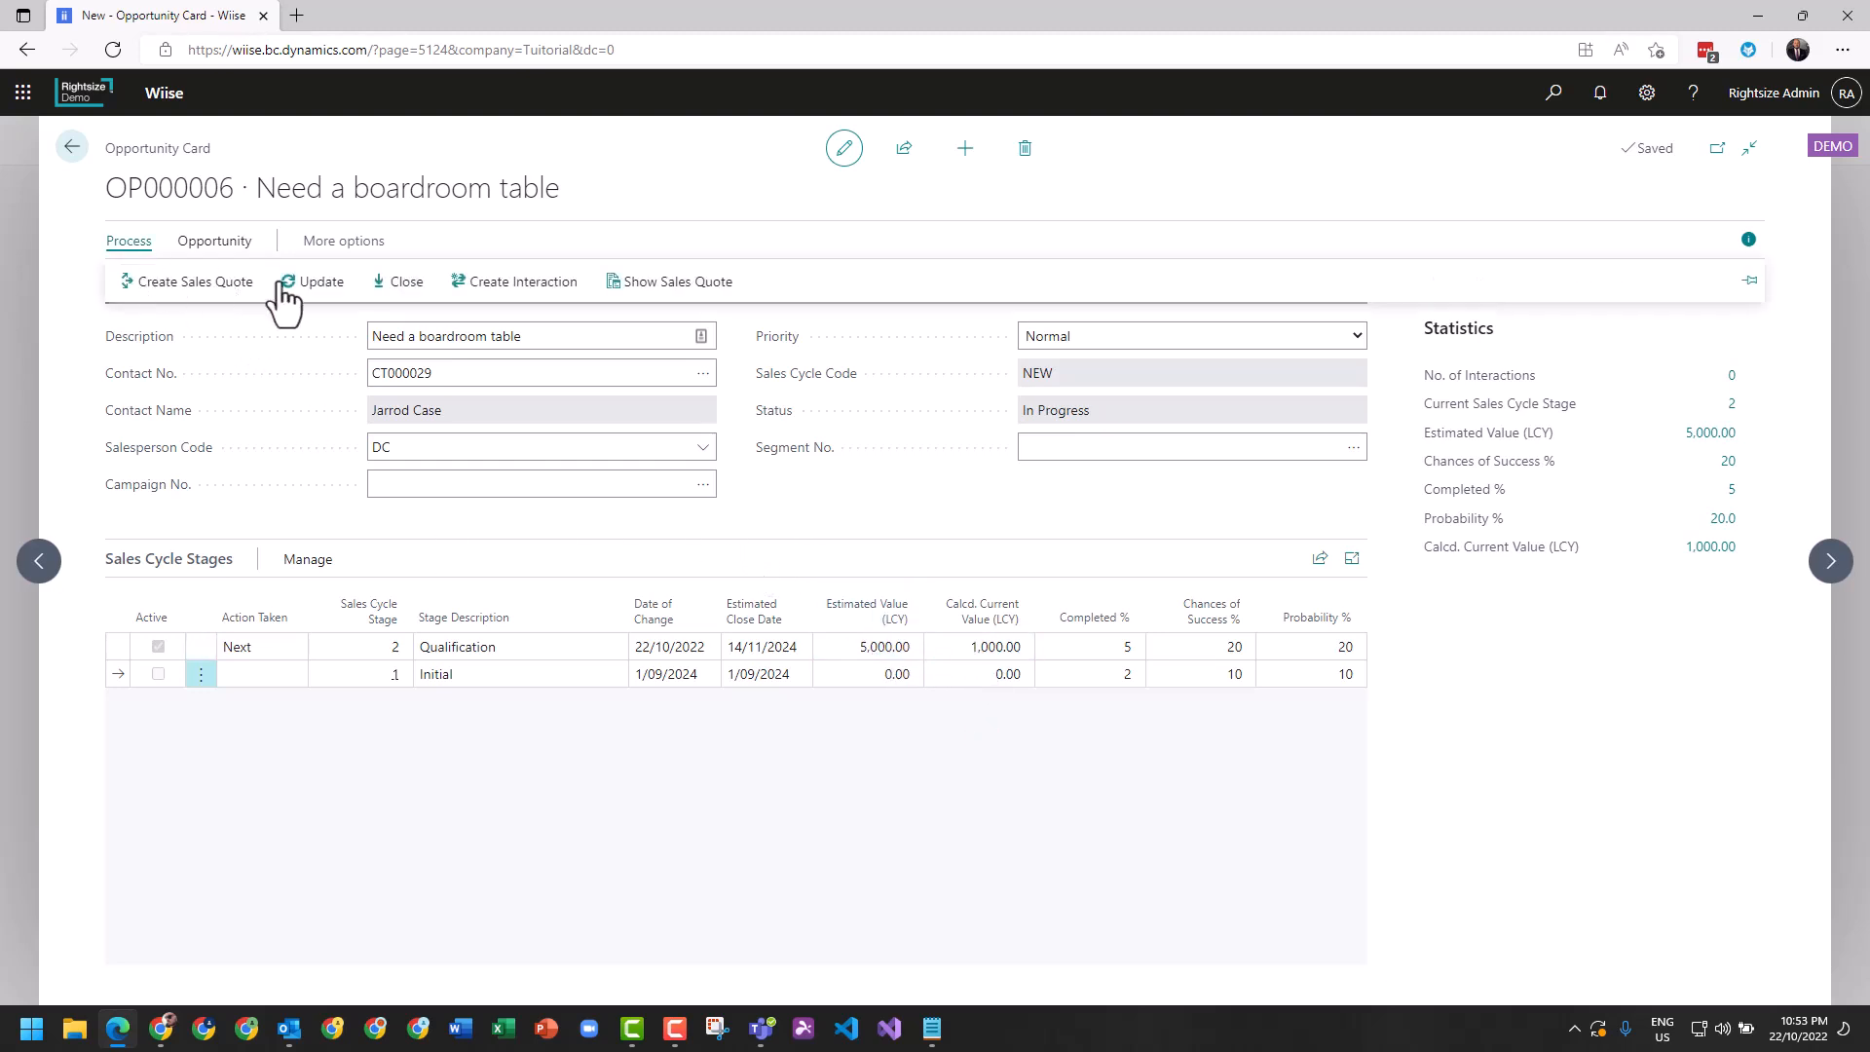
click(322, 284)
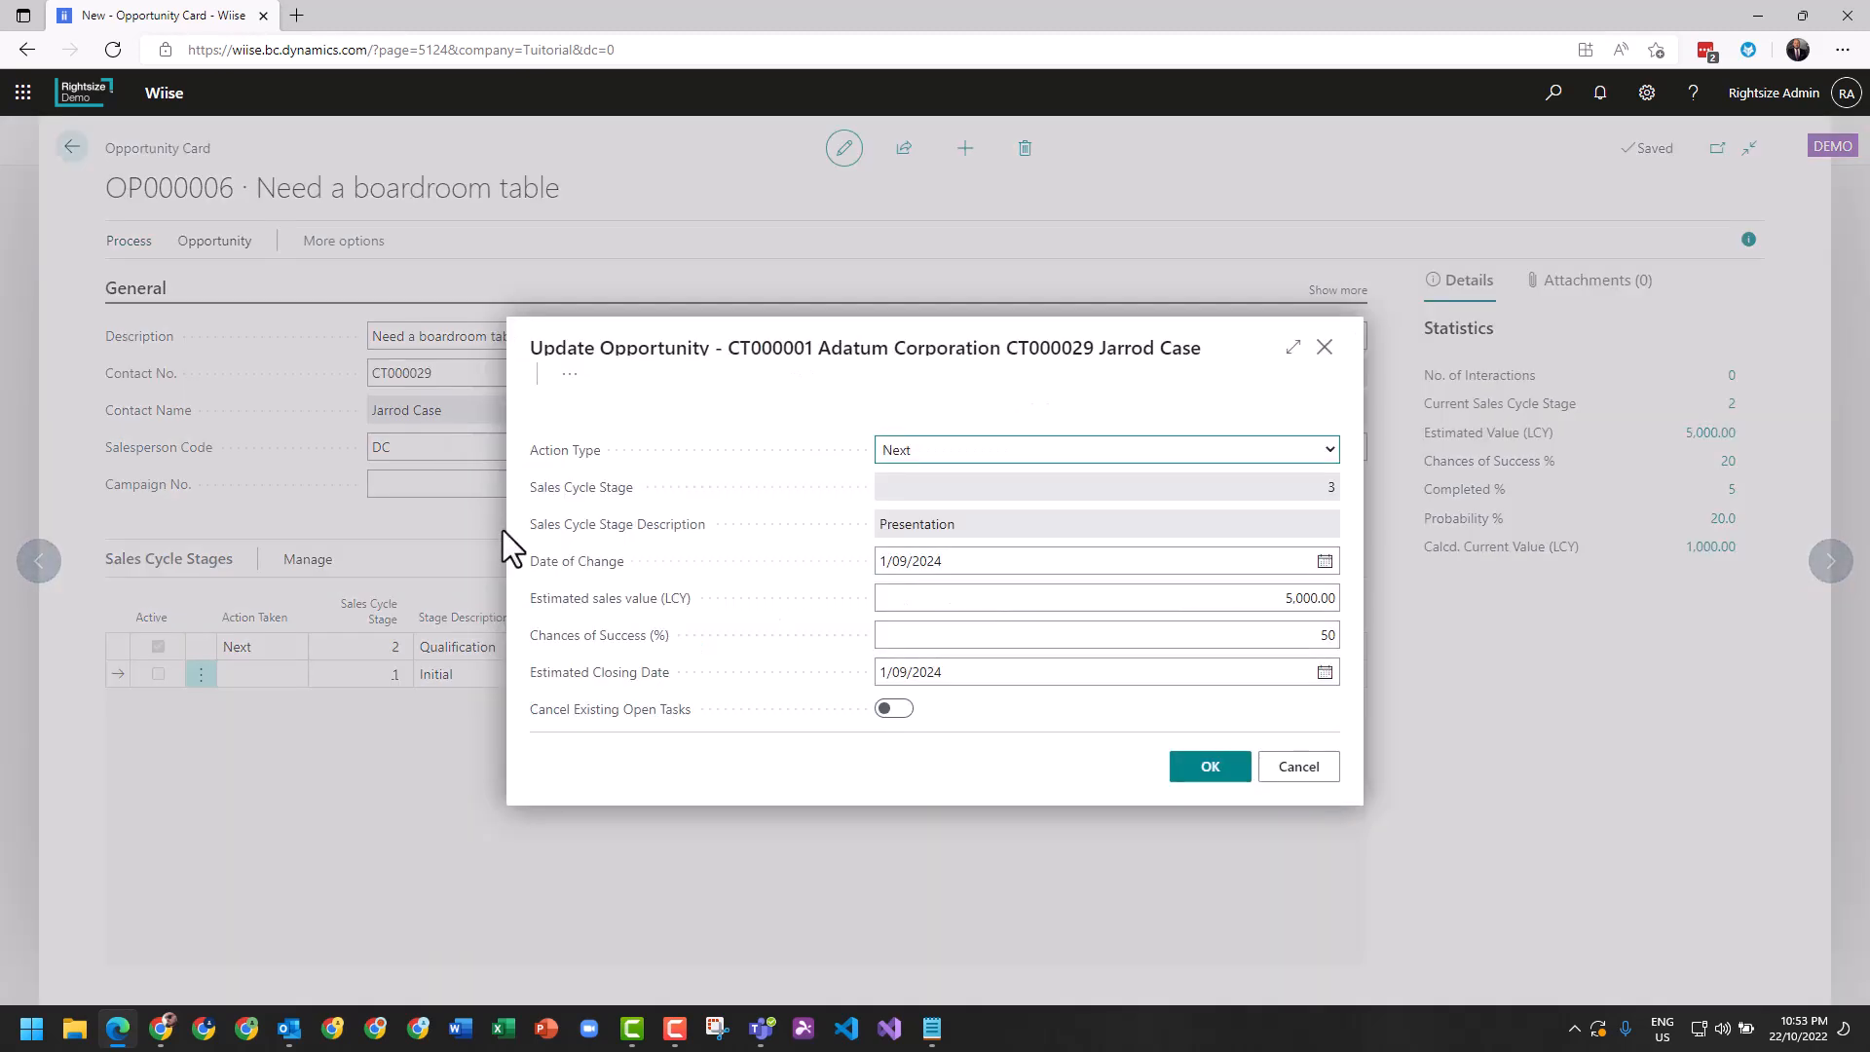
click(1210, 769)
drag(762, 510, 830, 533)
click(830, 533)
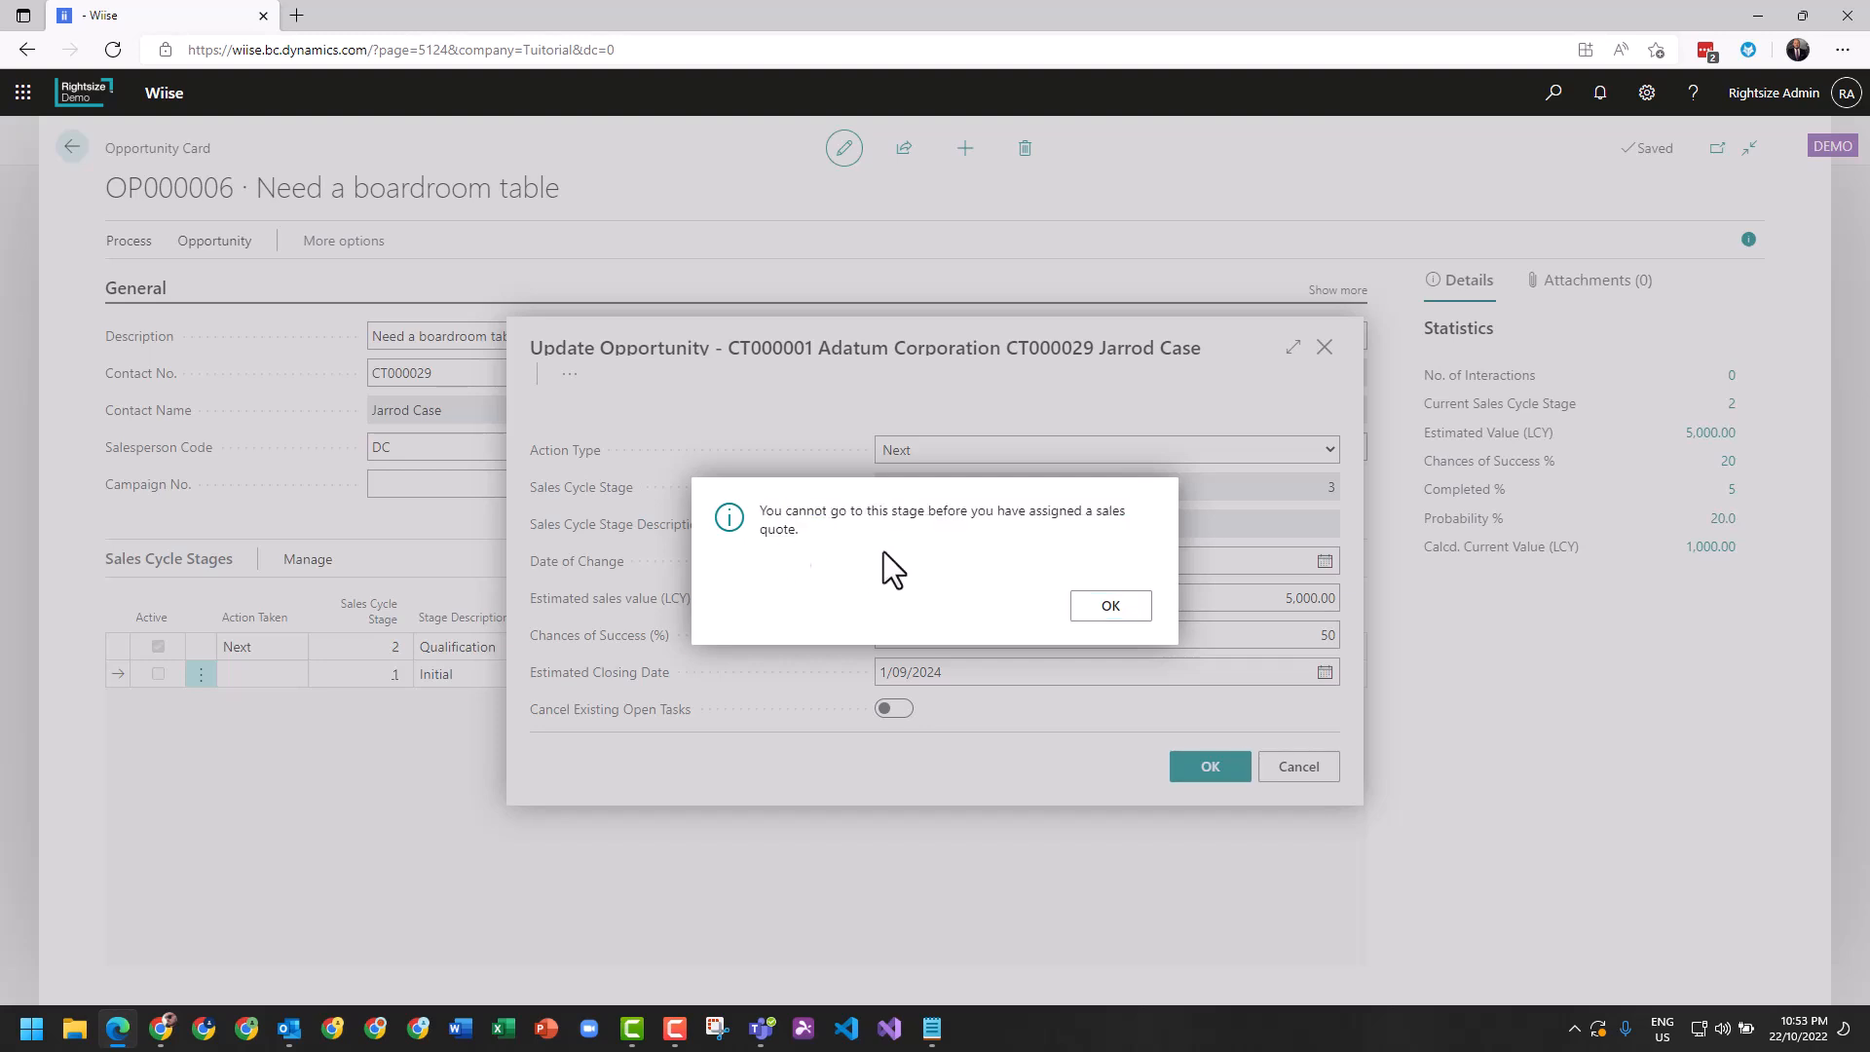
click(1115, 608)
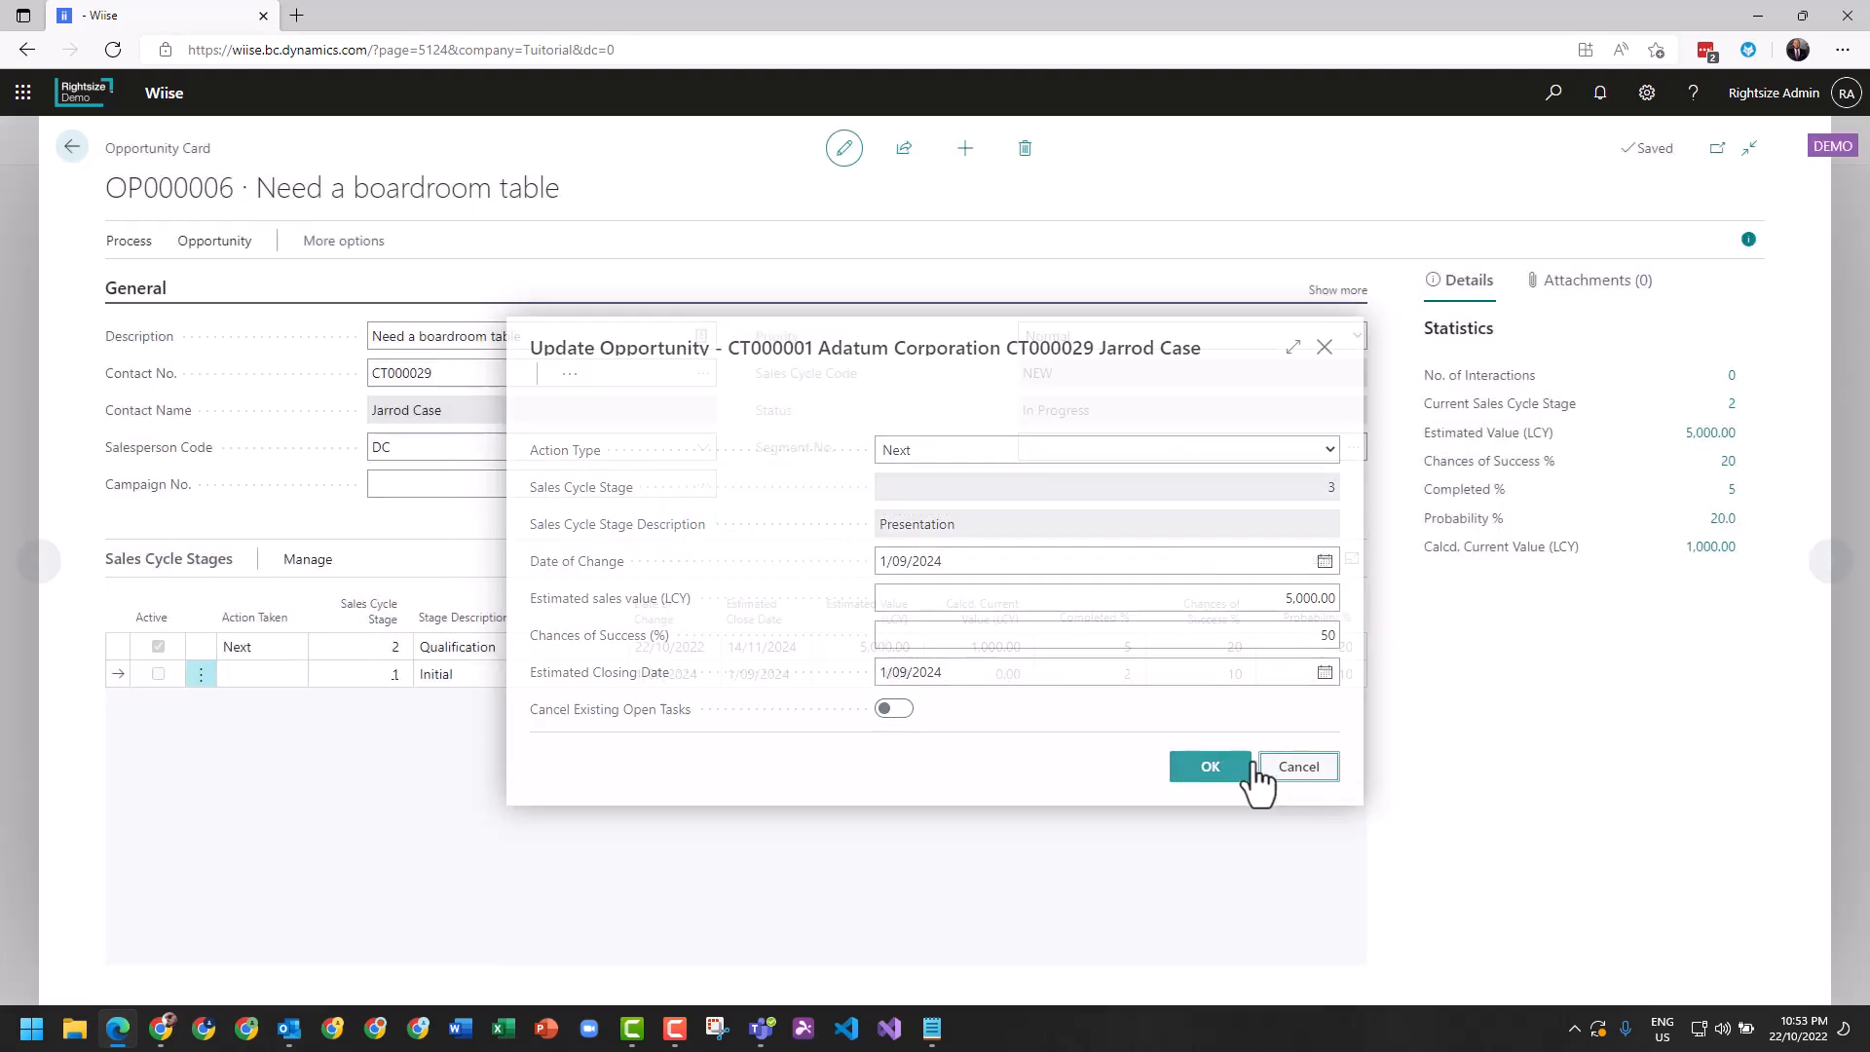
click(1305, 769)
Create a sales quote from the opportunity and set its external document number to RPQ30398.
click(129, 248)
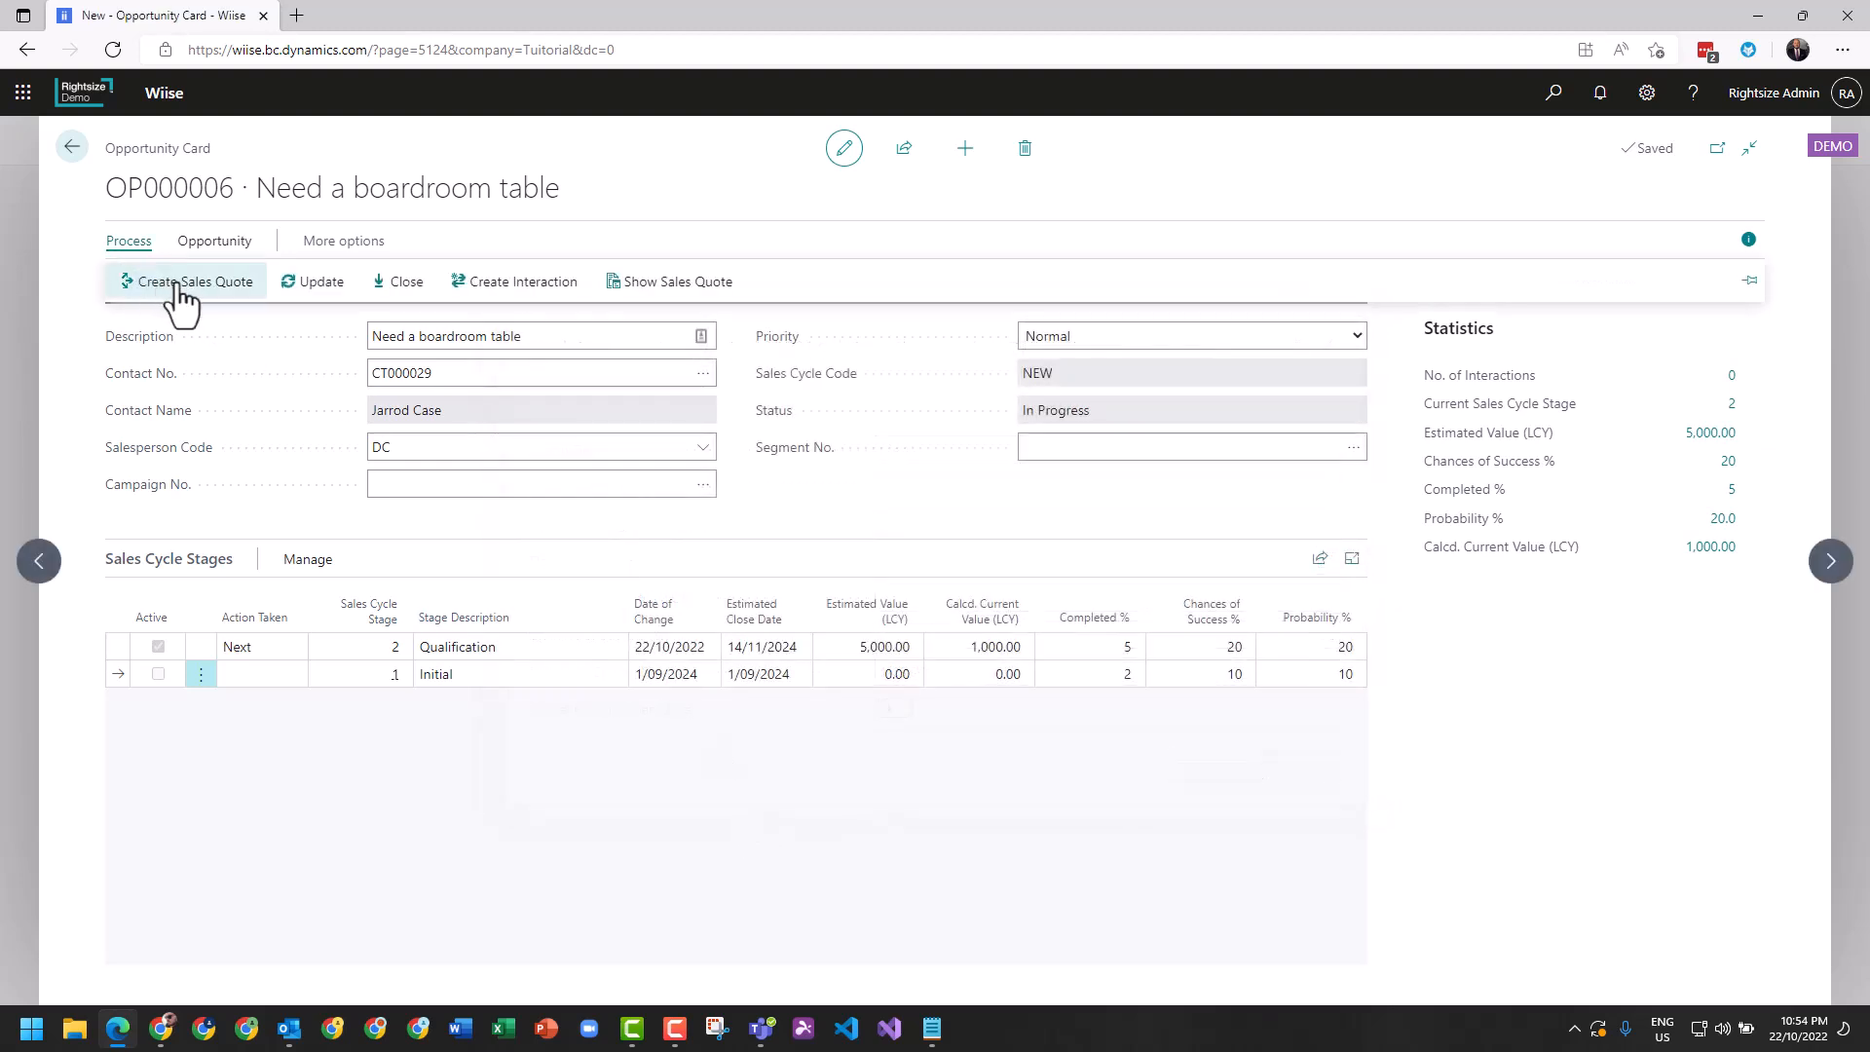
click(185, 283)
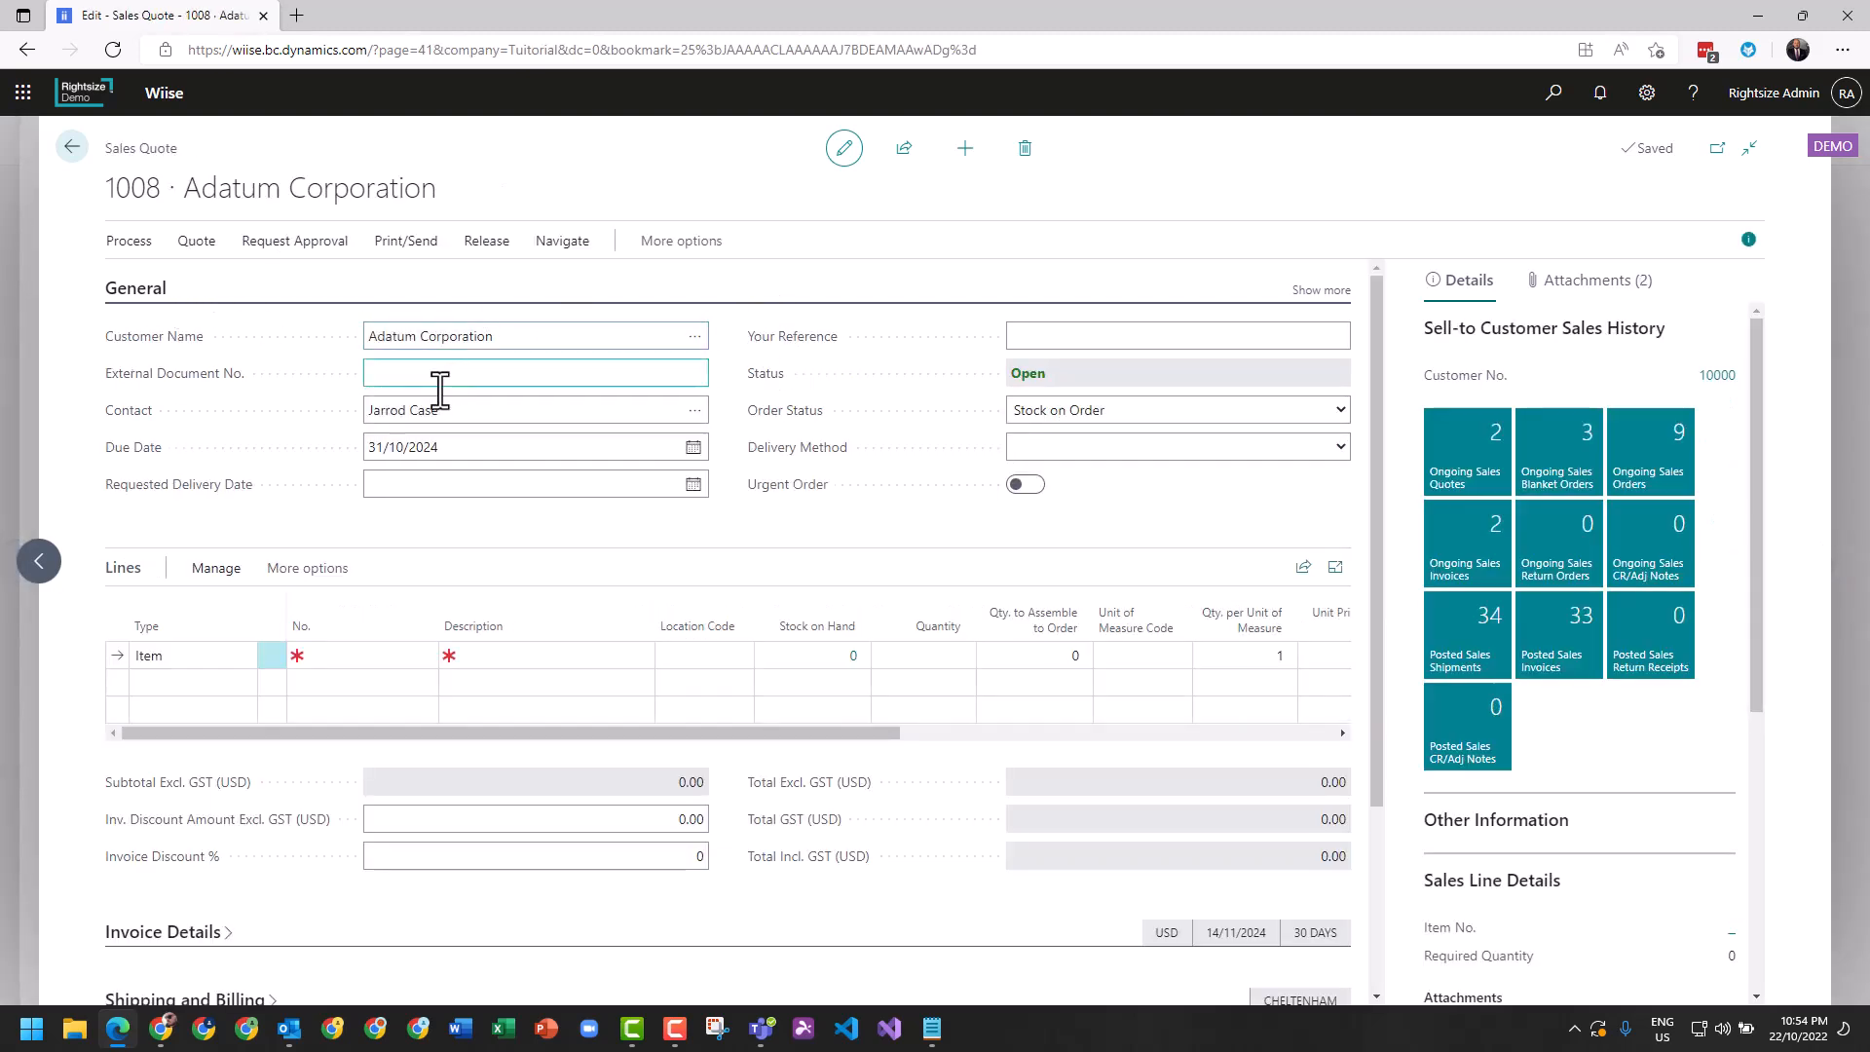
click(438, 376)
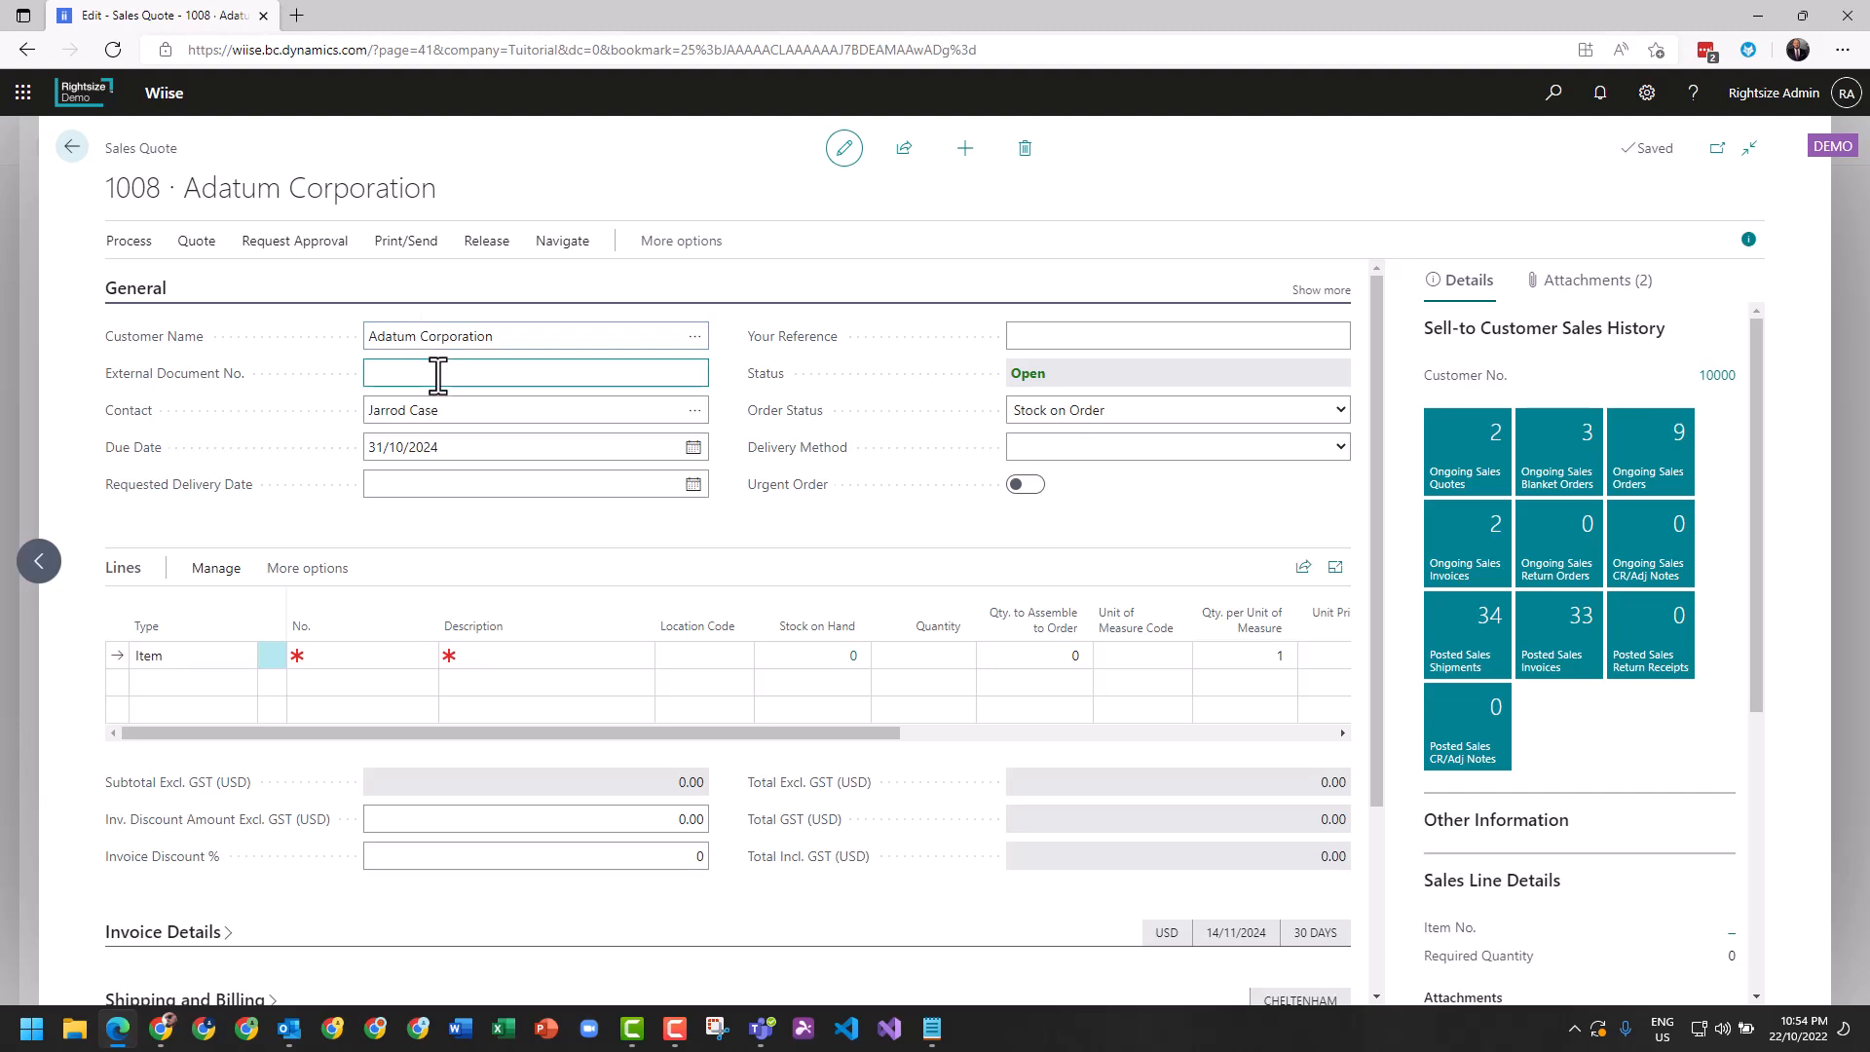
text(Q)
text(PQ30398)
Set the sales quote's requested delivery date to 16/11/2022.
click(418, 495)
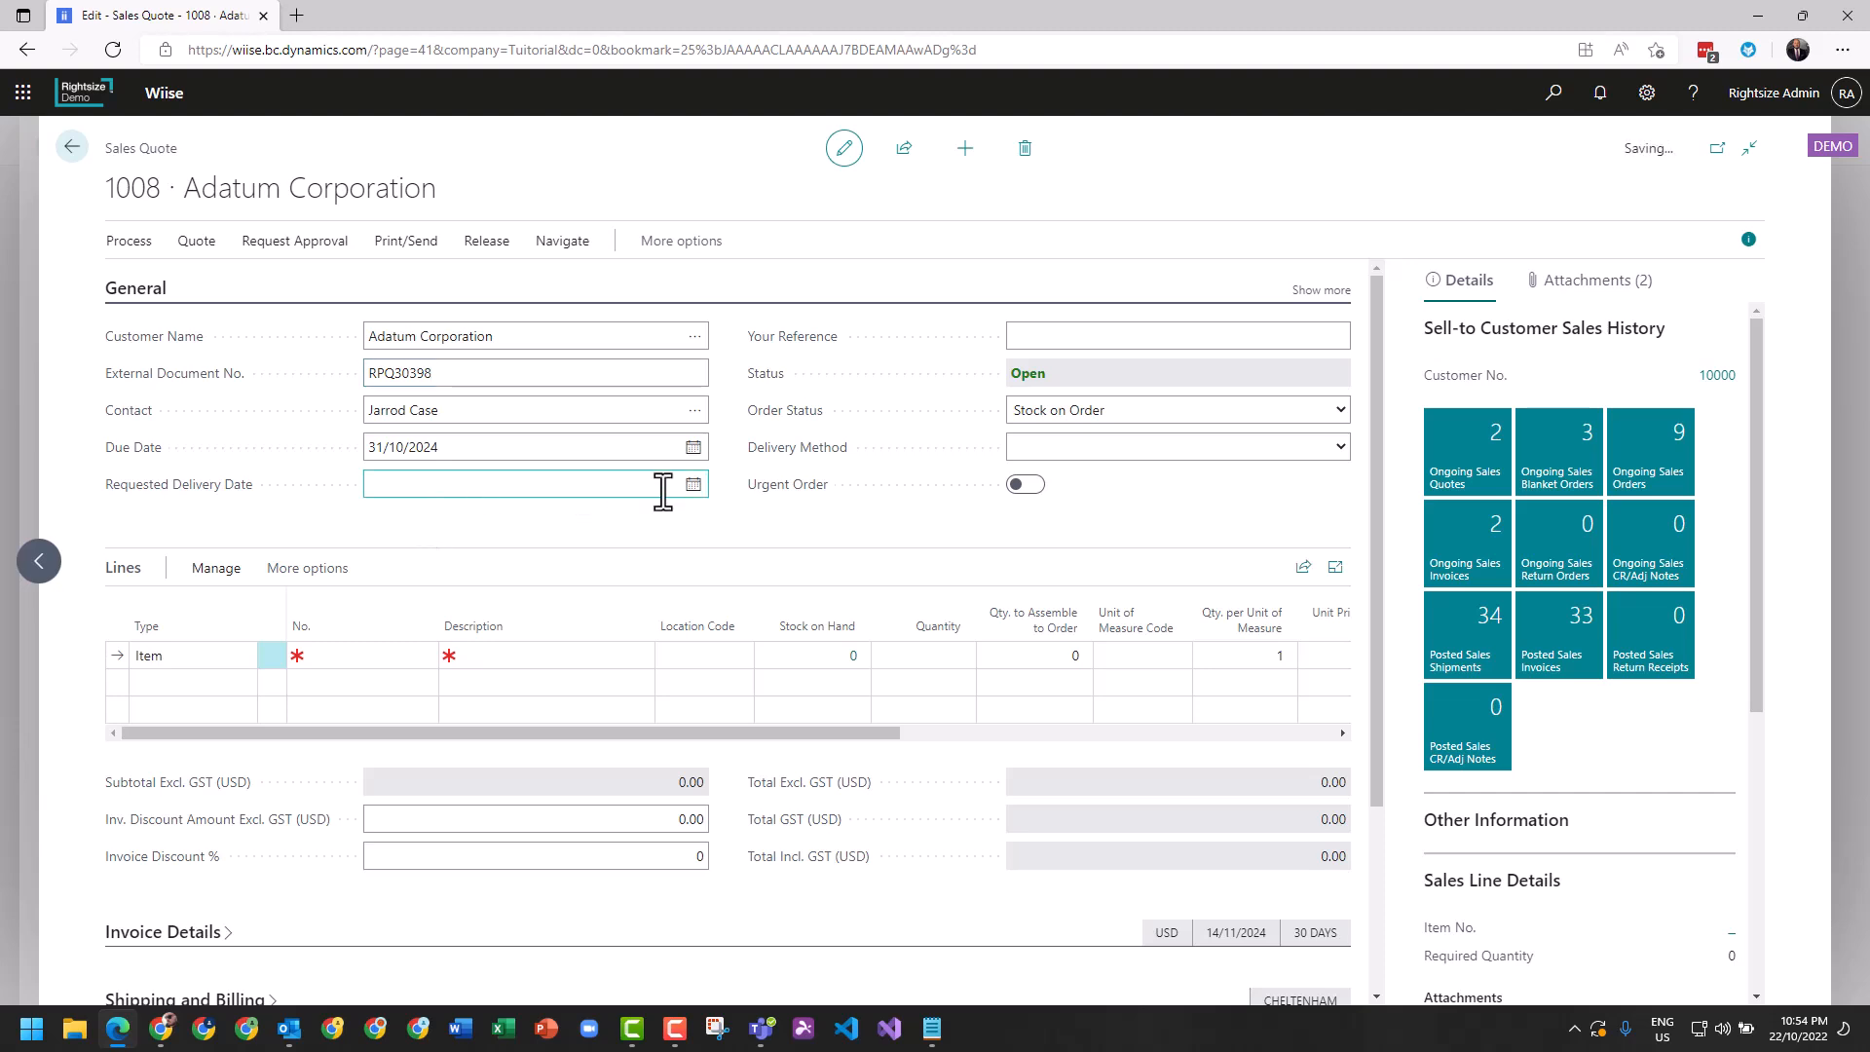
click(692, 484)
click(568, 517)
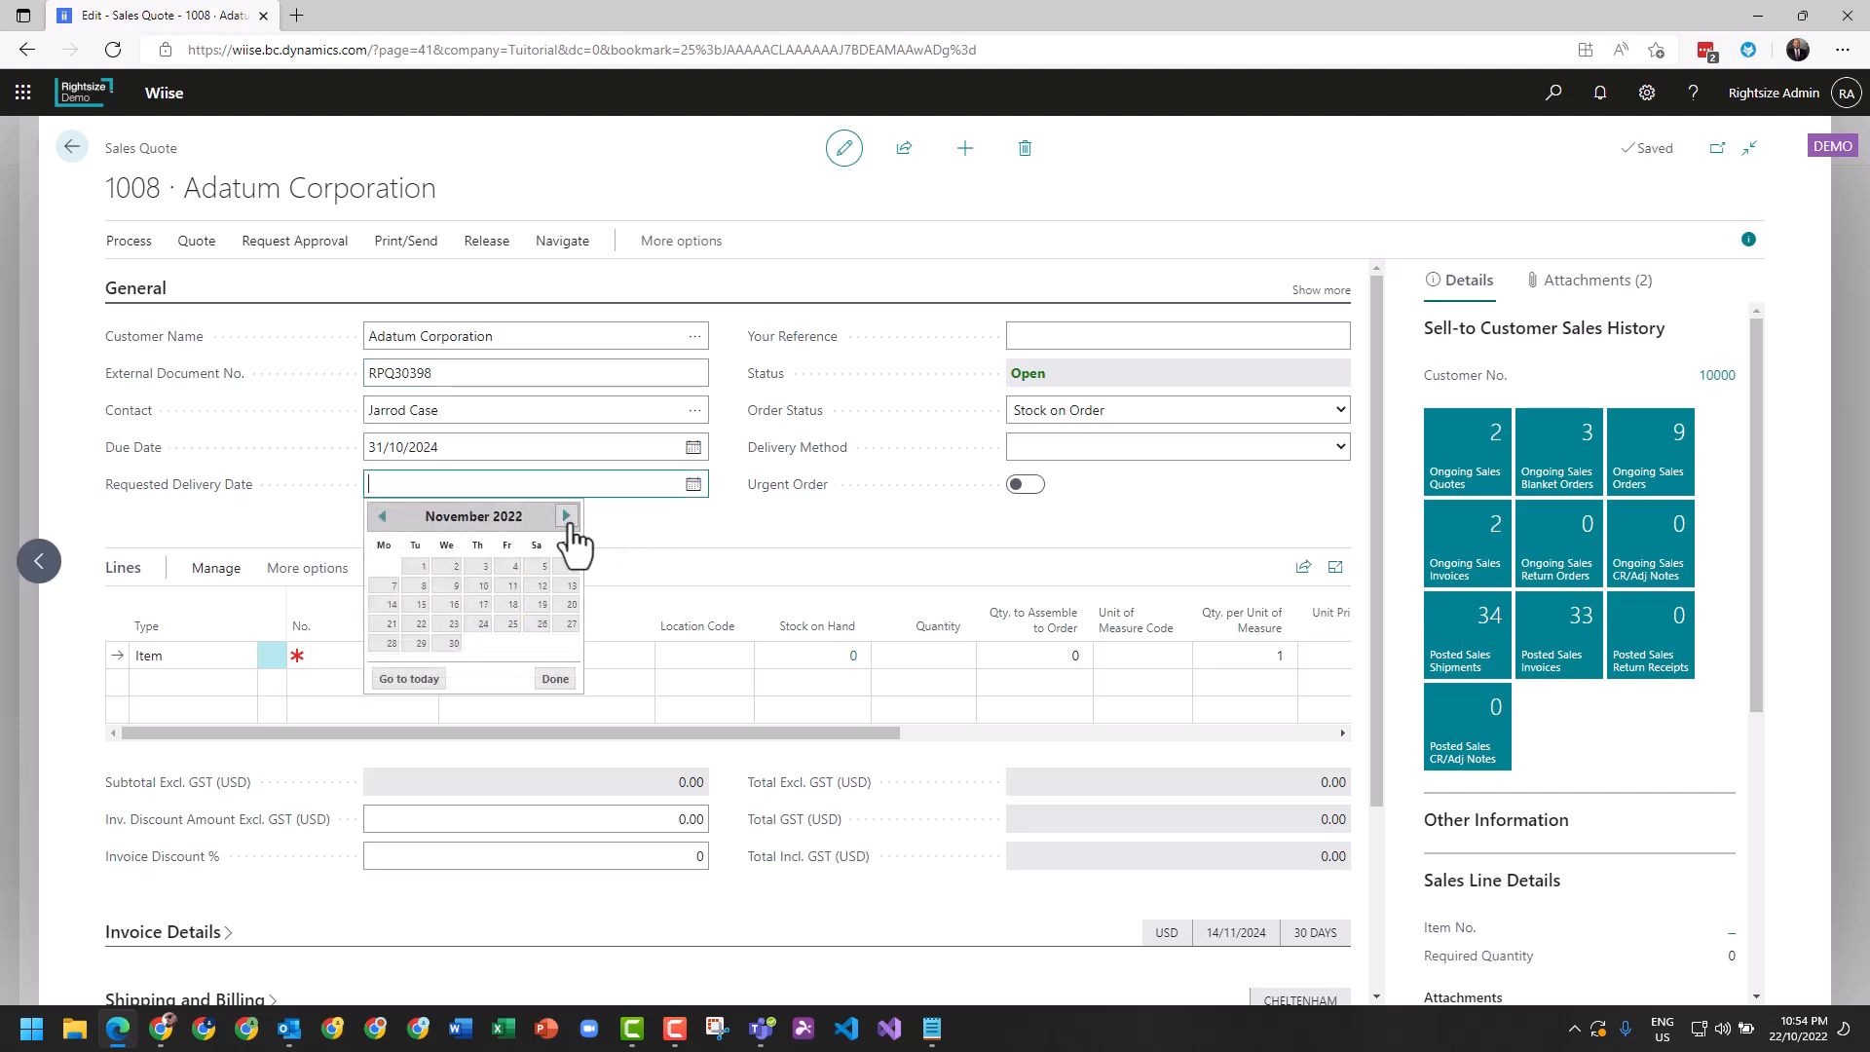
click(454, 608)
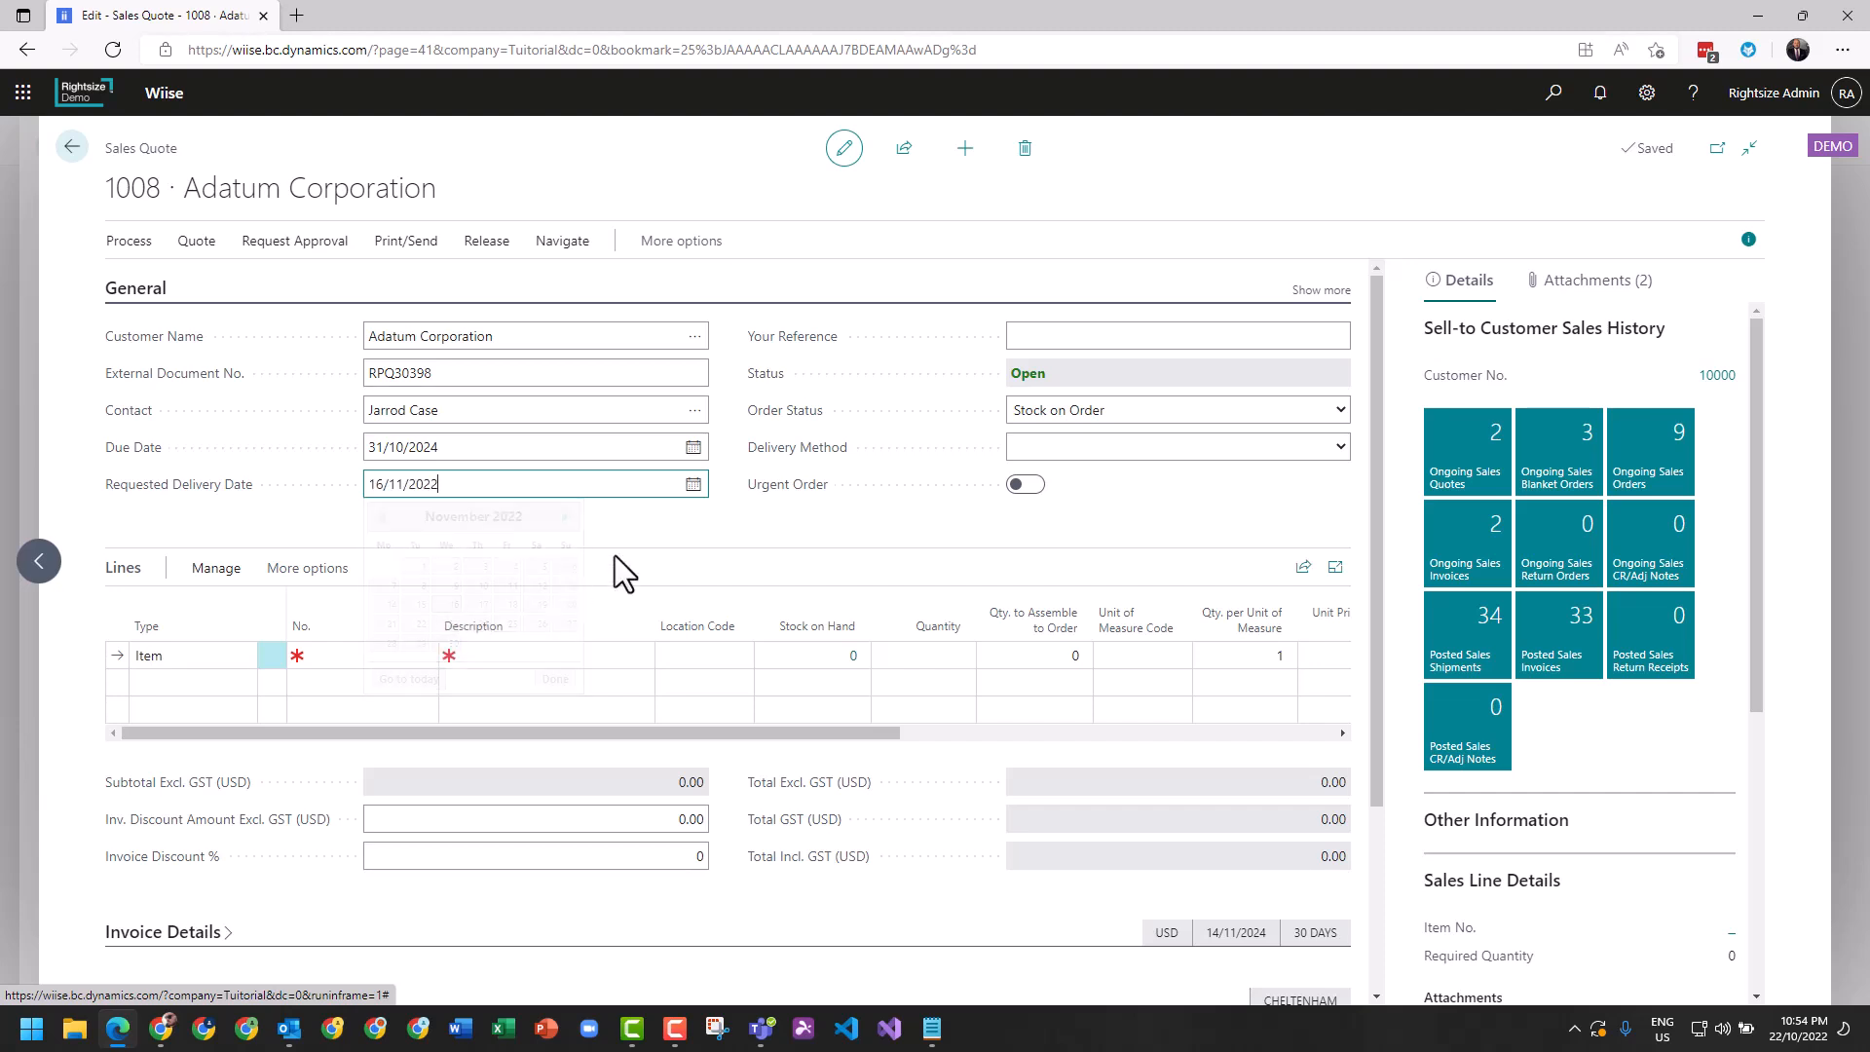
Add item 1920-S, ANTWERP Conference Table, to the first quote line with a quantity of 3.
click(394, 659)
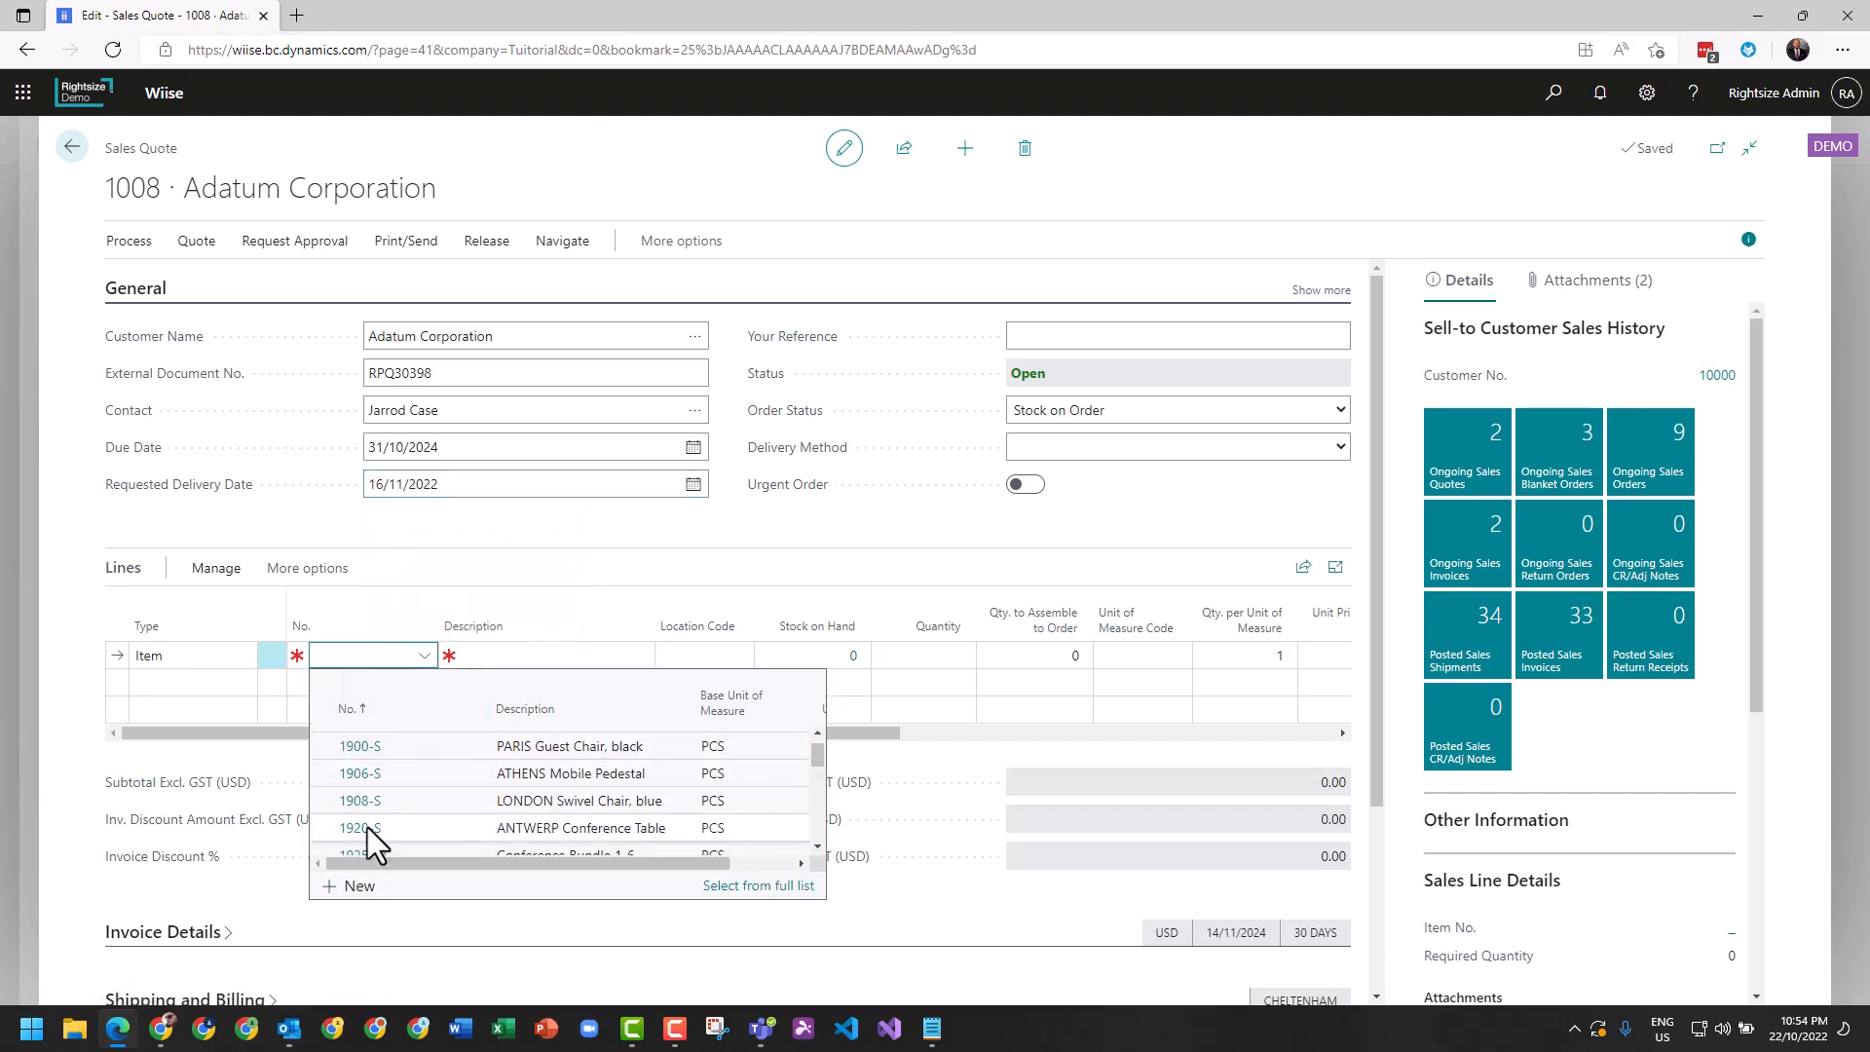
click(364, 827)
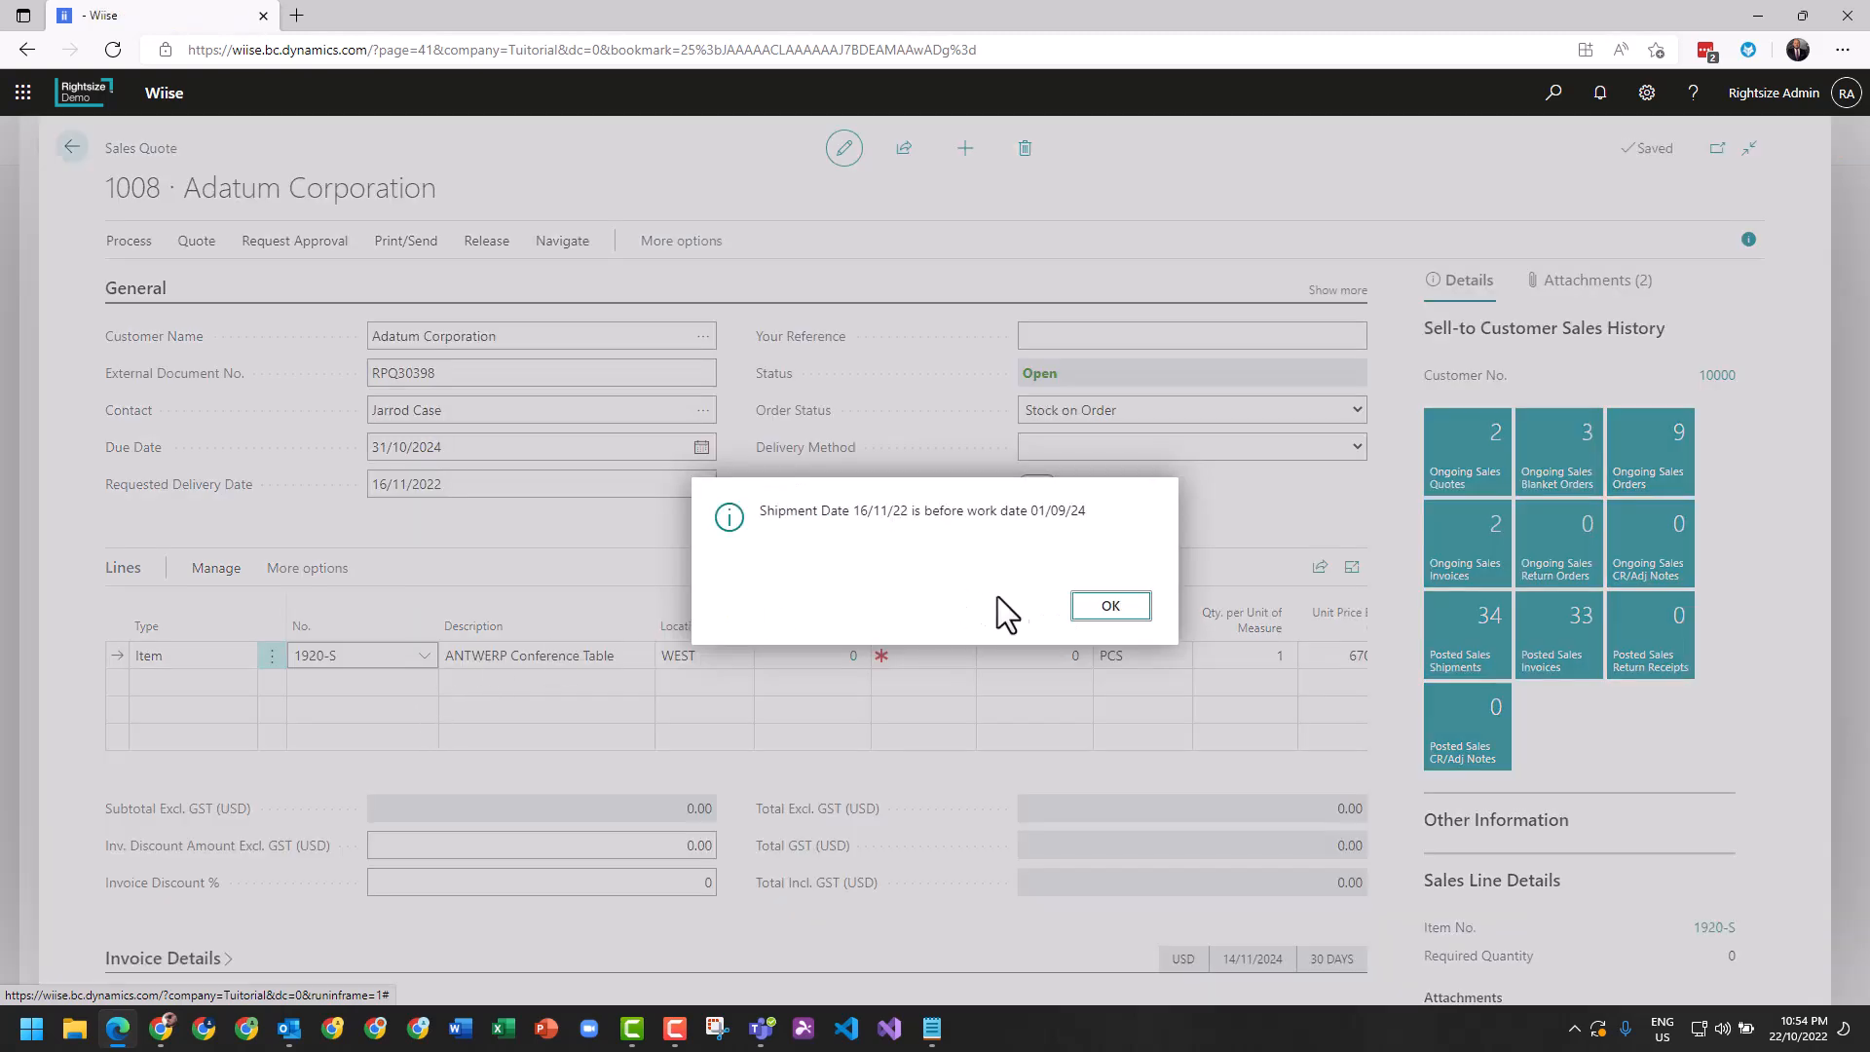
click(1109, 606)
click(907, 658)
text(3)
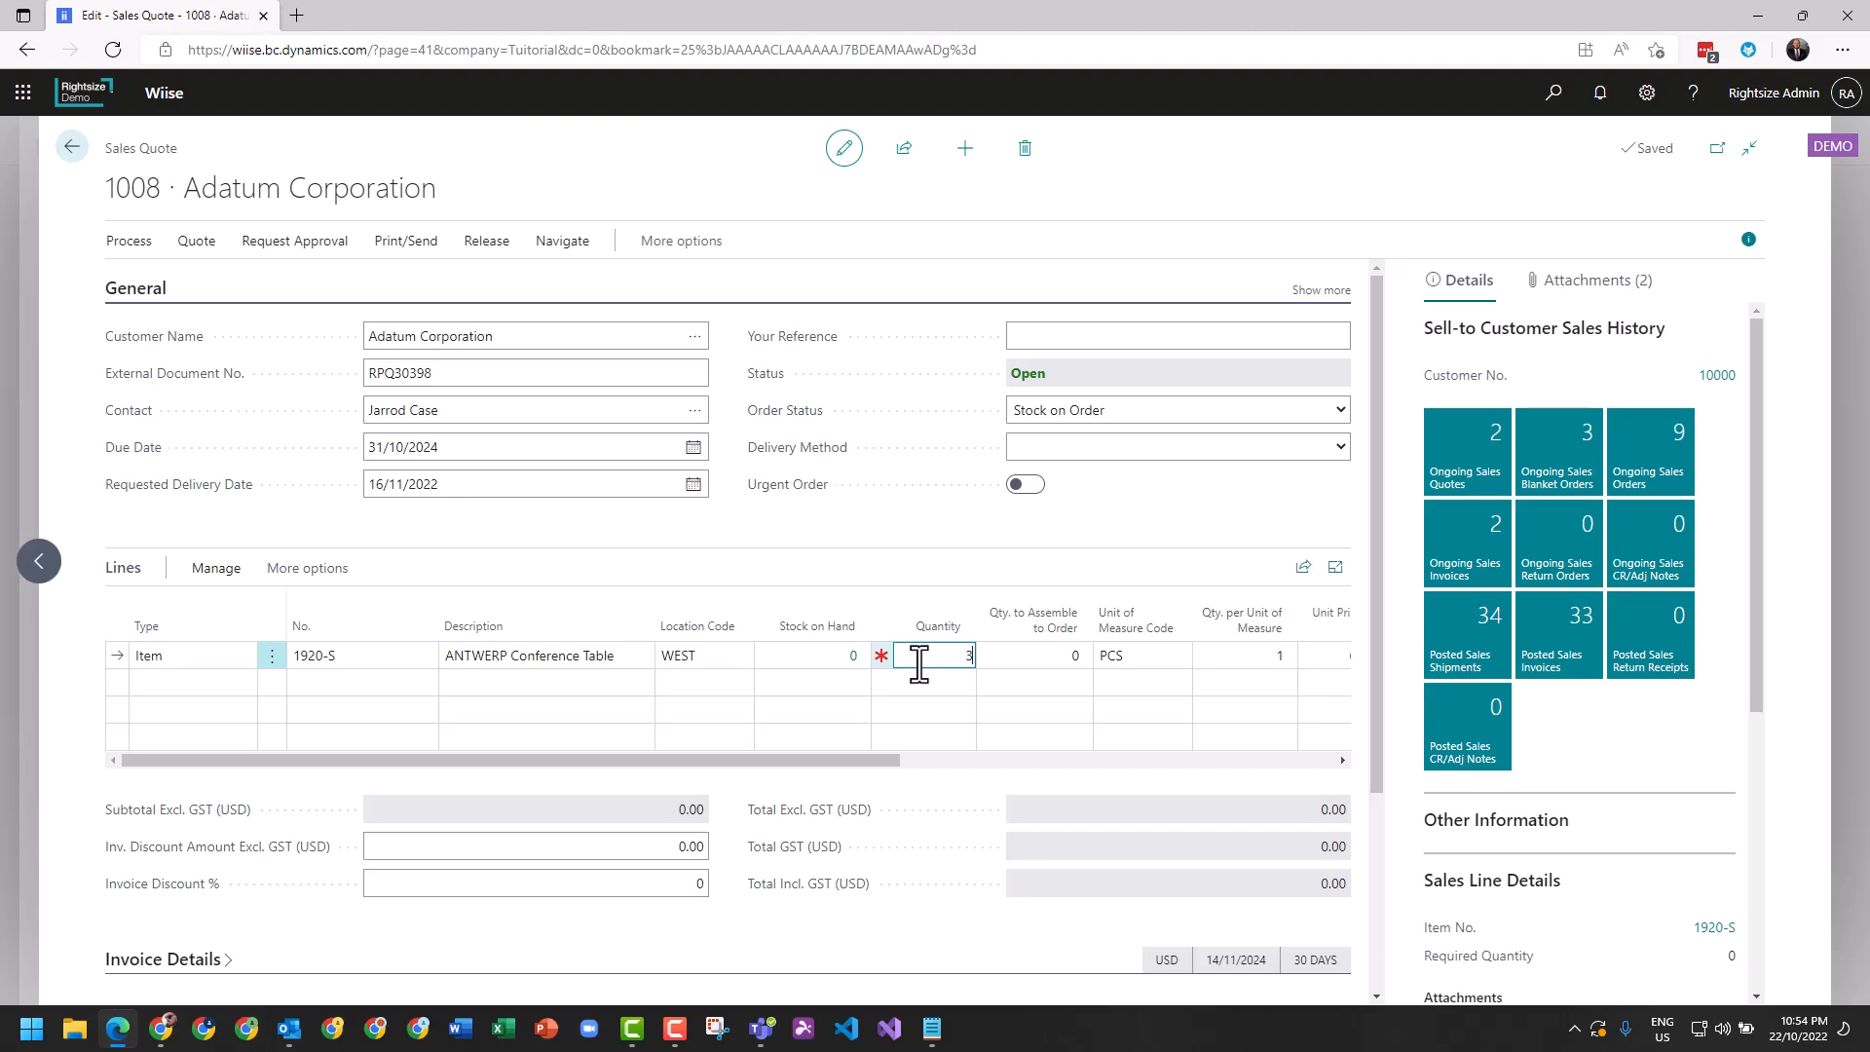
key(Tab)
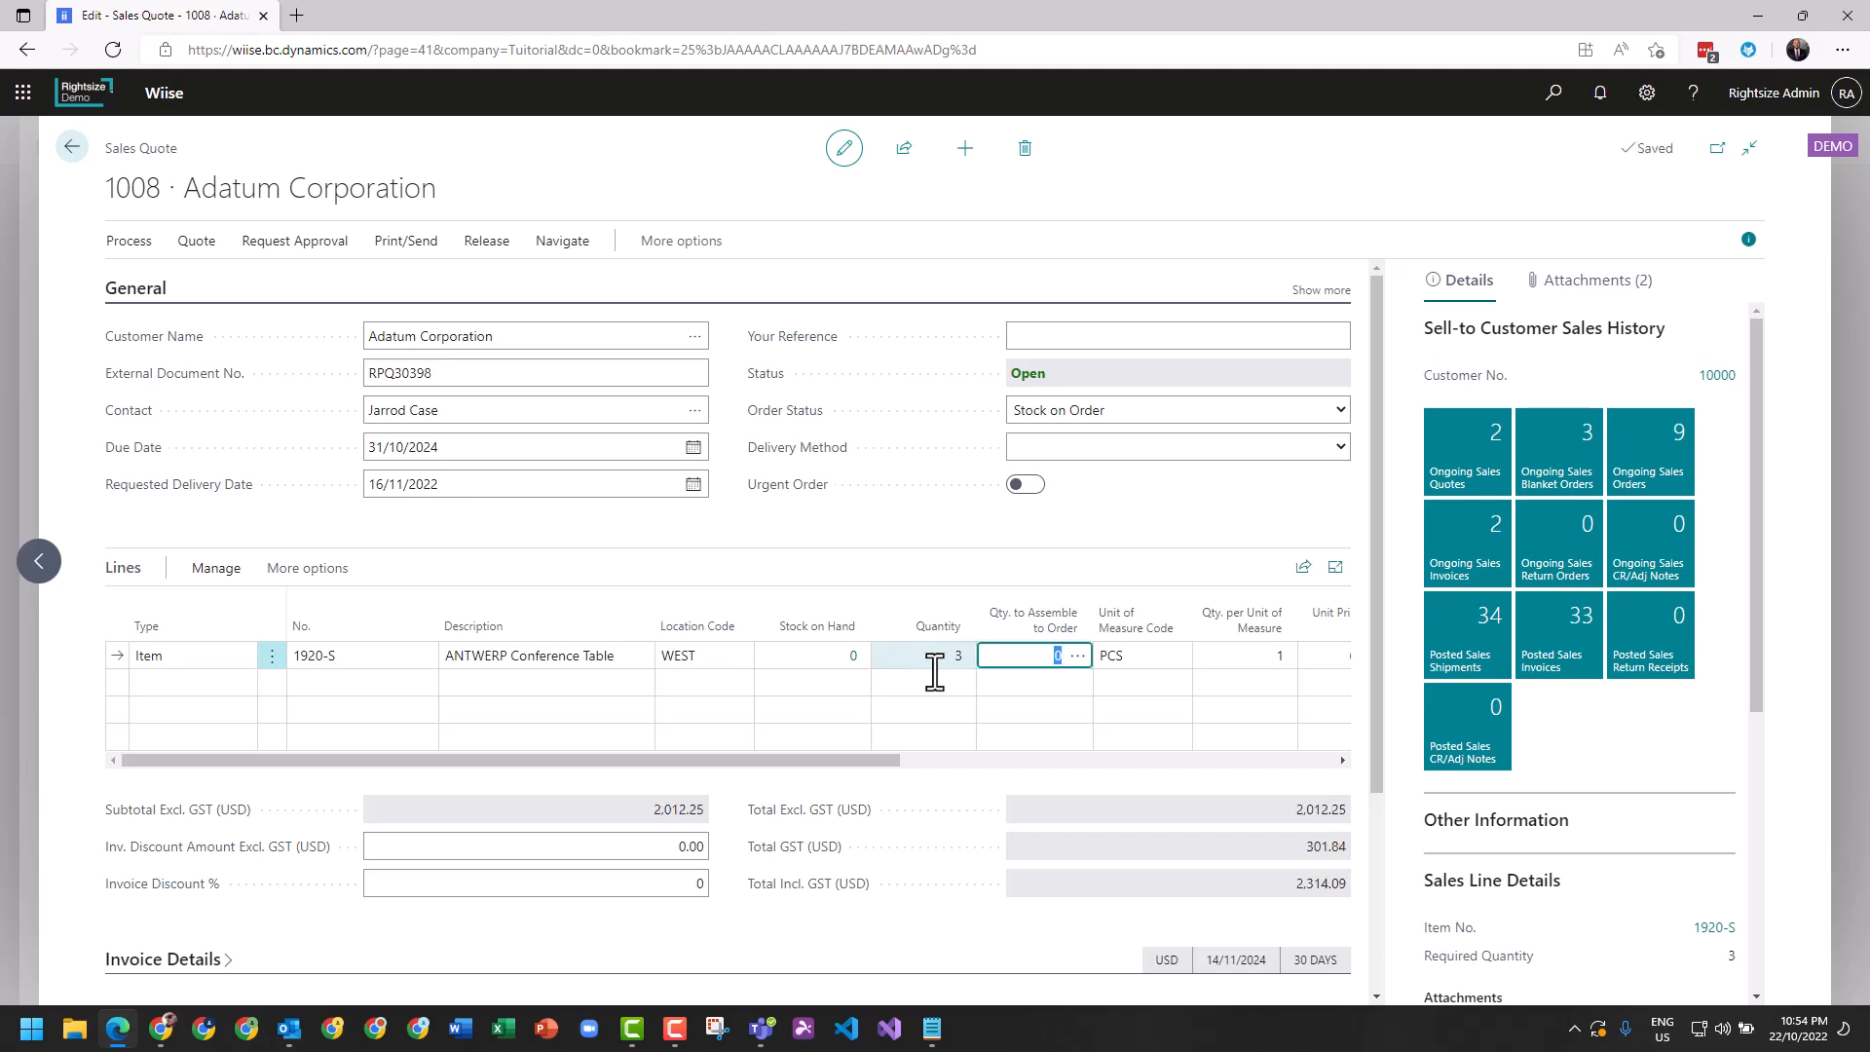
Change the quantity on the conference table line to 10.
click(926, 667)
text(10)
key(Tab)
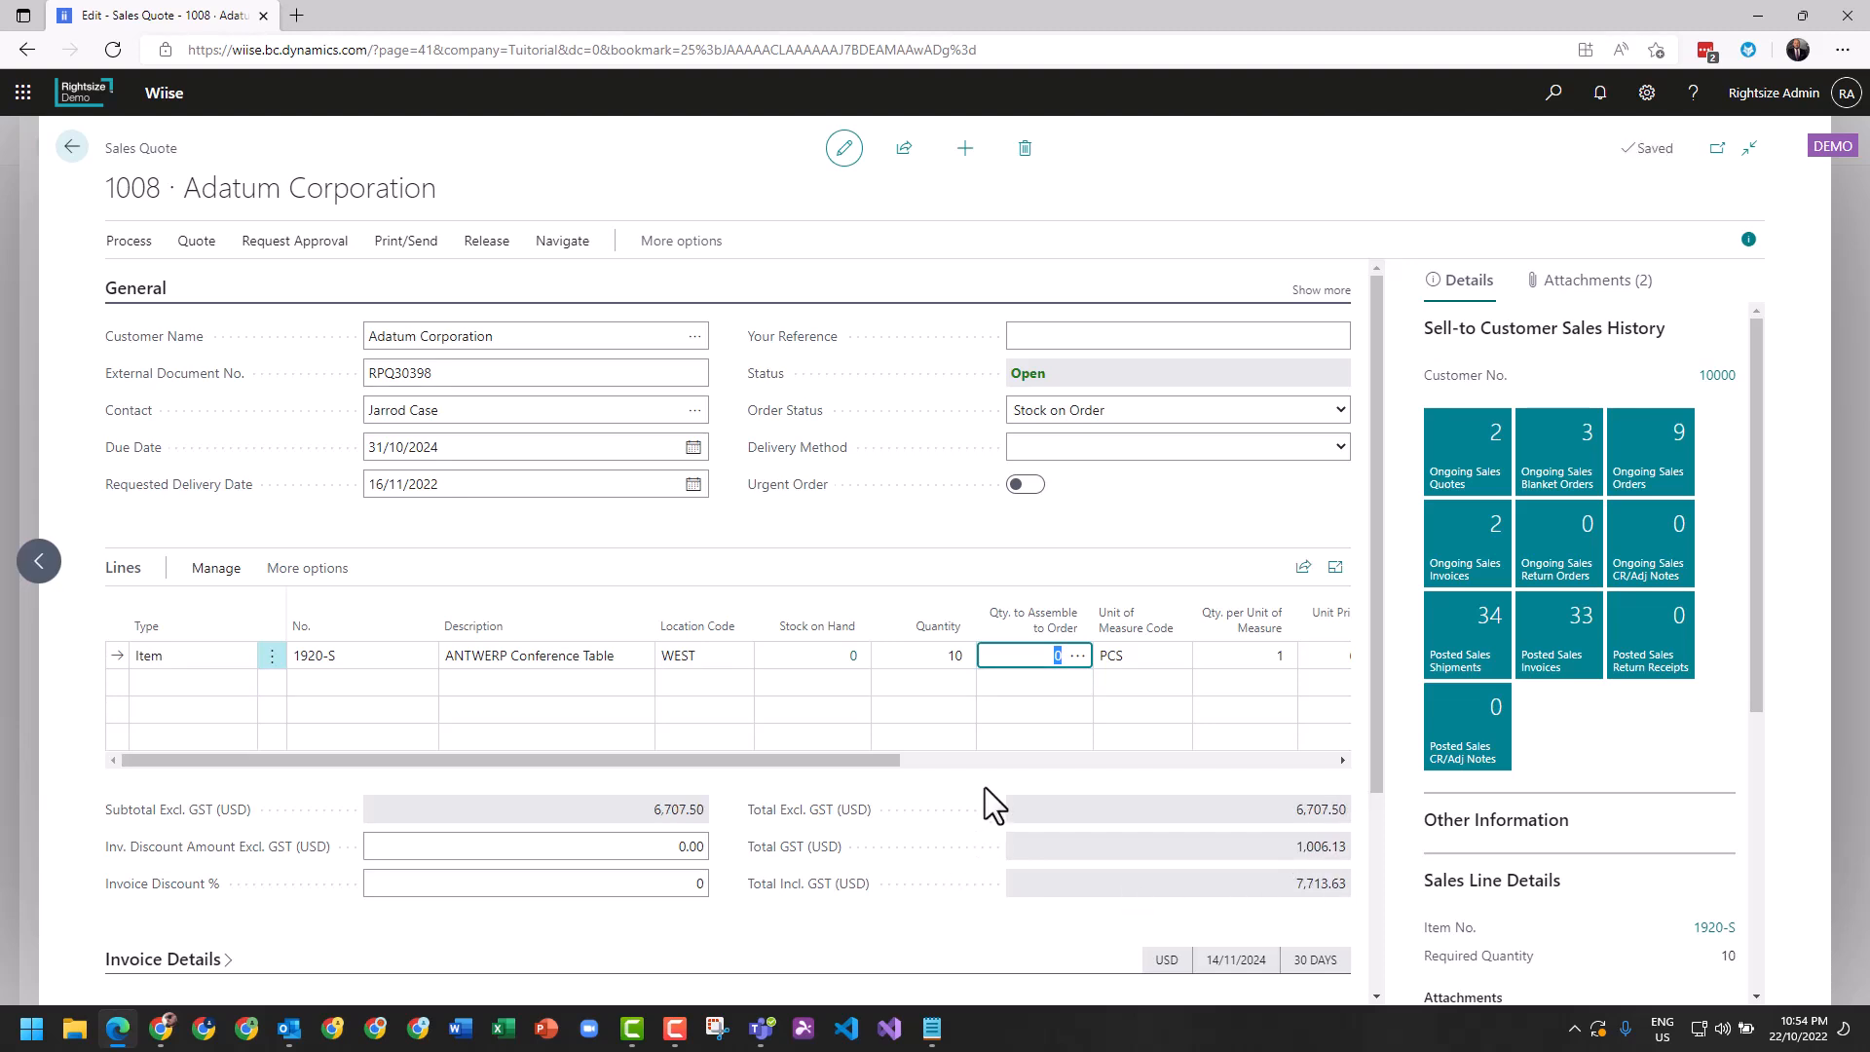
click(984, 787)
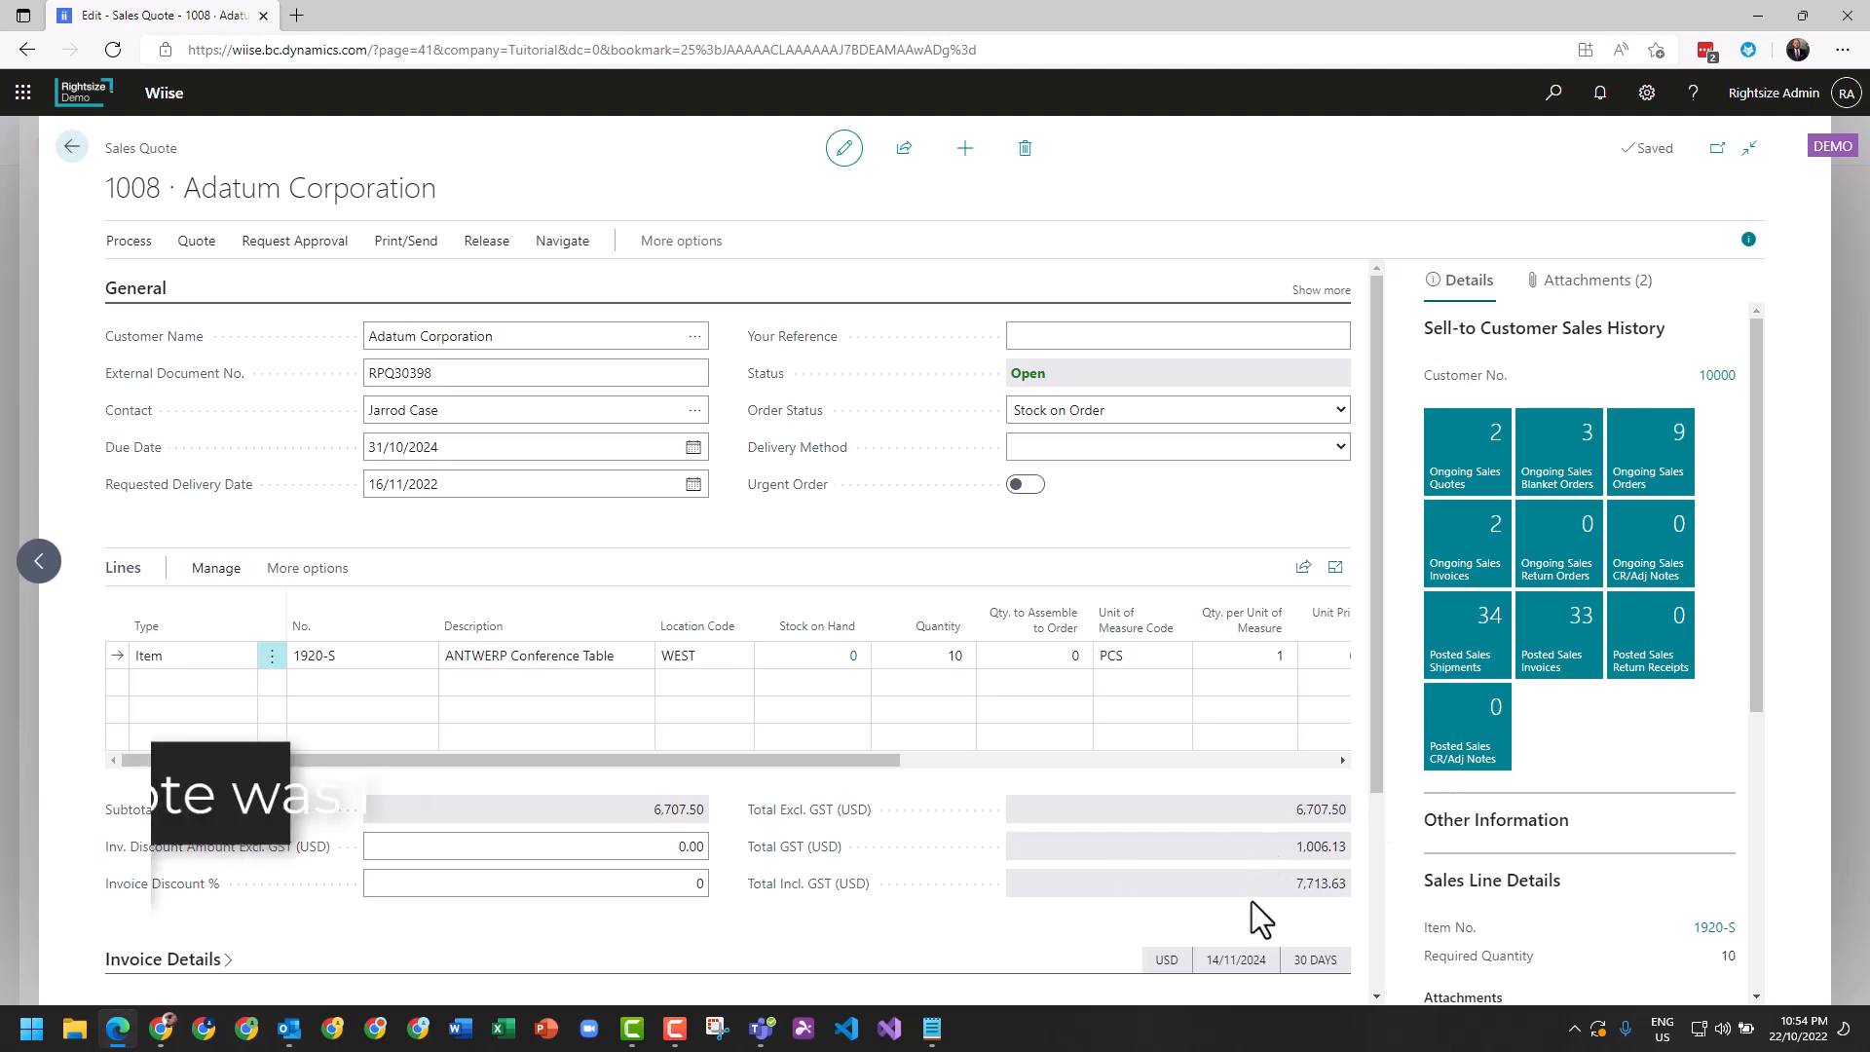
Clear the location code on the conference table line and acknowledge the shipment date message.
click(714, 654)
key(BackSpace)
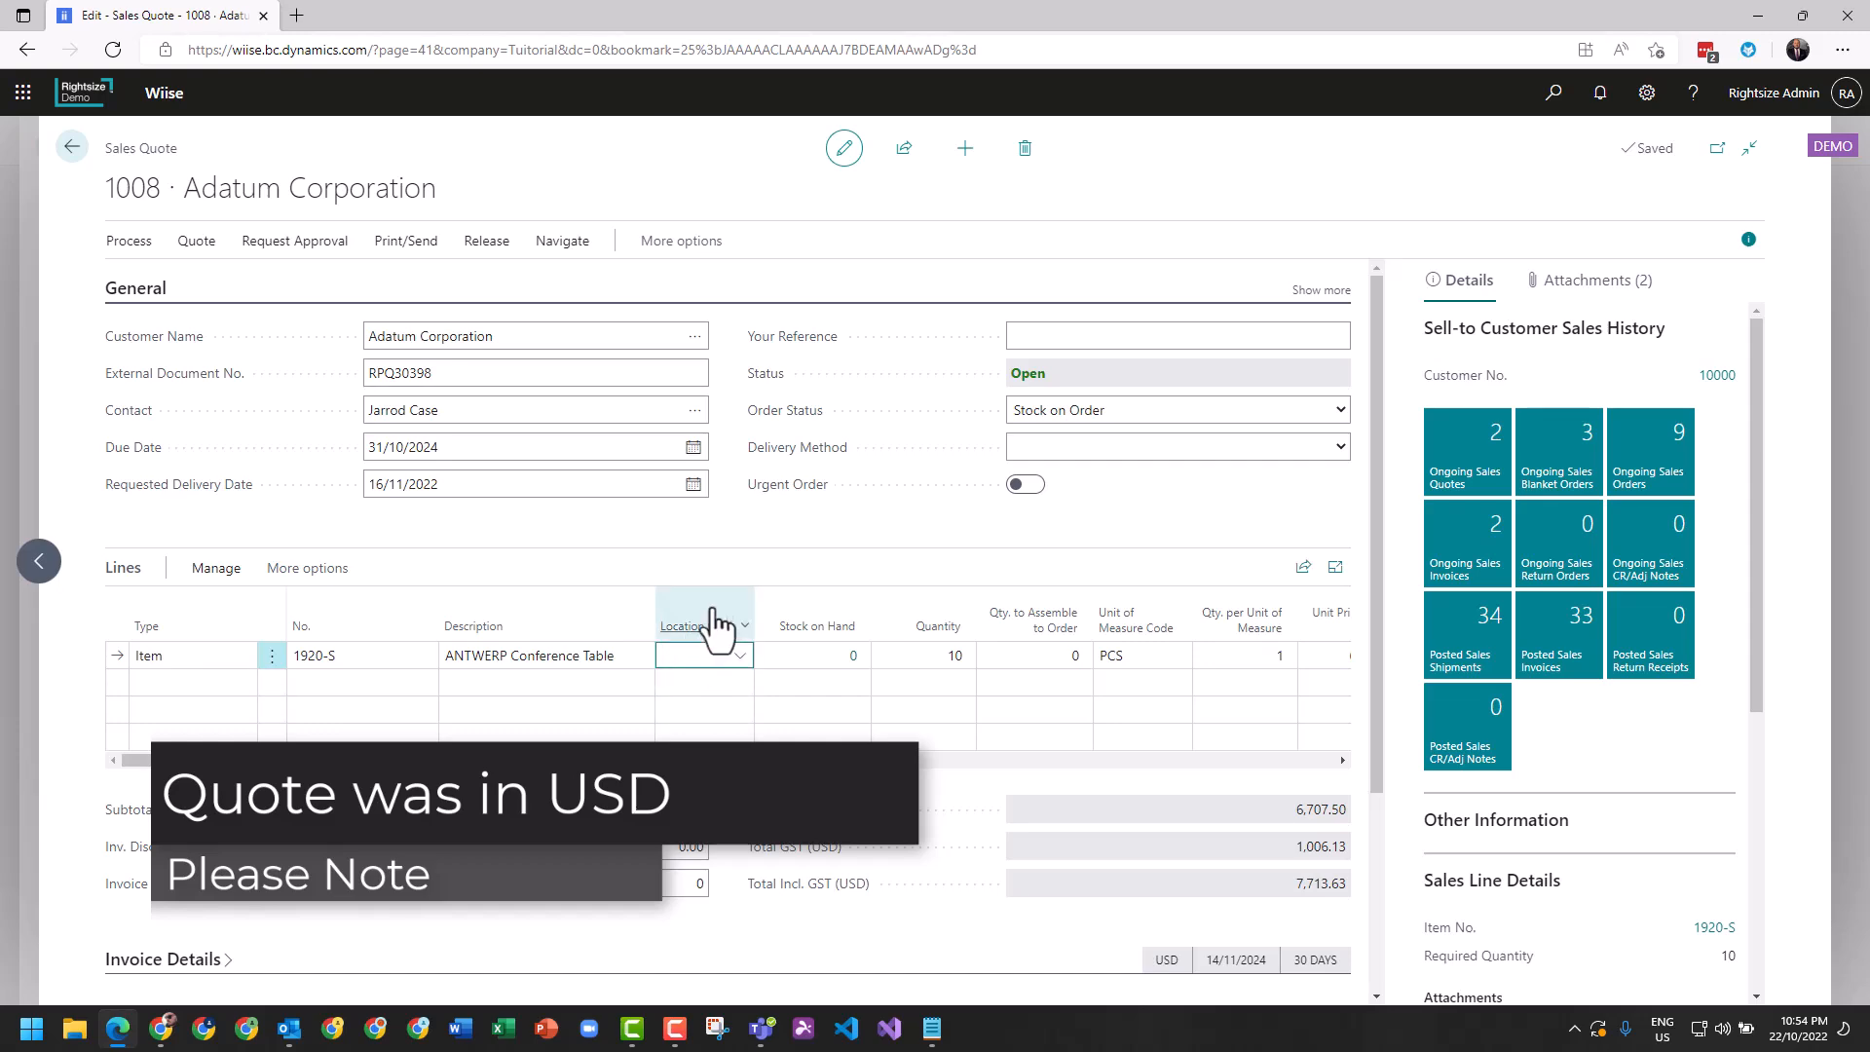
click(726, 539)
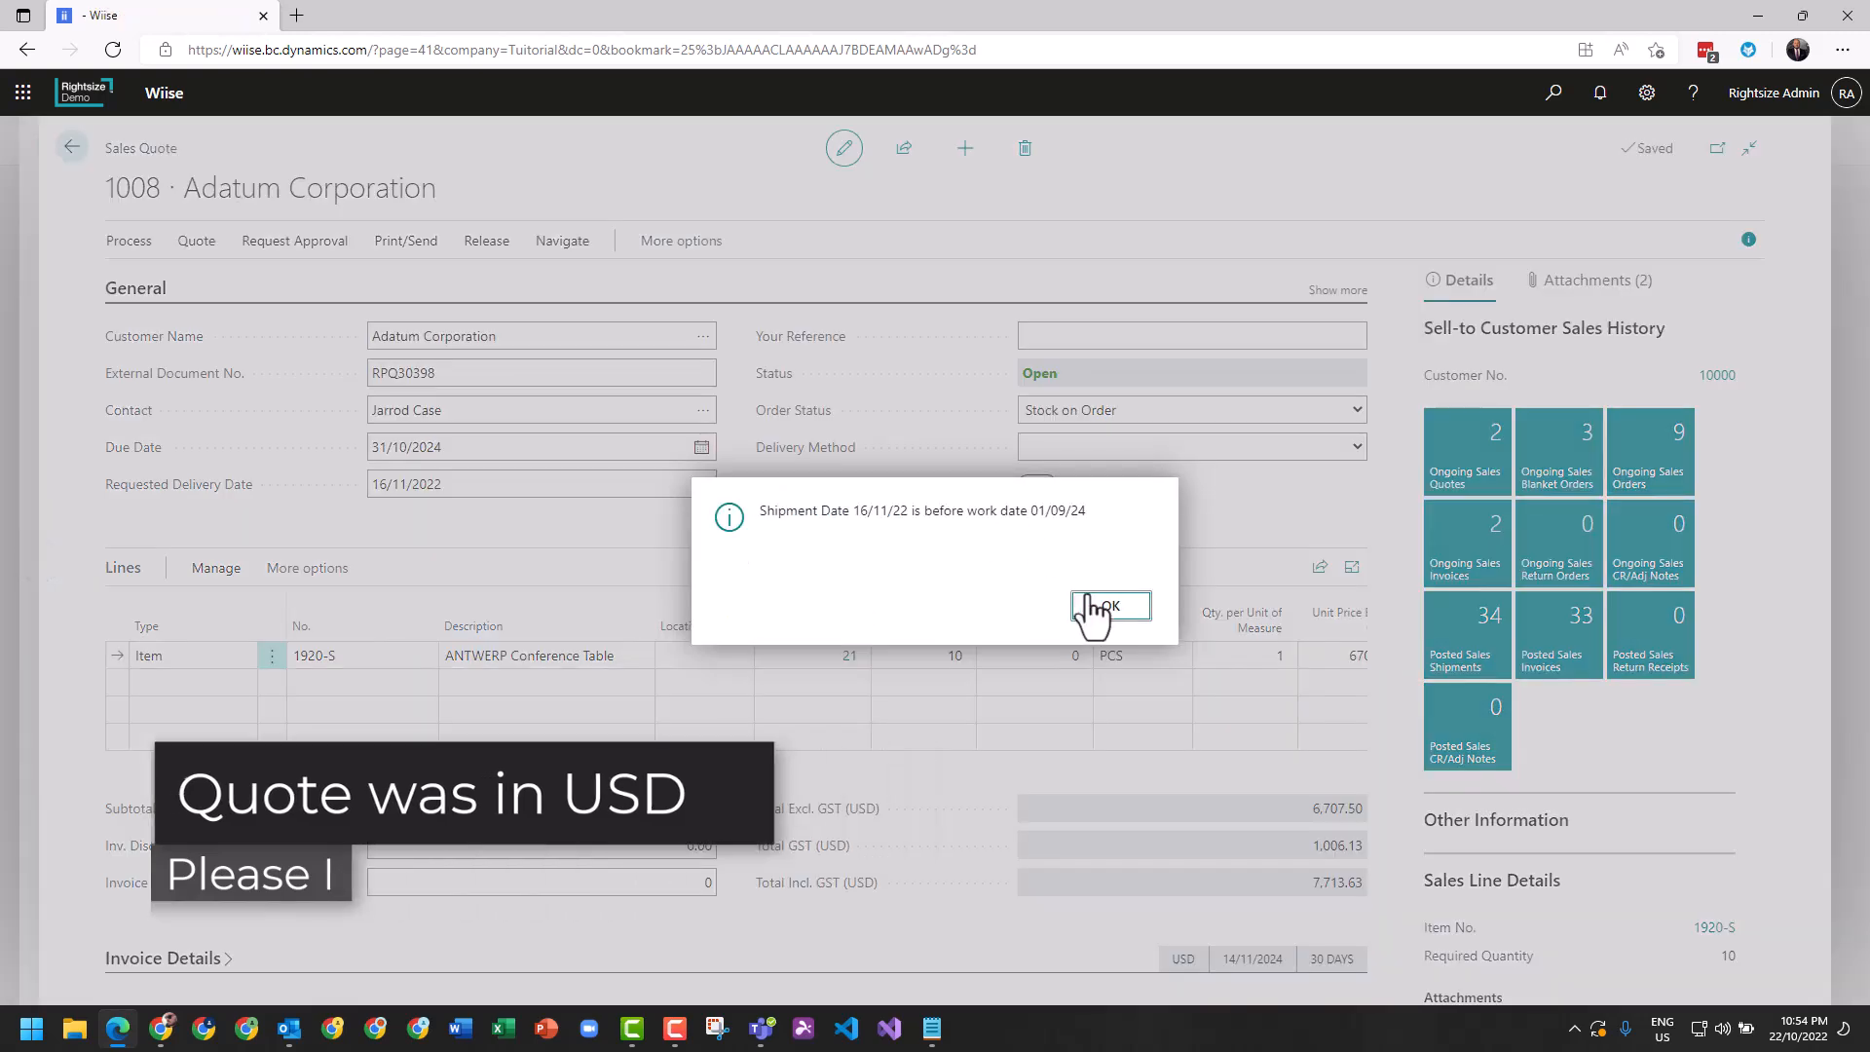
click(1088, 608)
drag(832, 766, 623, 770)
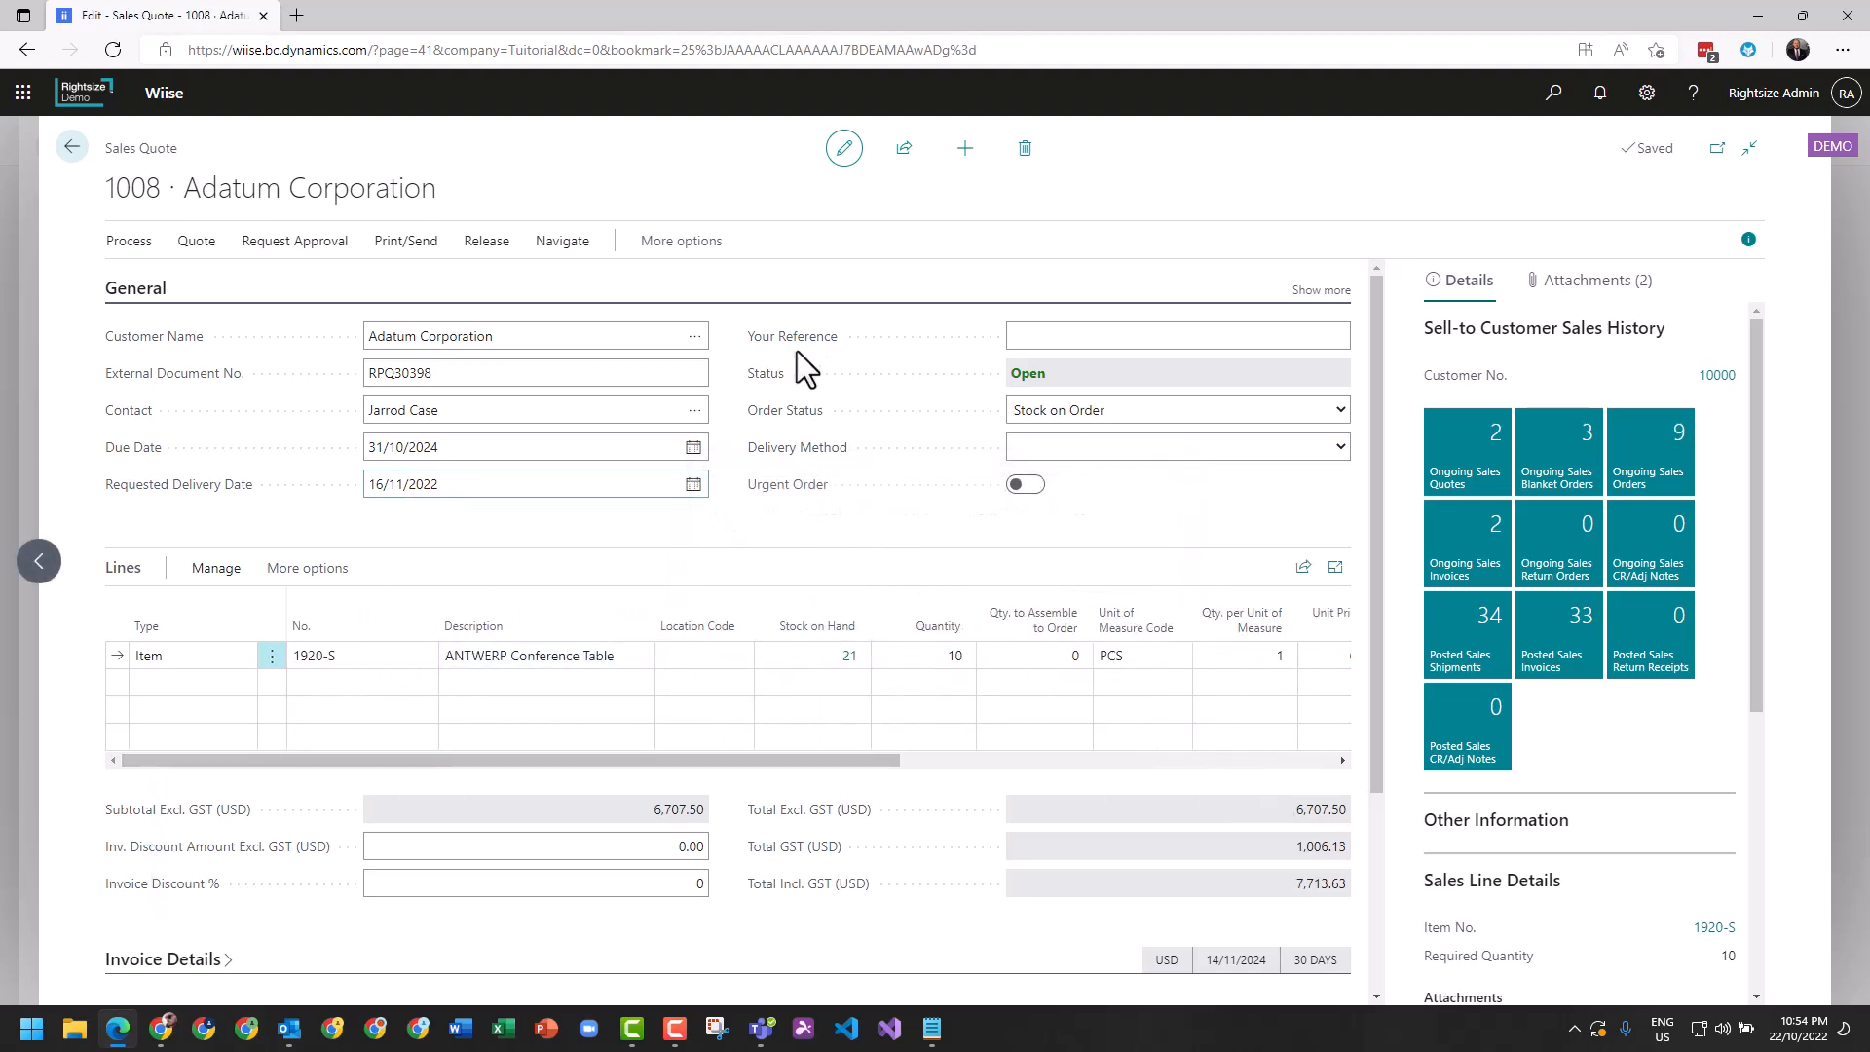
click(1082, 340)
click(455, 373)
click(511, 527)
Return to the opportunity card and update the opportunity to the Presentation stage, keeping the proposed sales value and dates.
click(75, 156)
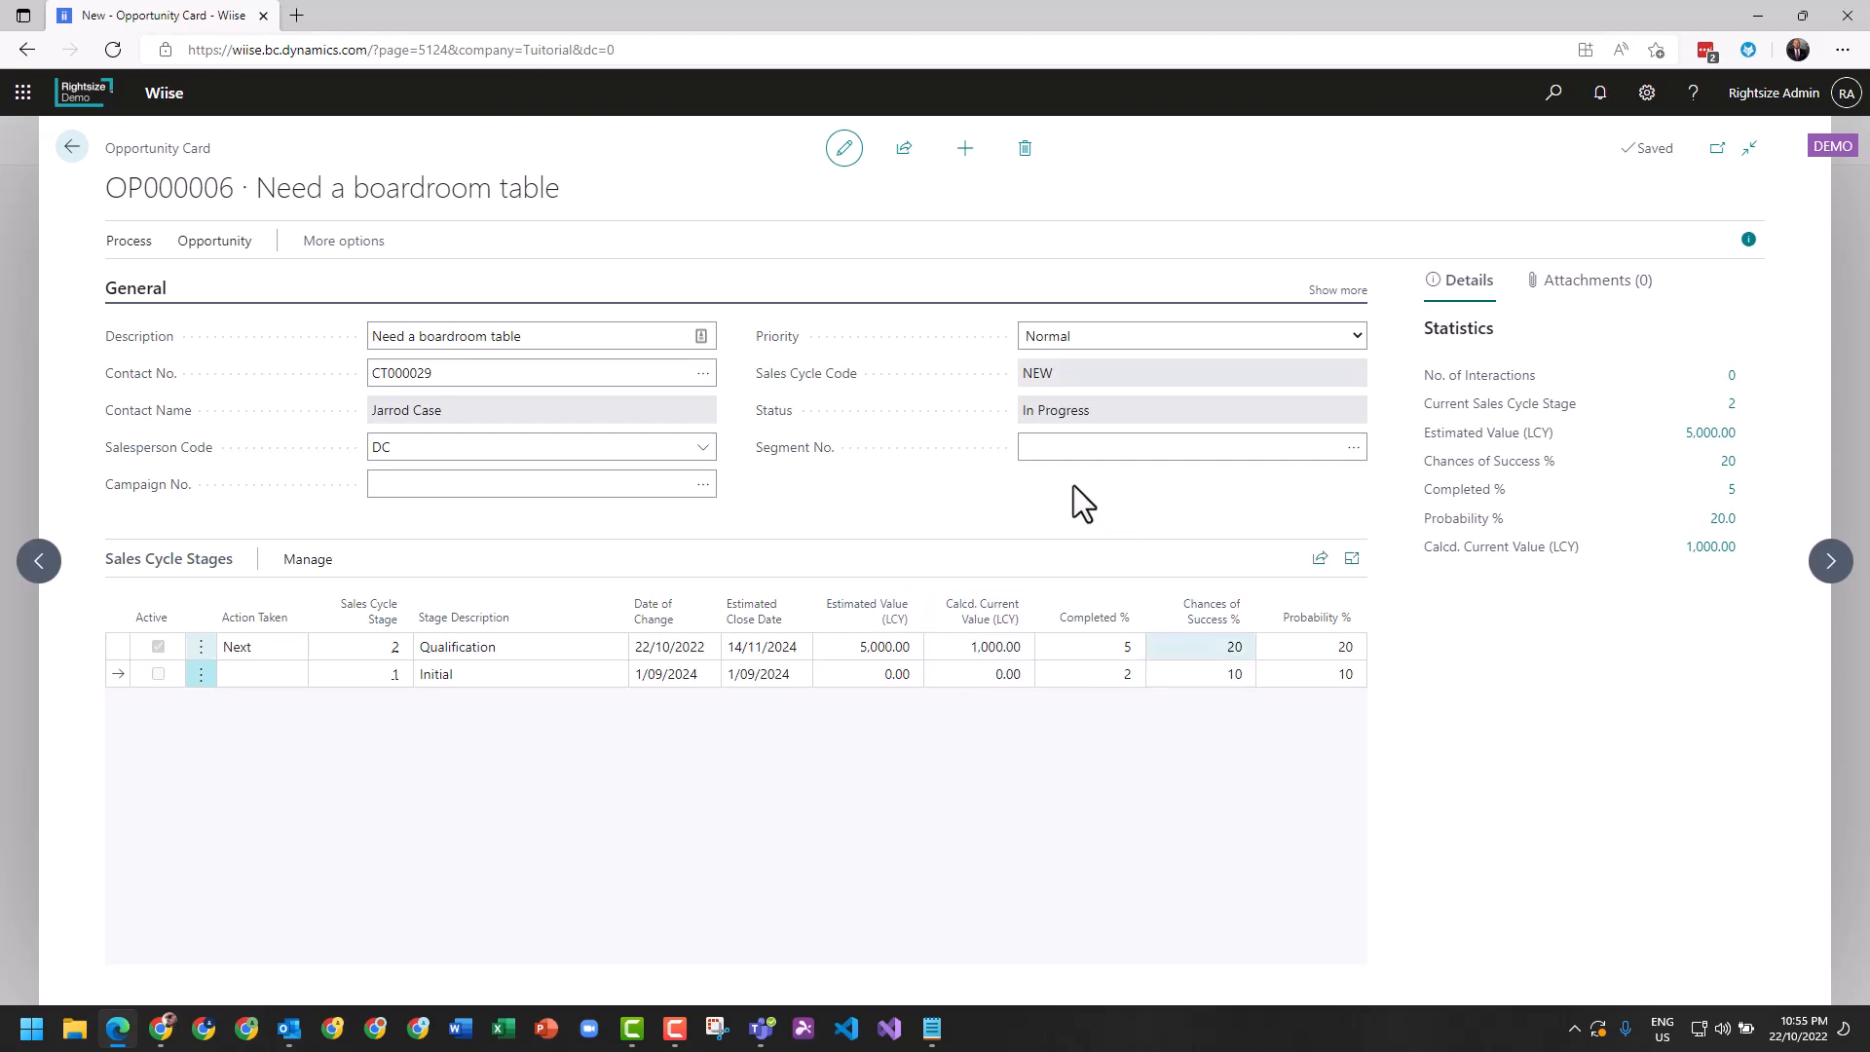
click(130, 243)
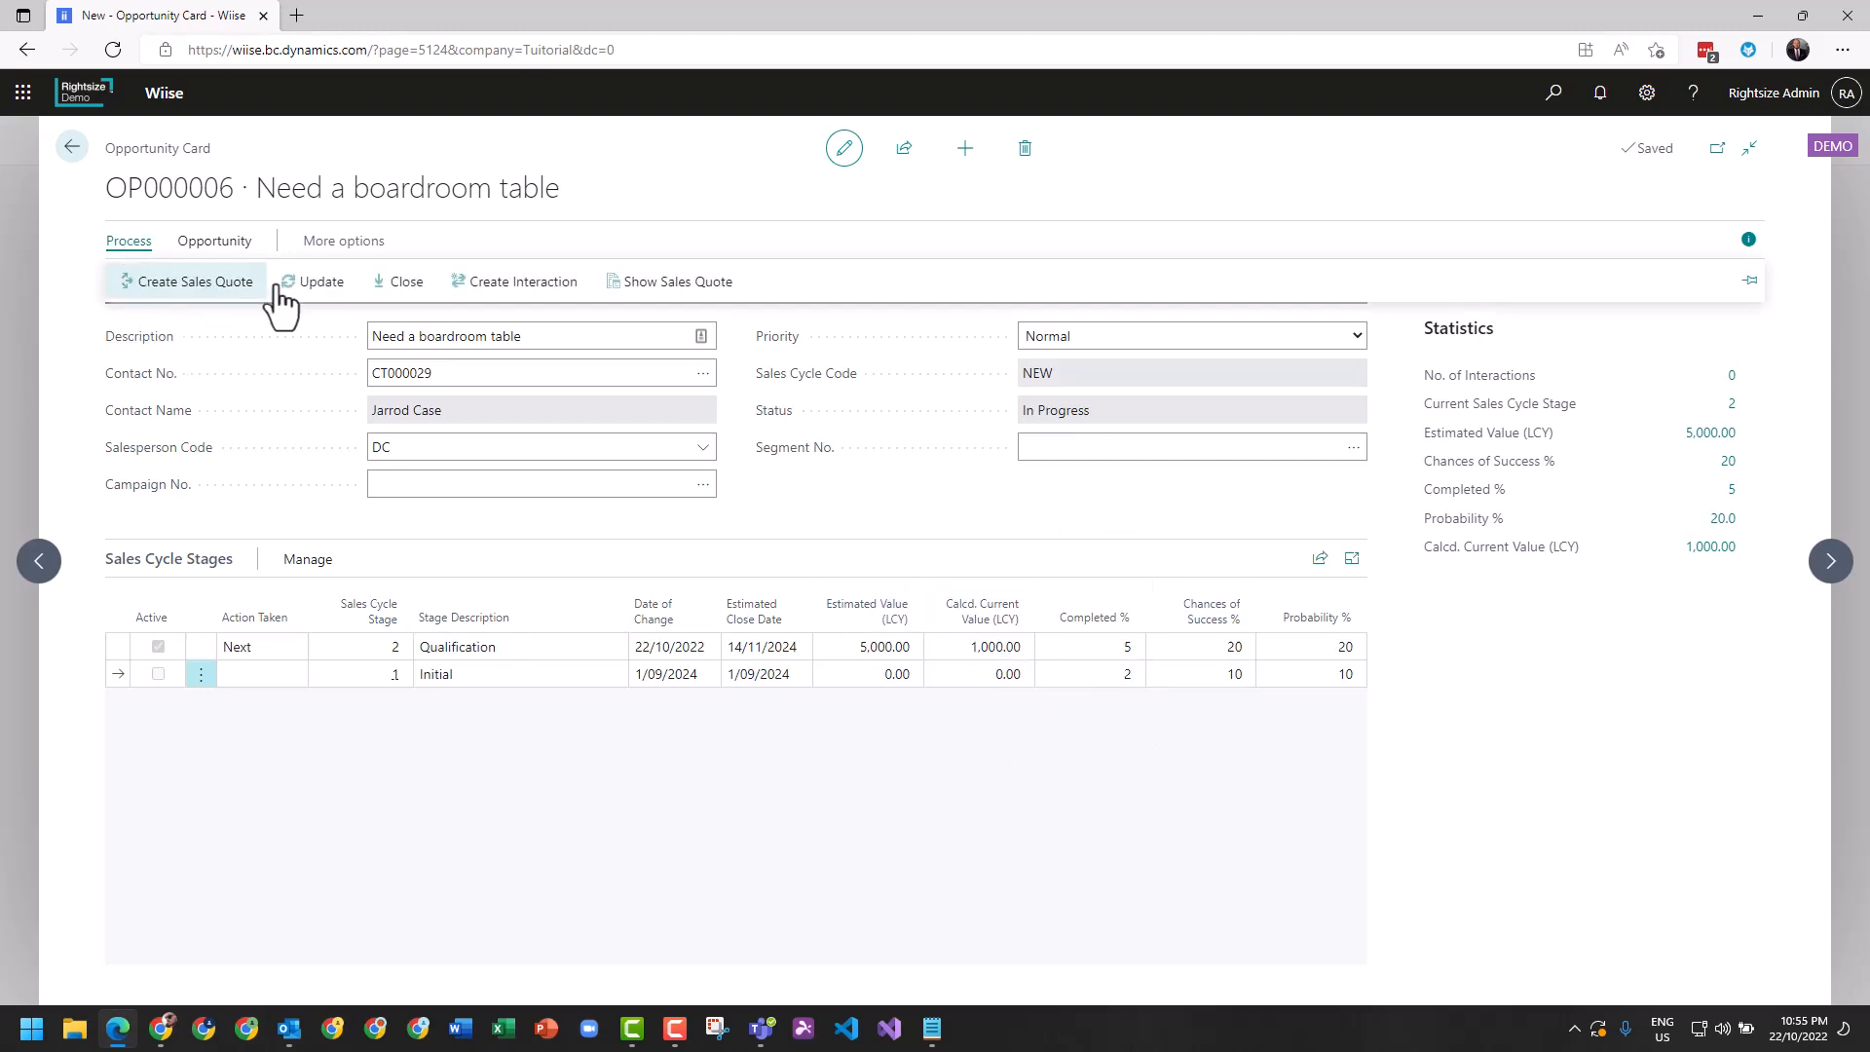
click(313, 283)
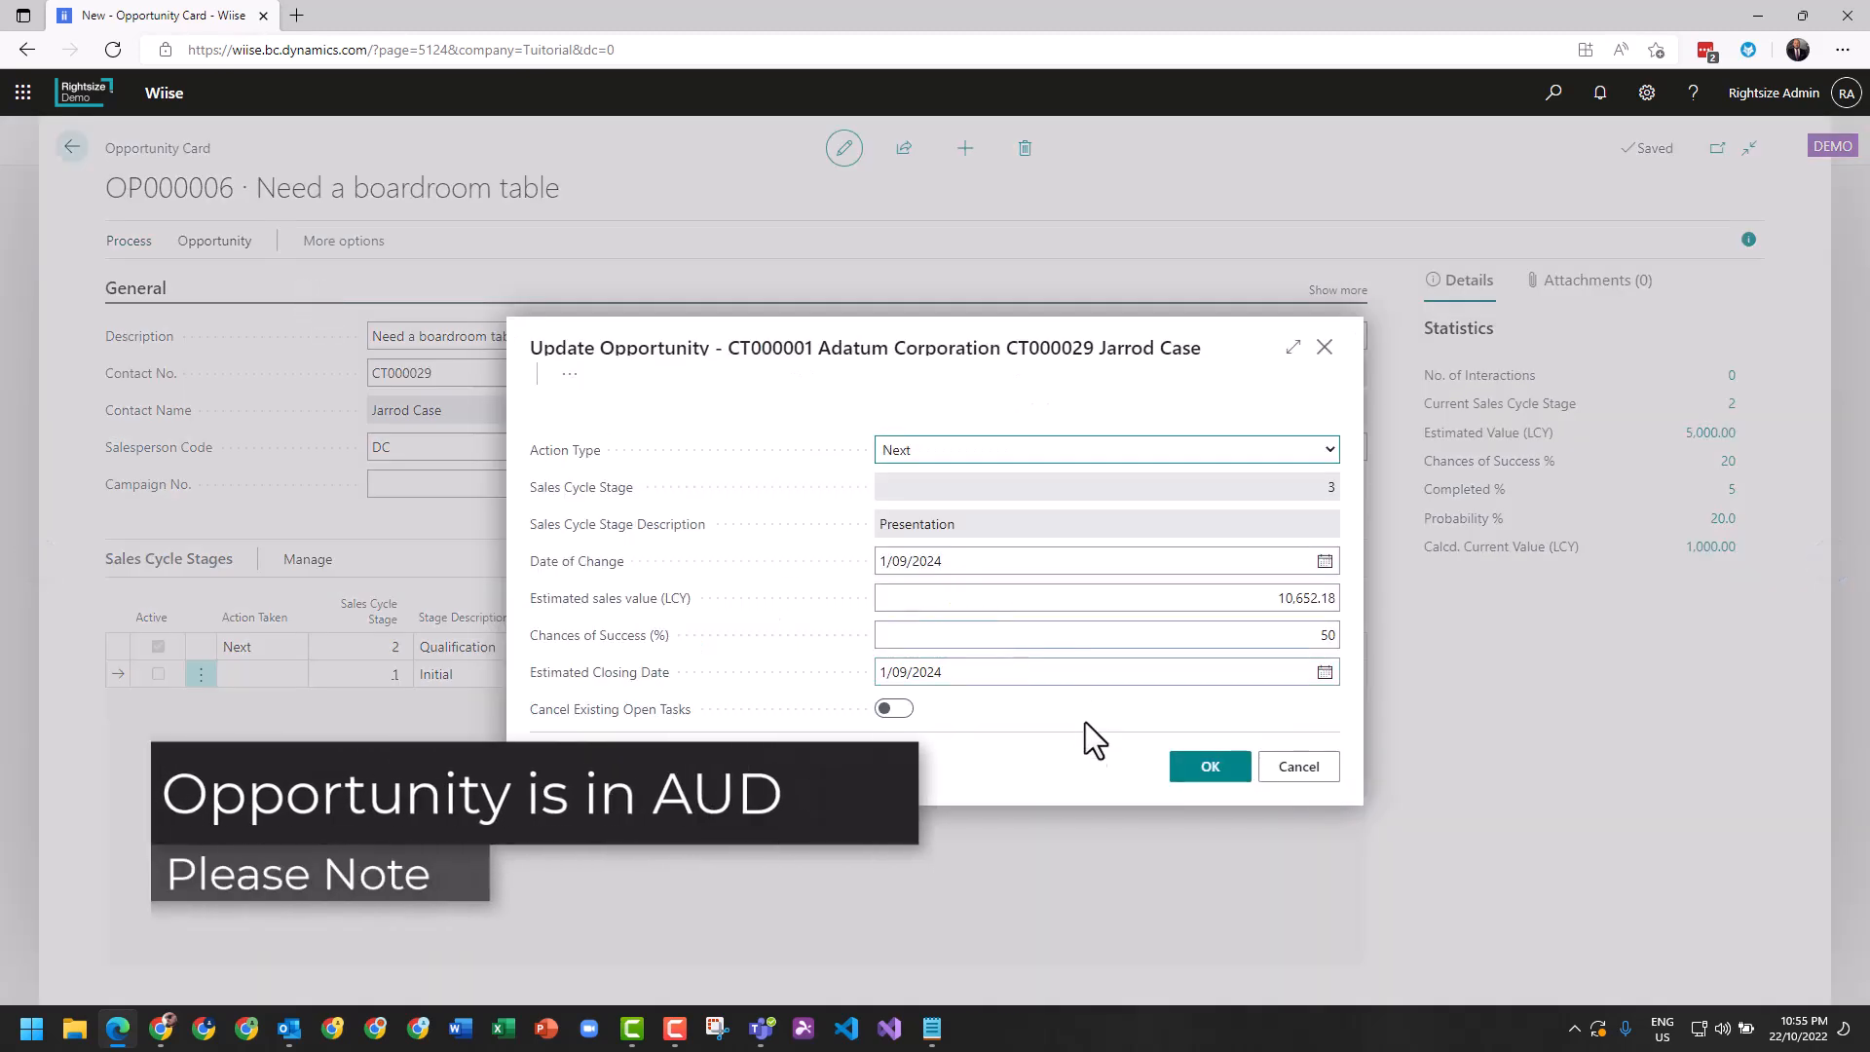
click(1174, 598)
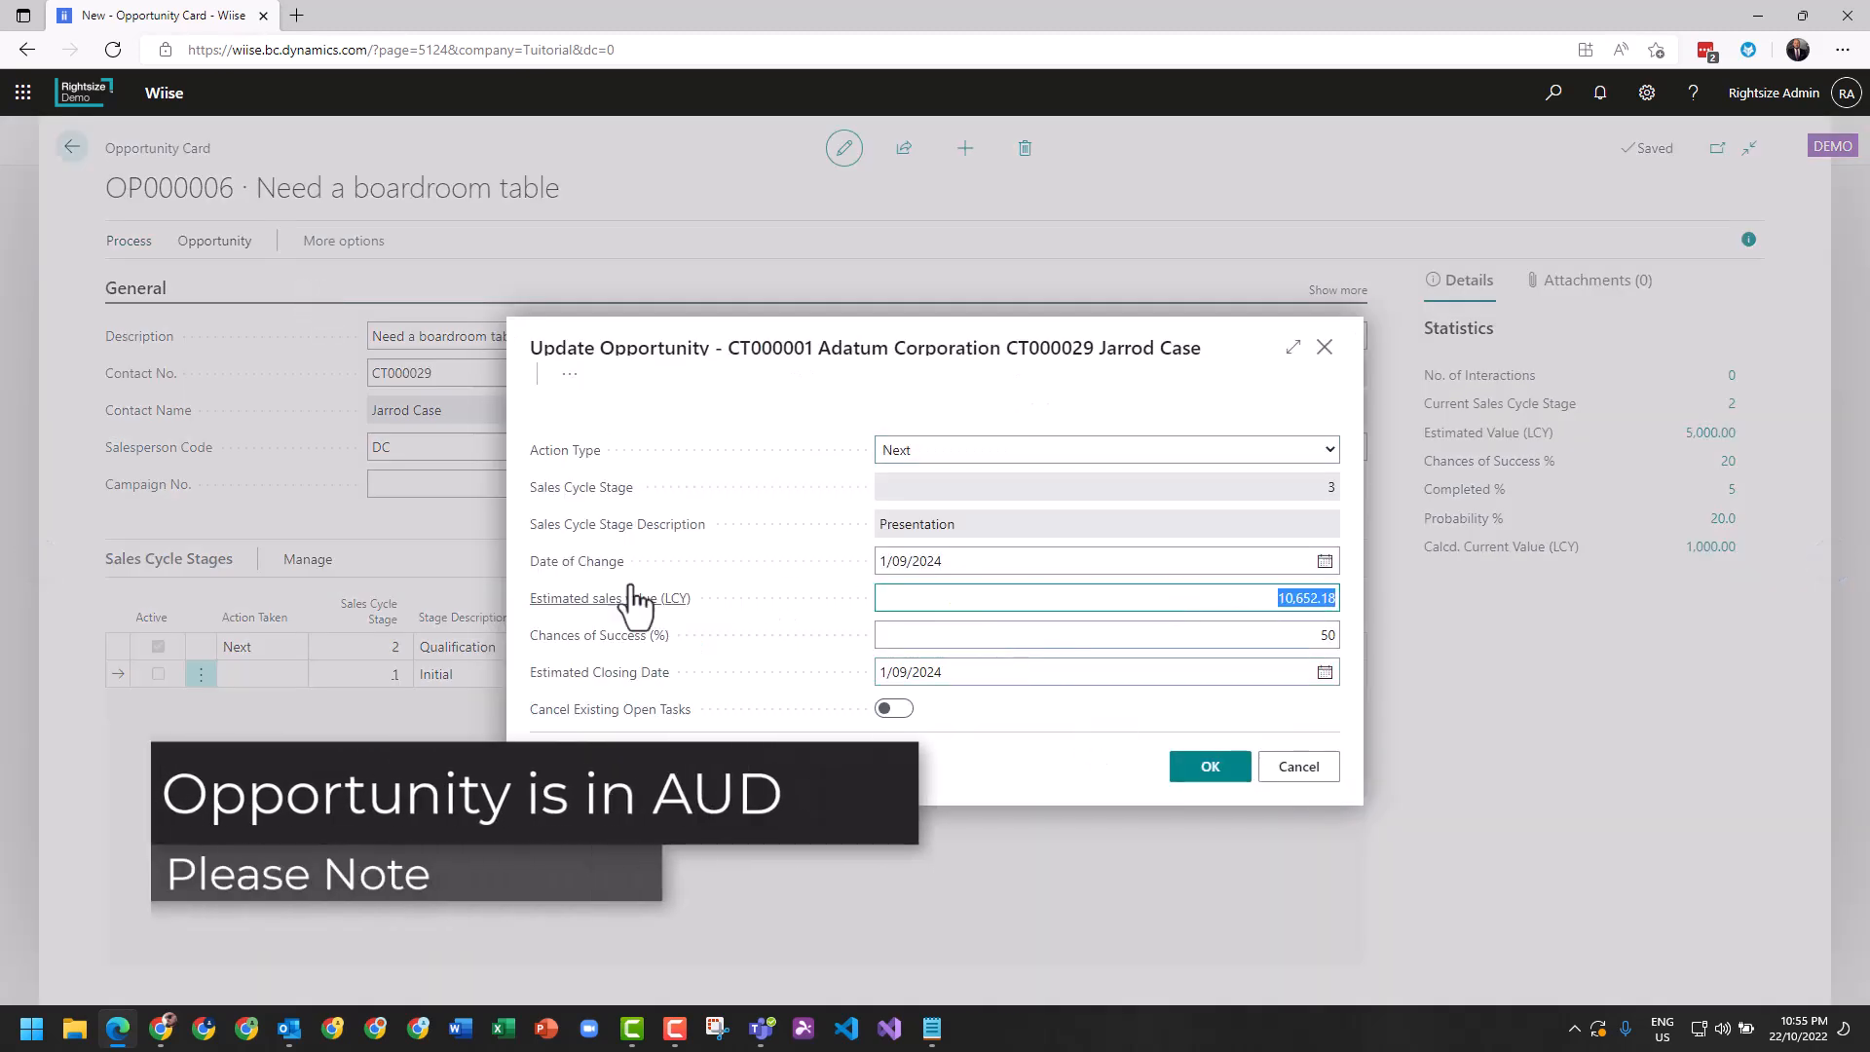
click(1225, 767)
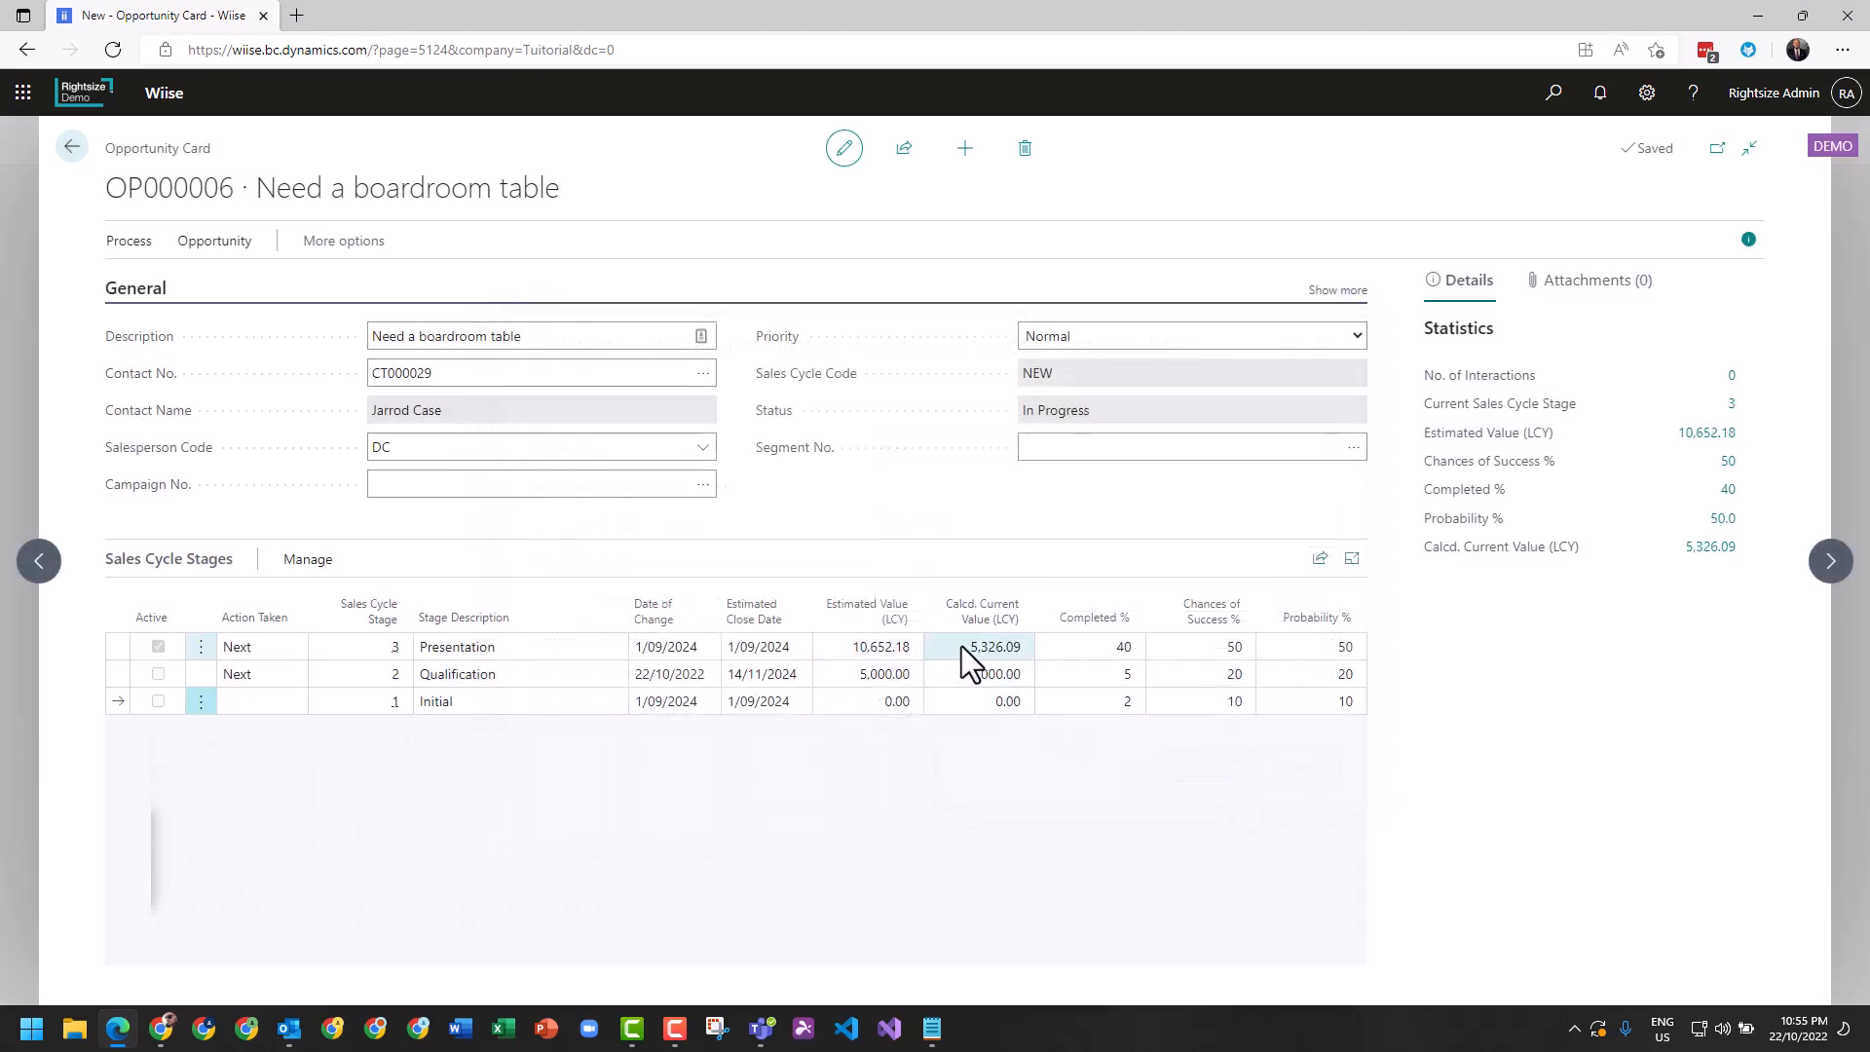
Review the opportunity's available actions and show its linked sales quote.
click(130, 243)
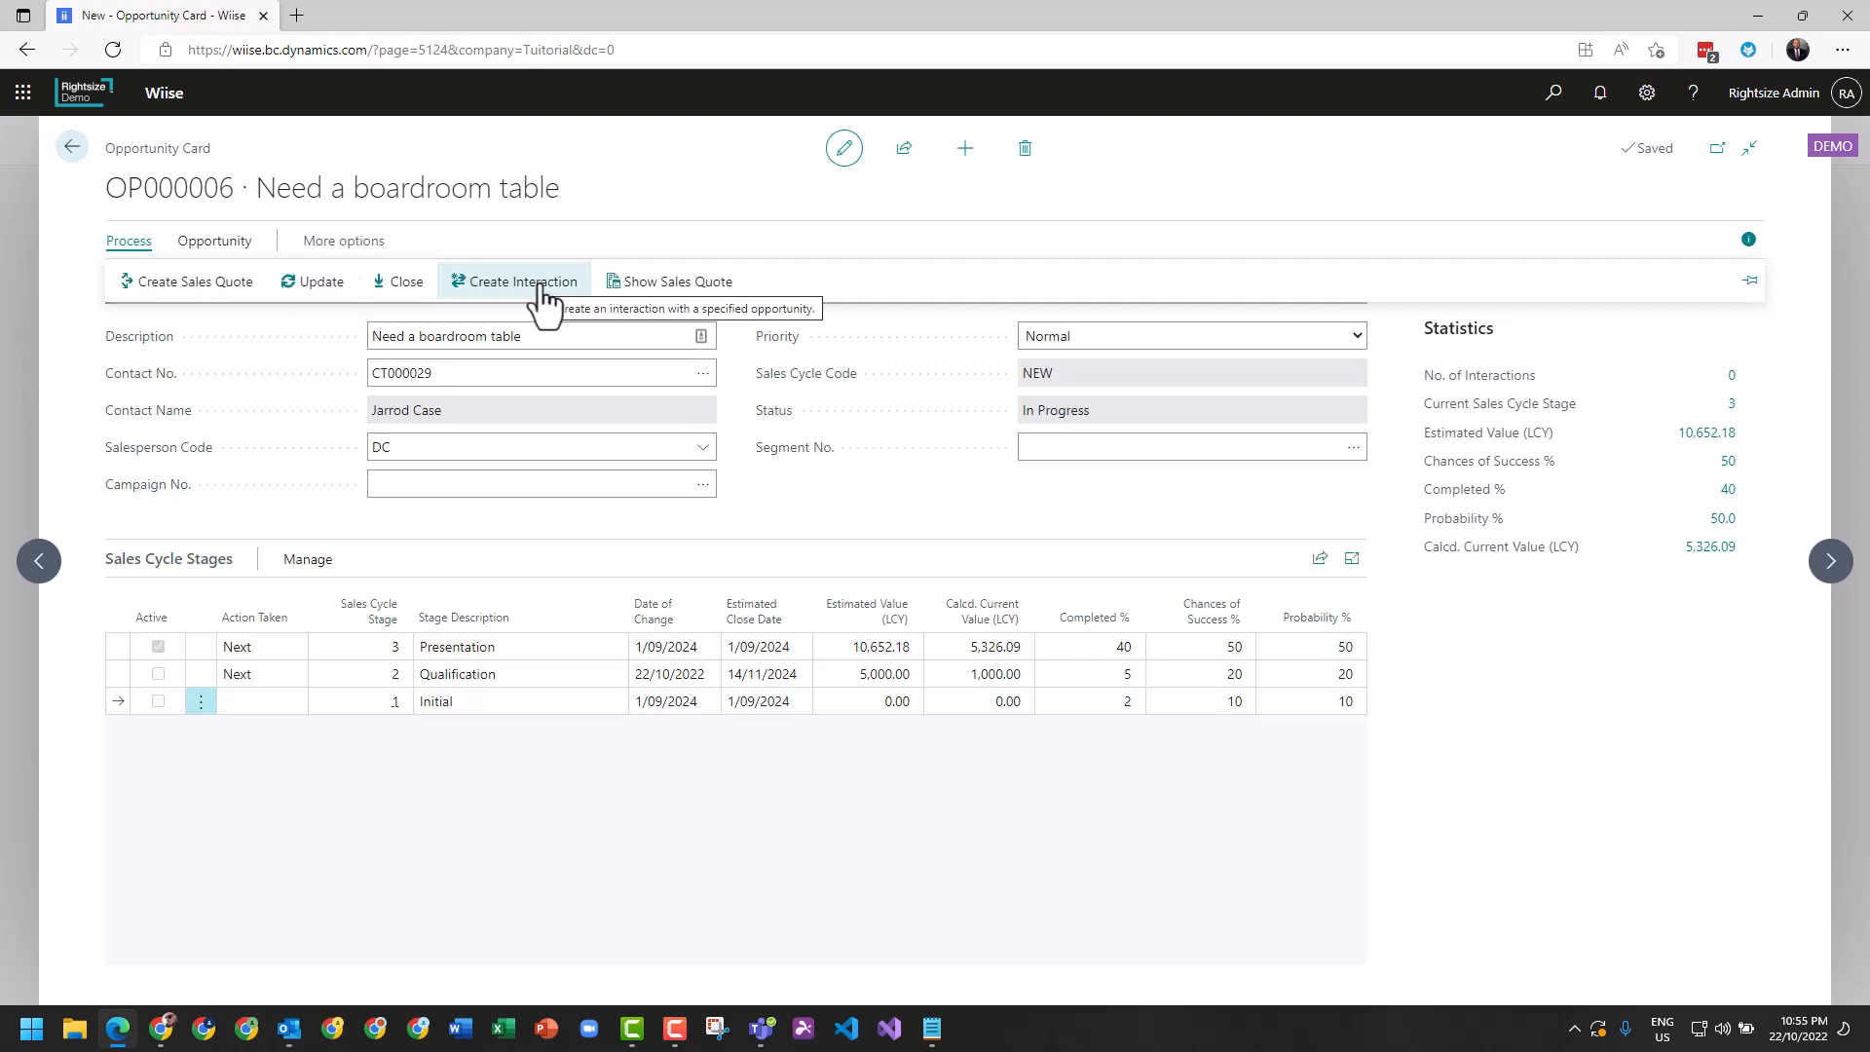
click(226, 243)
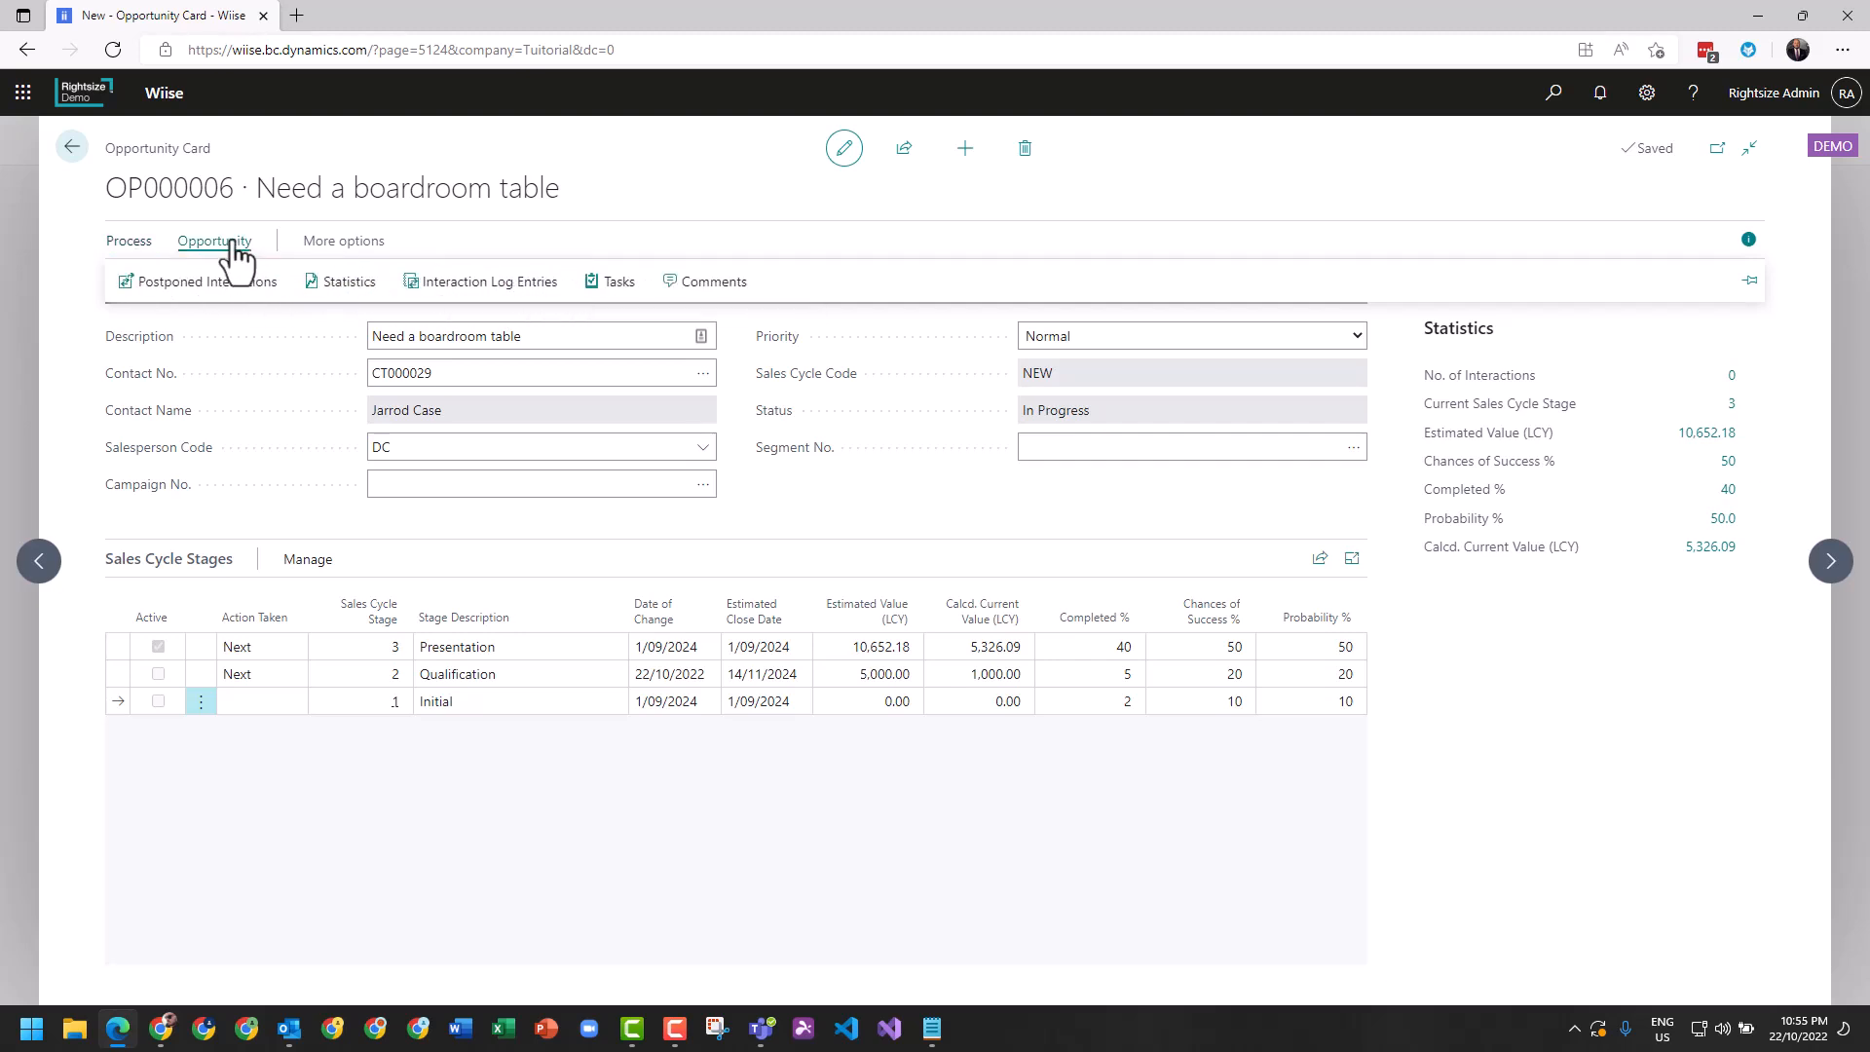
click(129, 243)
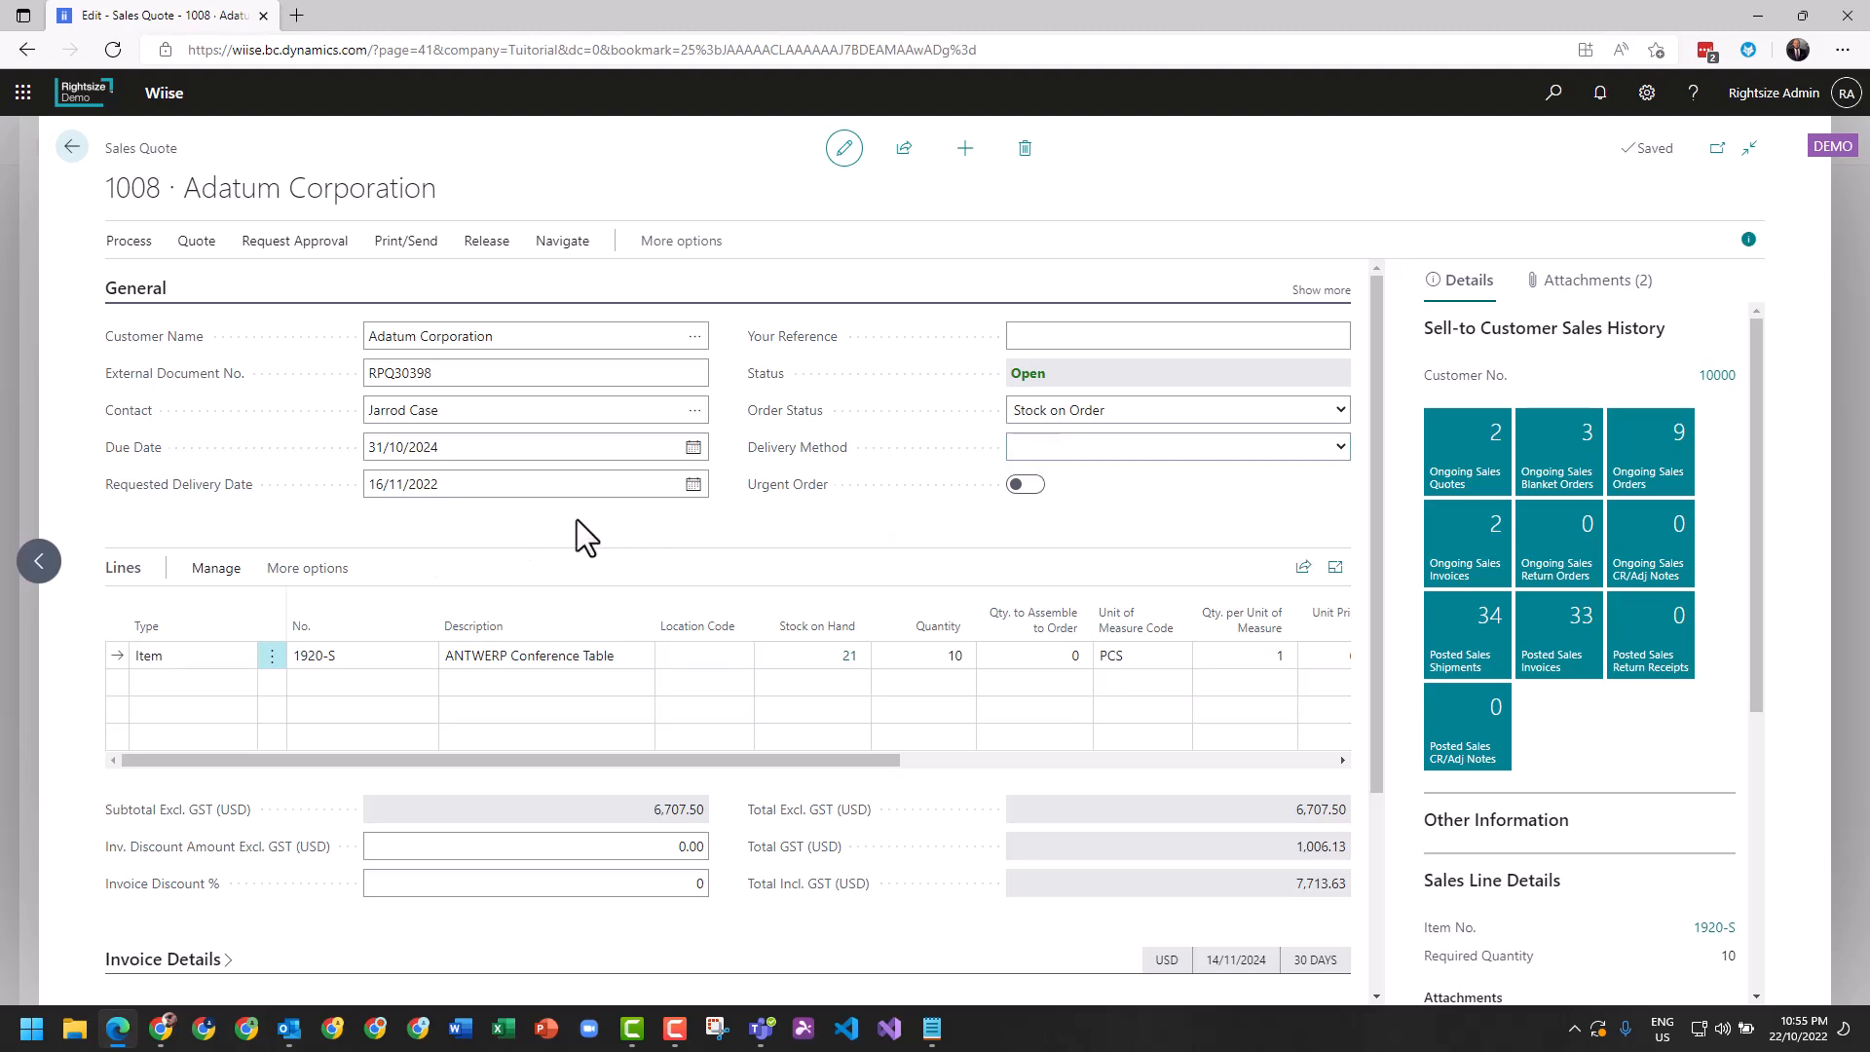
Convert the sales quote to an order and agree to close the linked opportunity.
click(128, 243)
click(161, 284)
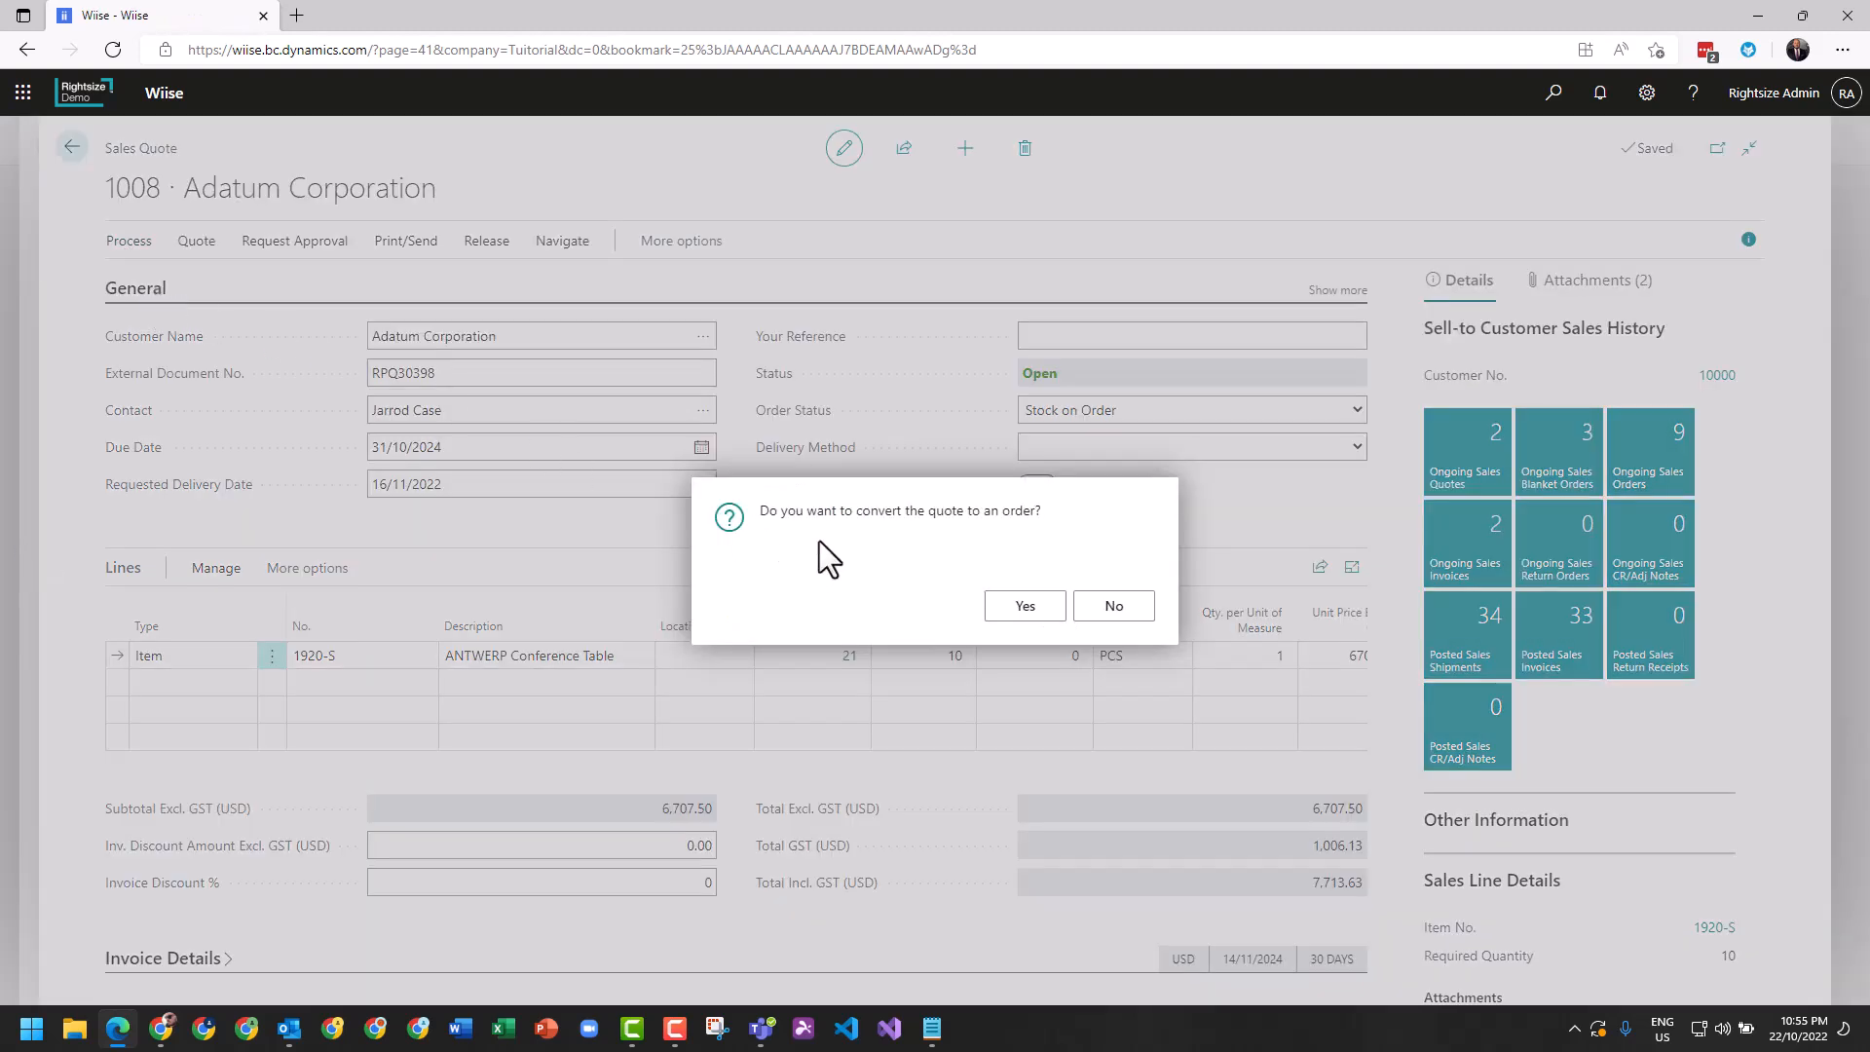
click(1018, 611)
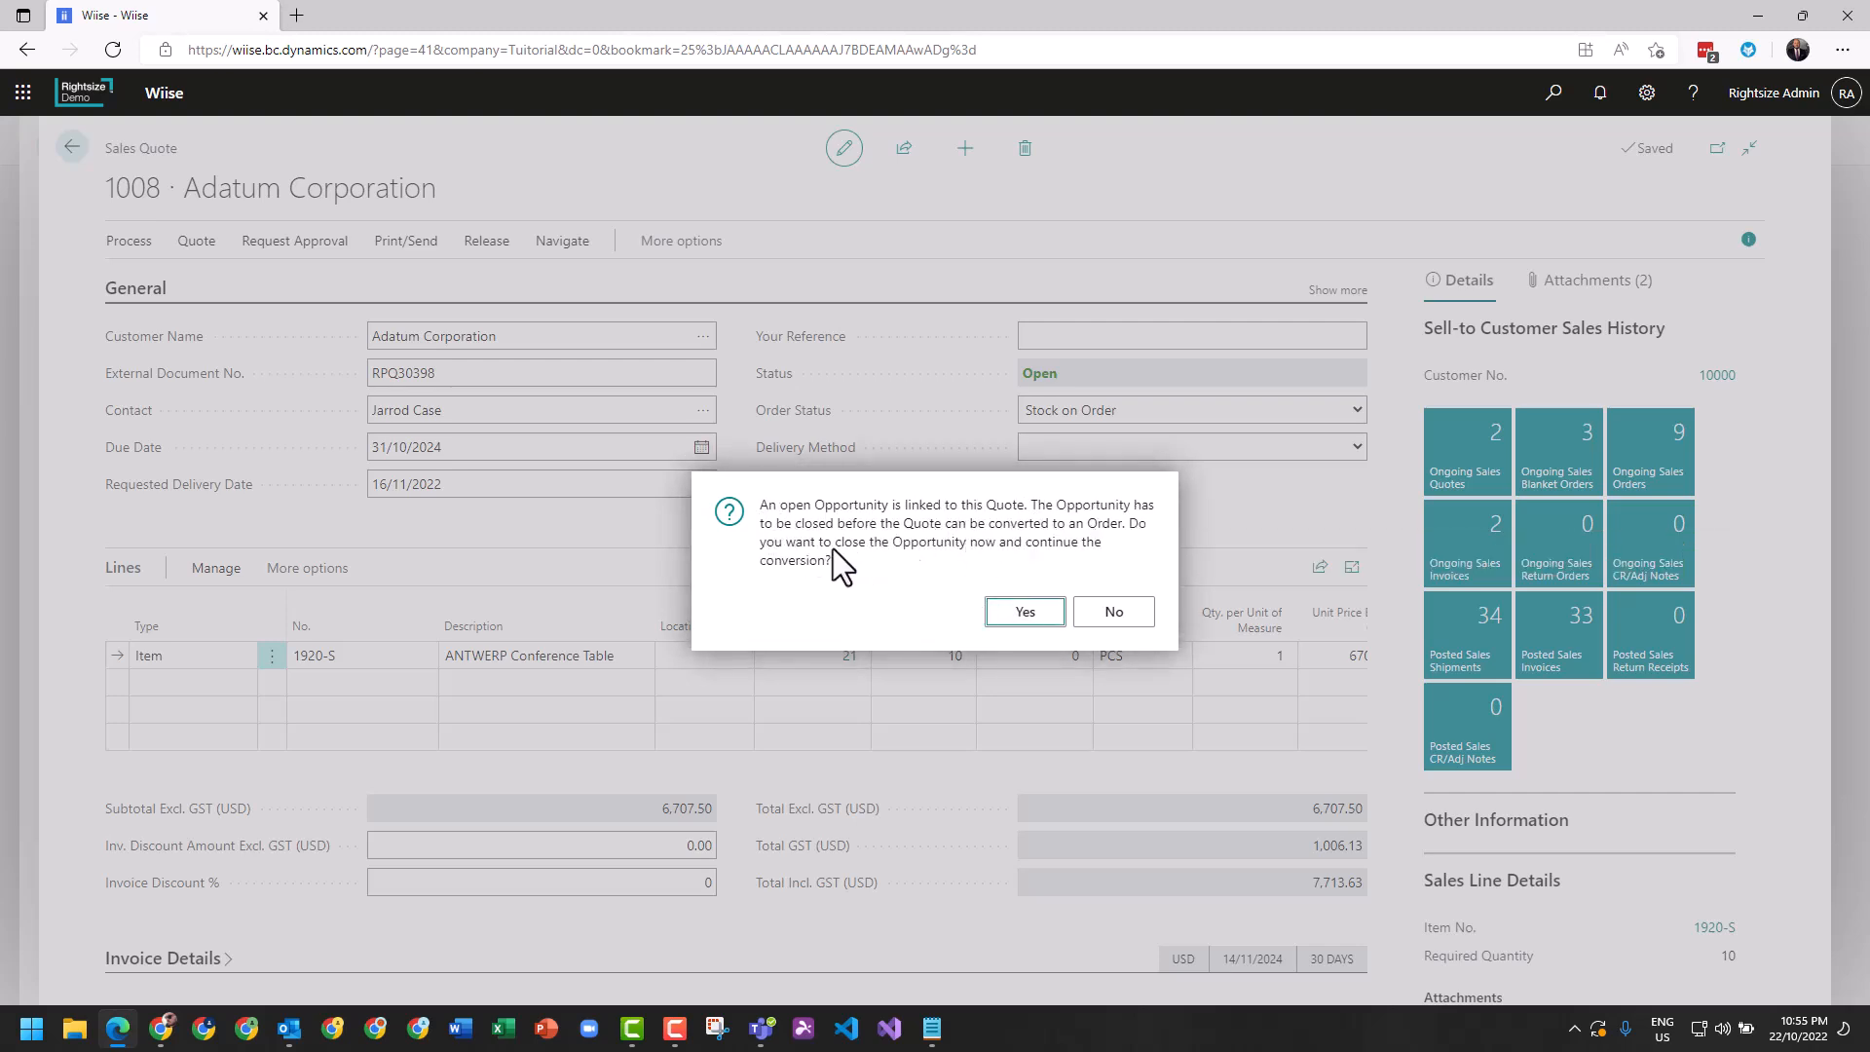
click(1025, 614)
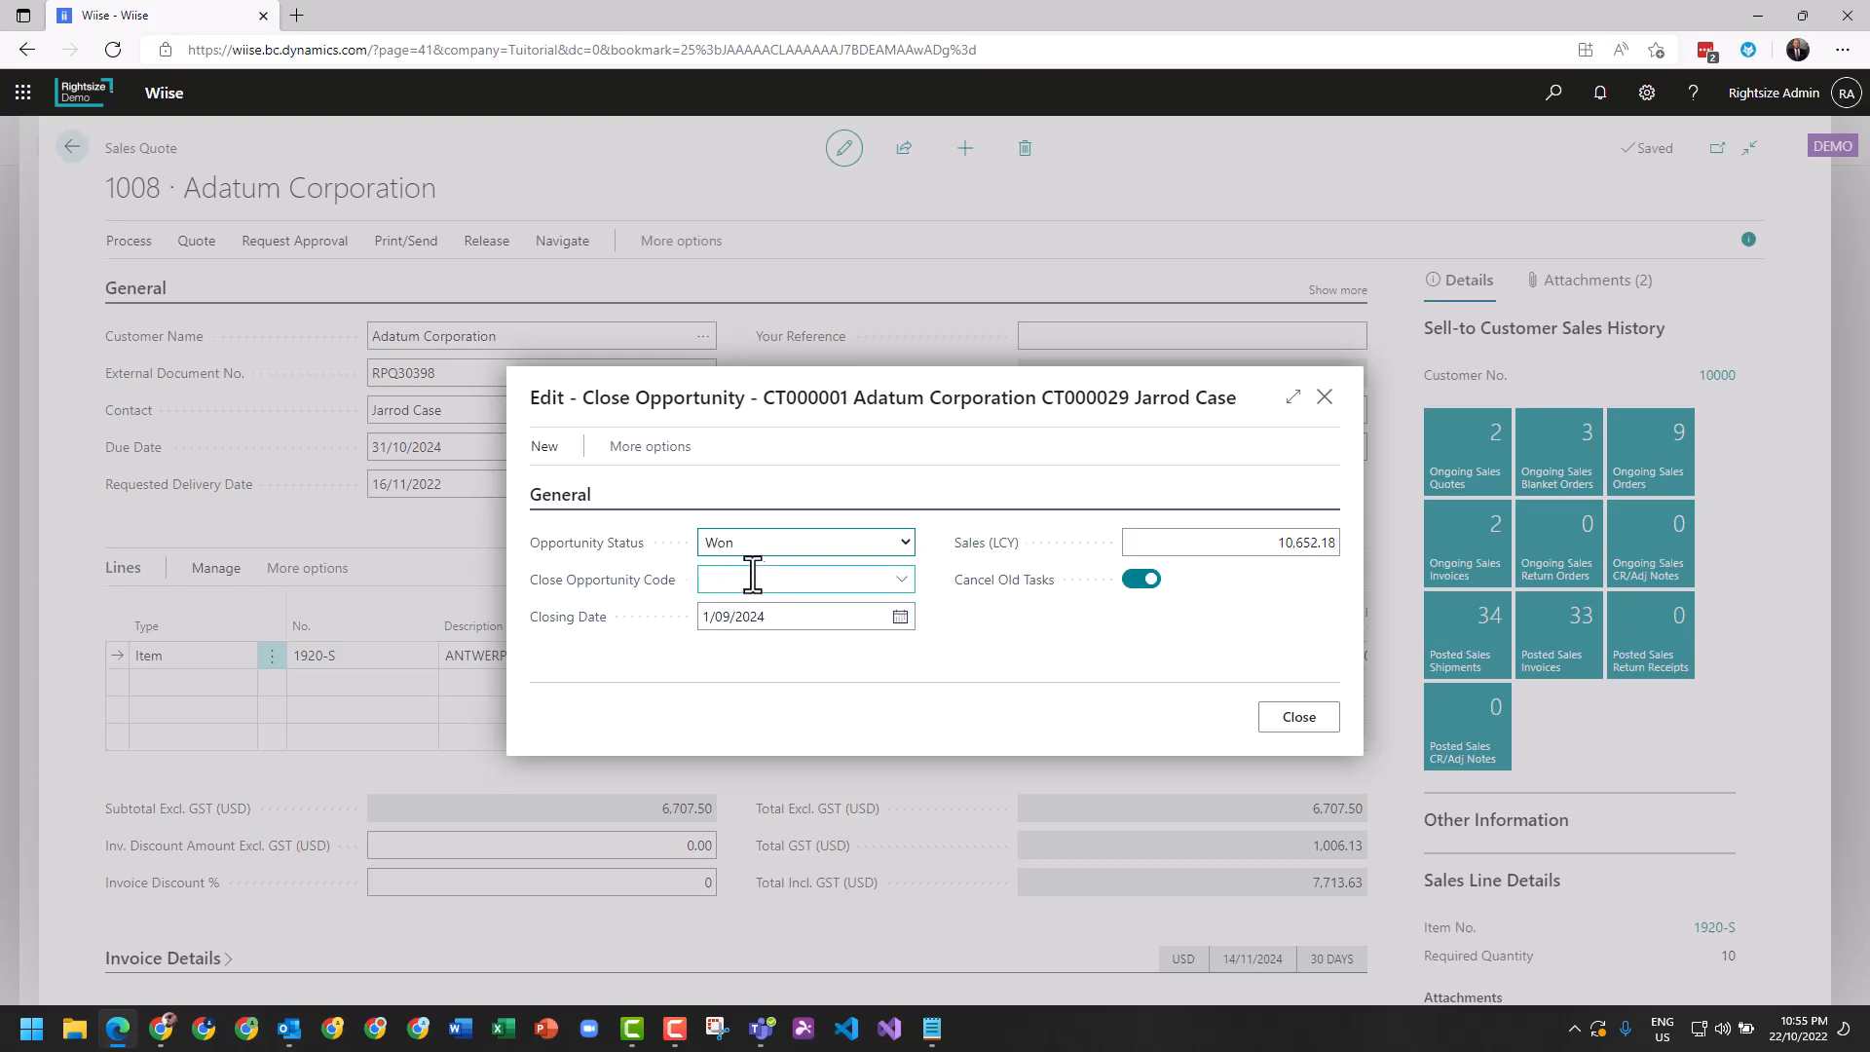
Close the opportunity as Won with the close opportunity code PRODUCT_W (Best product).
click(898, 579)
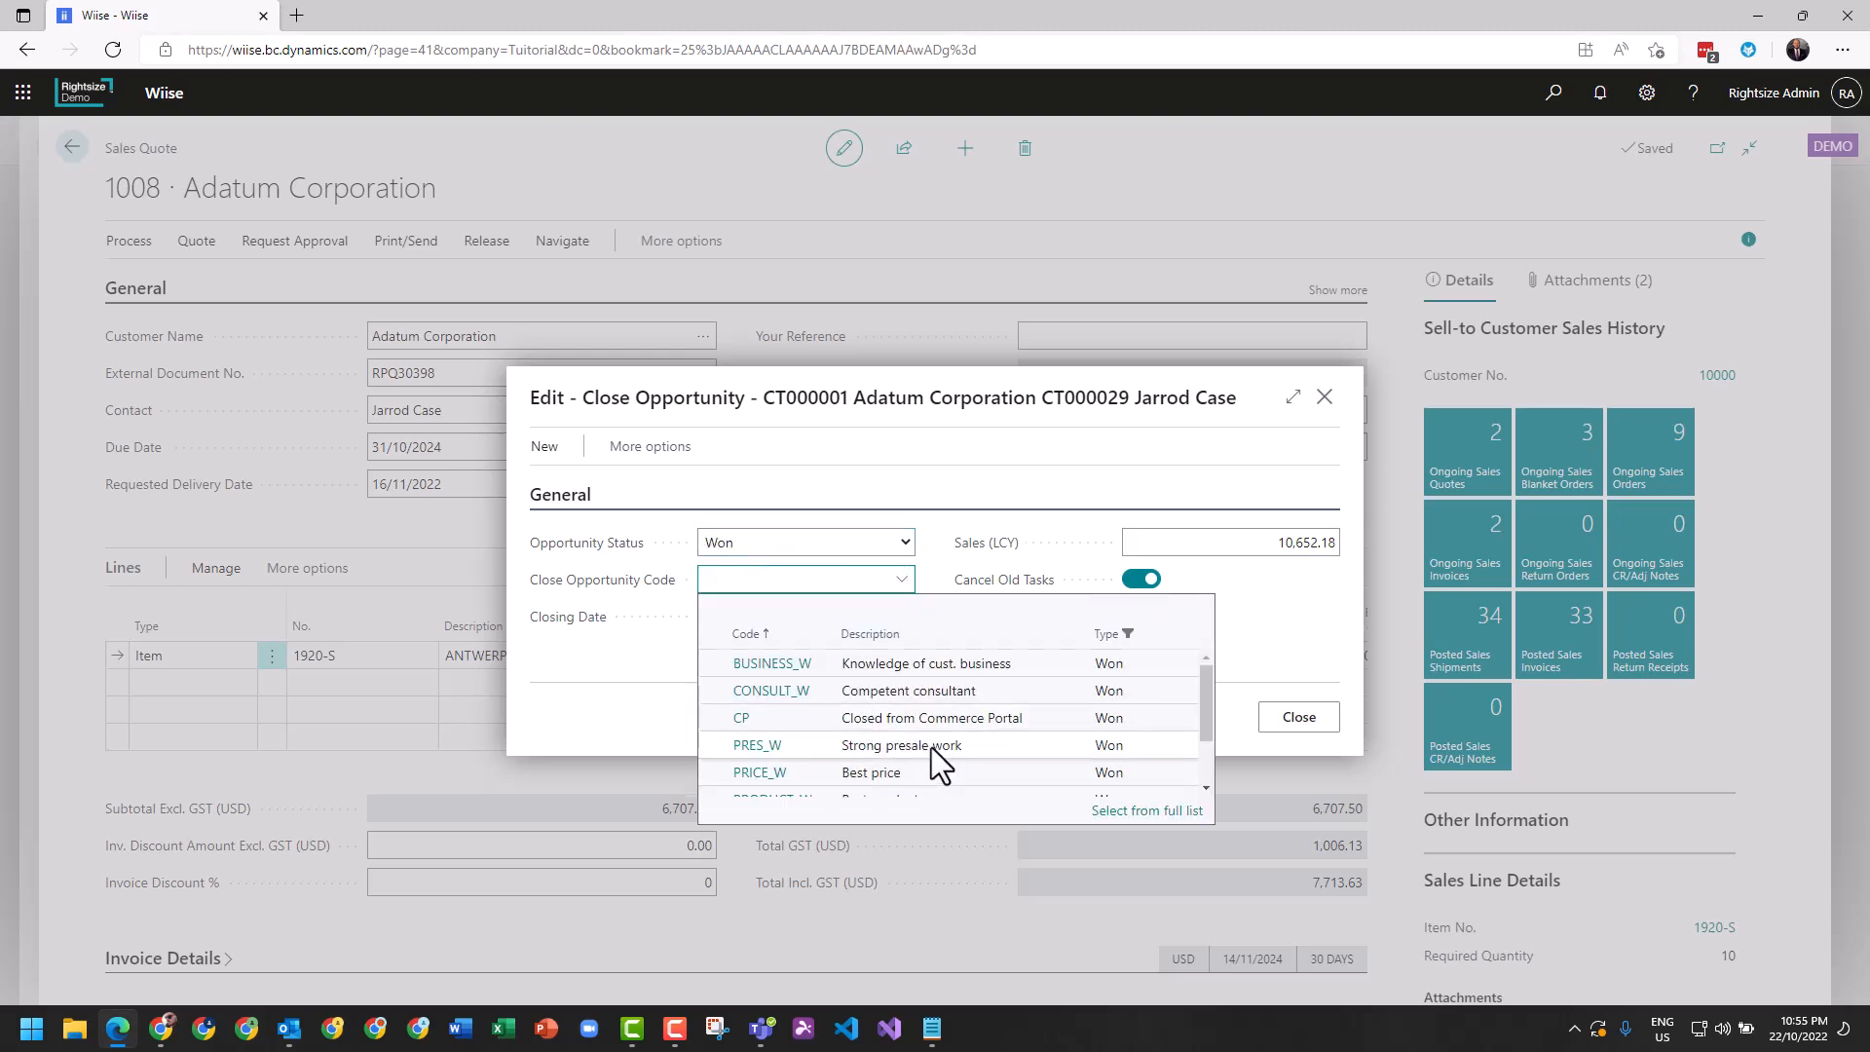
scroll(930, 746, down, 1)
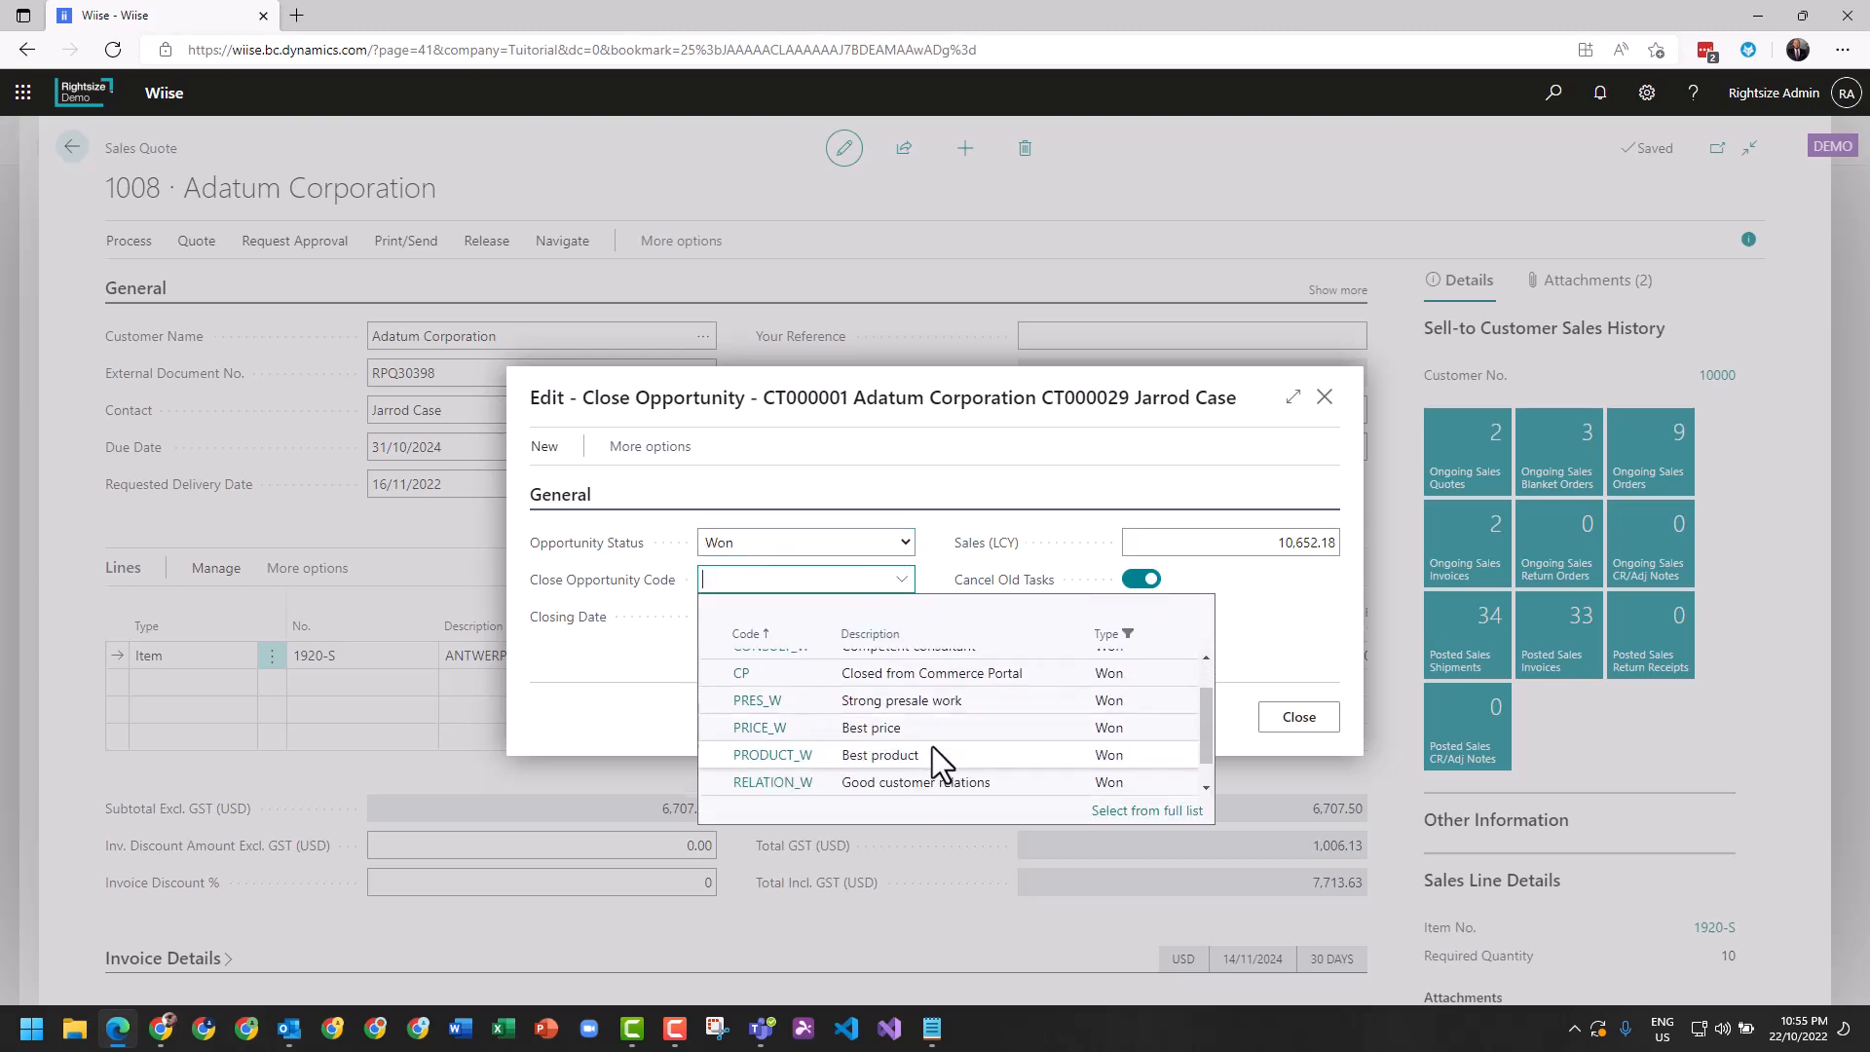
click(777, 756)
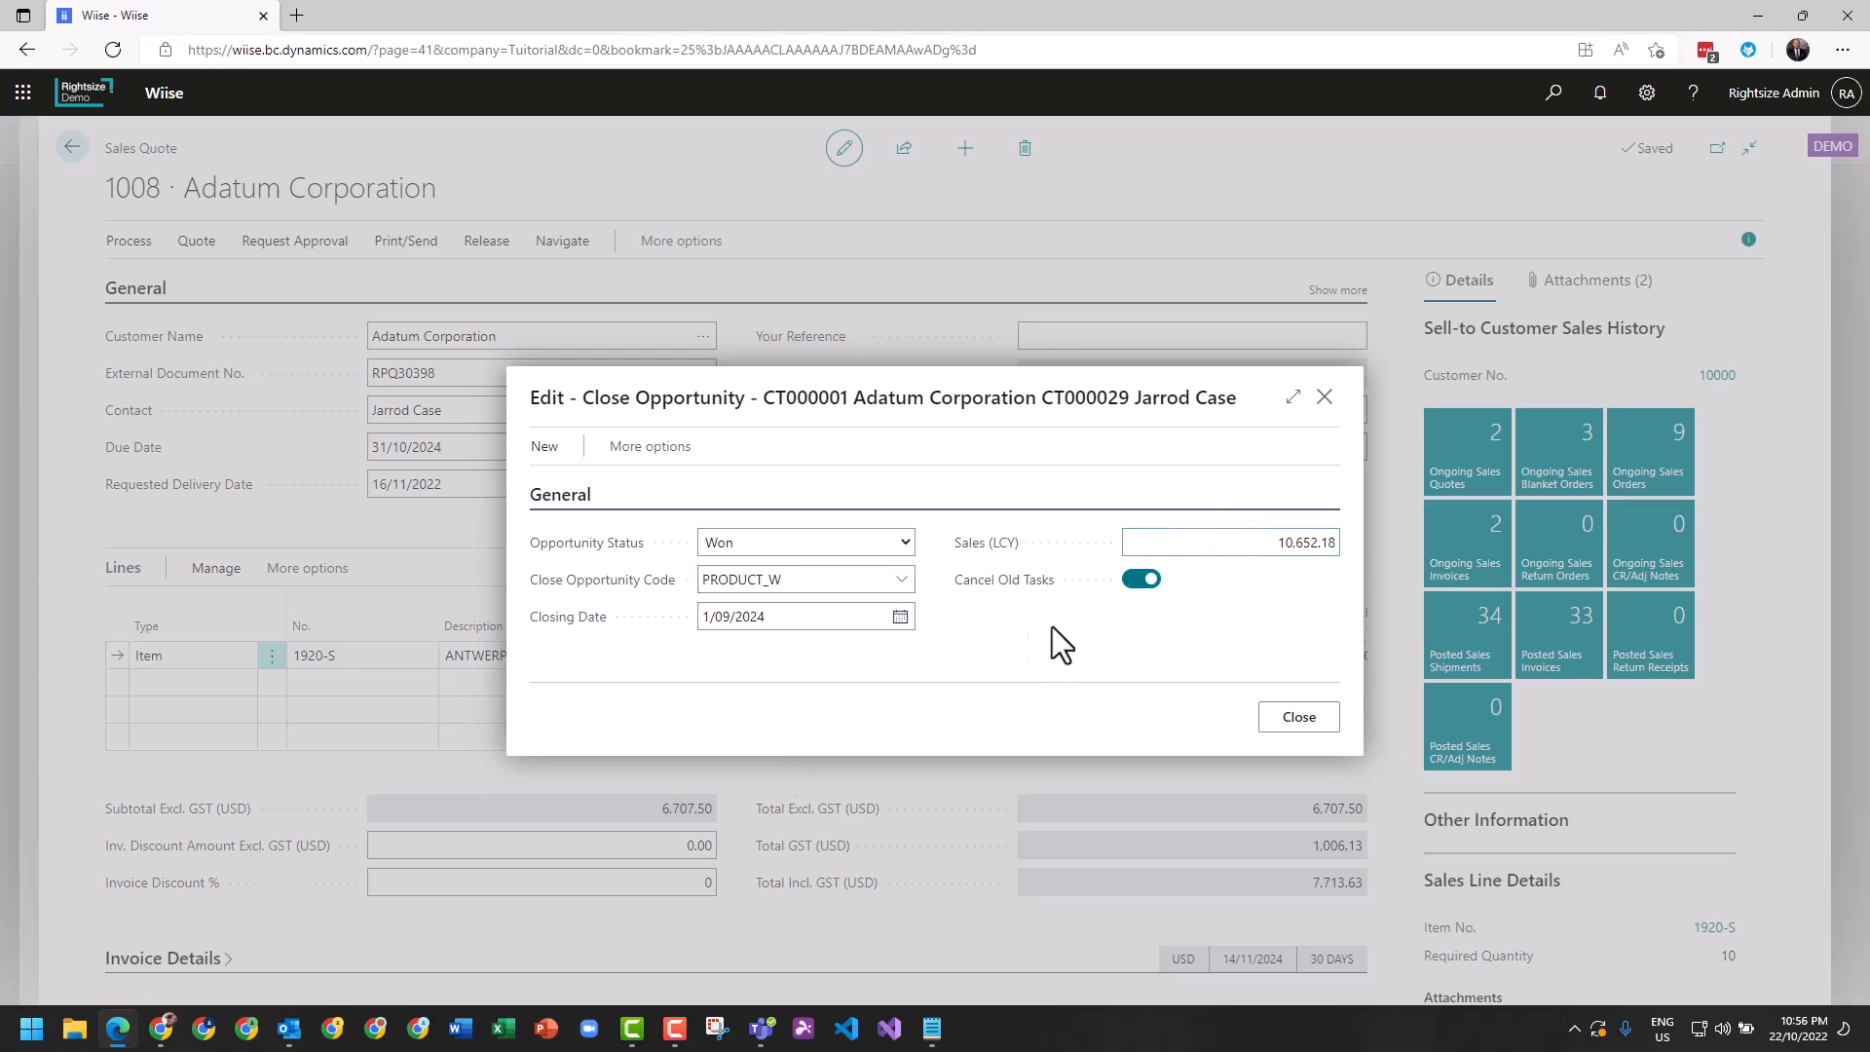
click(1288, 722)
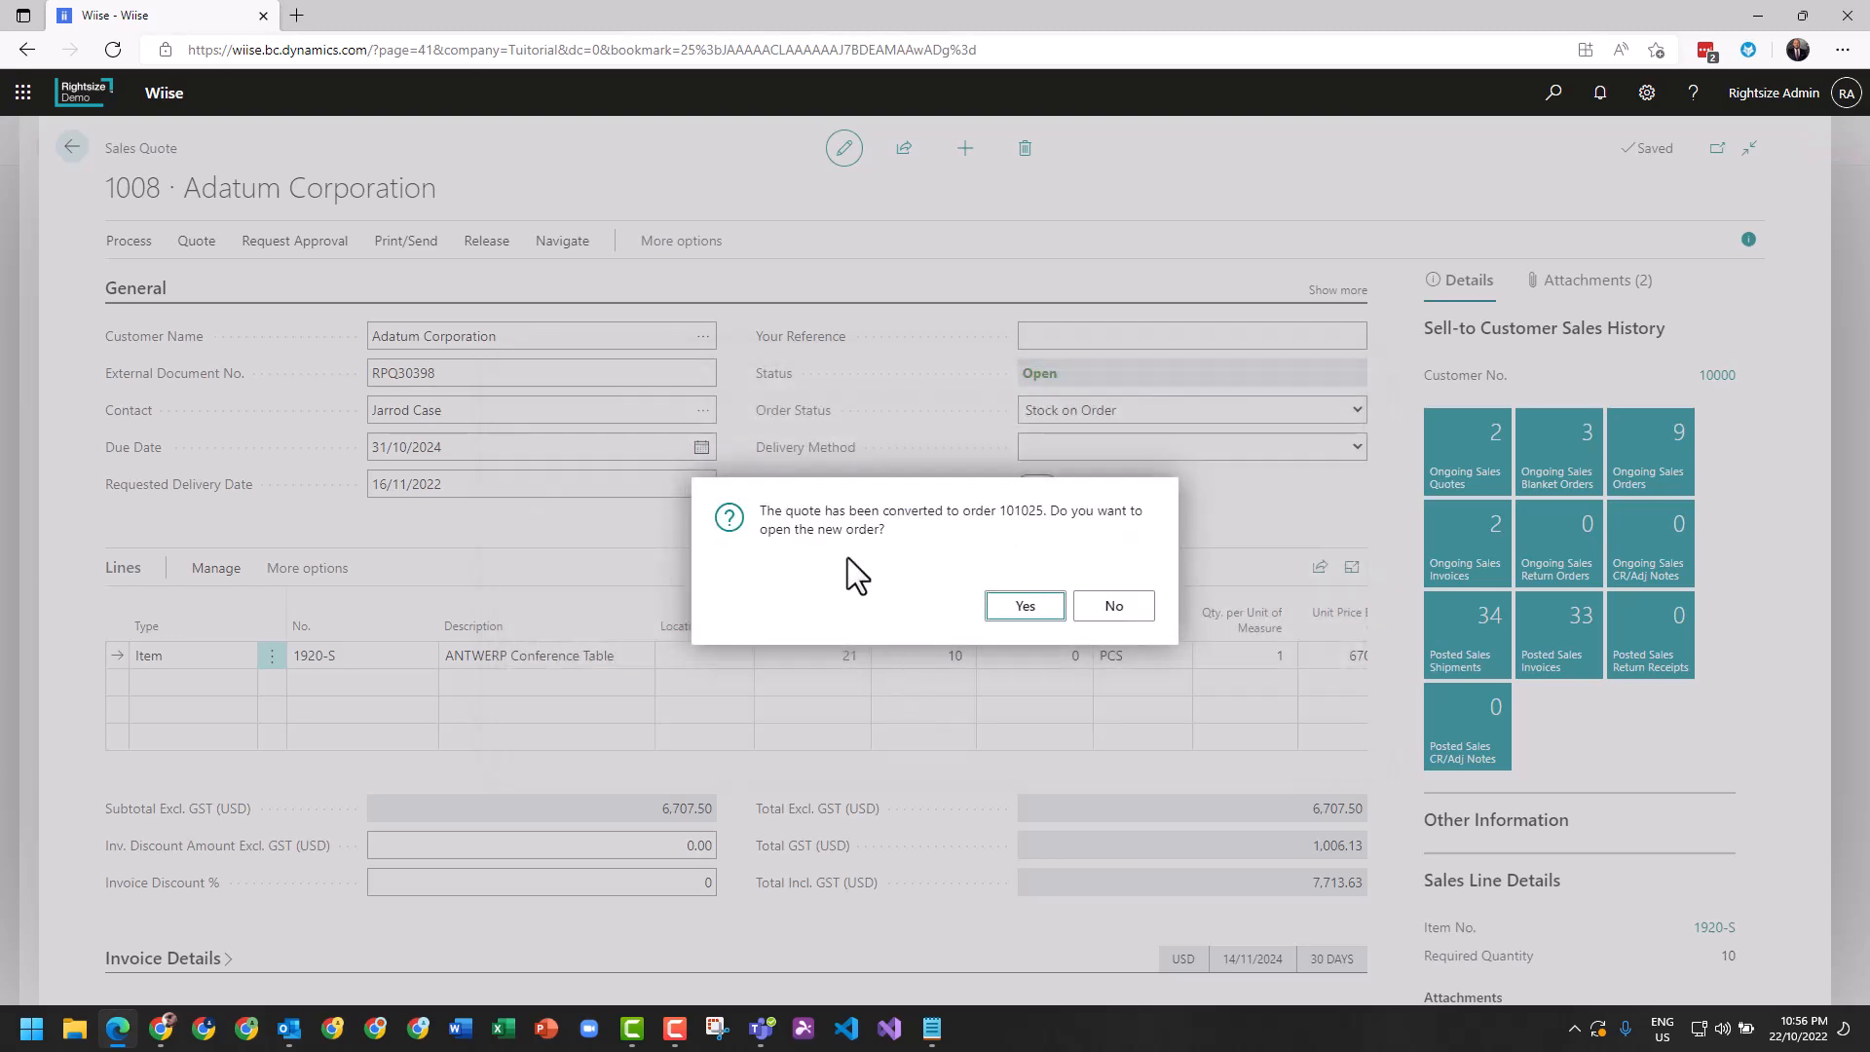
Open the new sales order for viewing, and return through the opportunity card and opportunity list to the home page.
click(1023, 614)
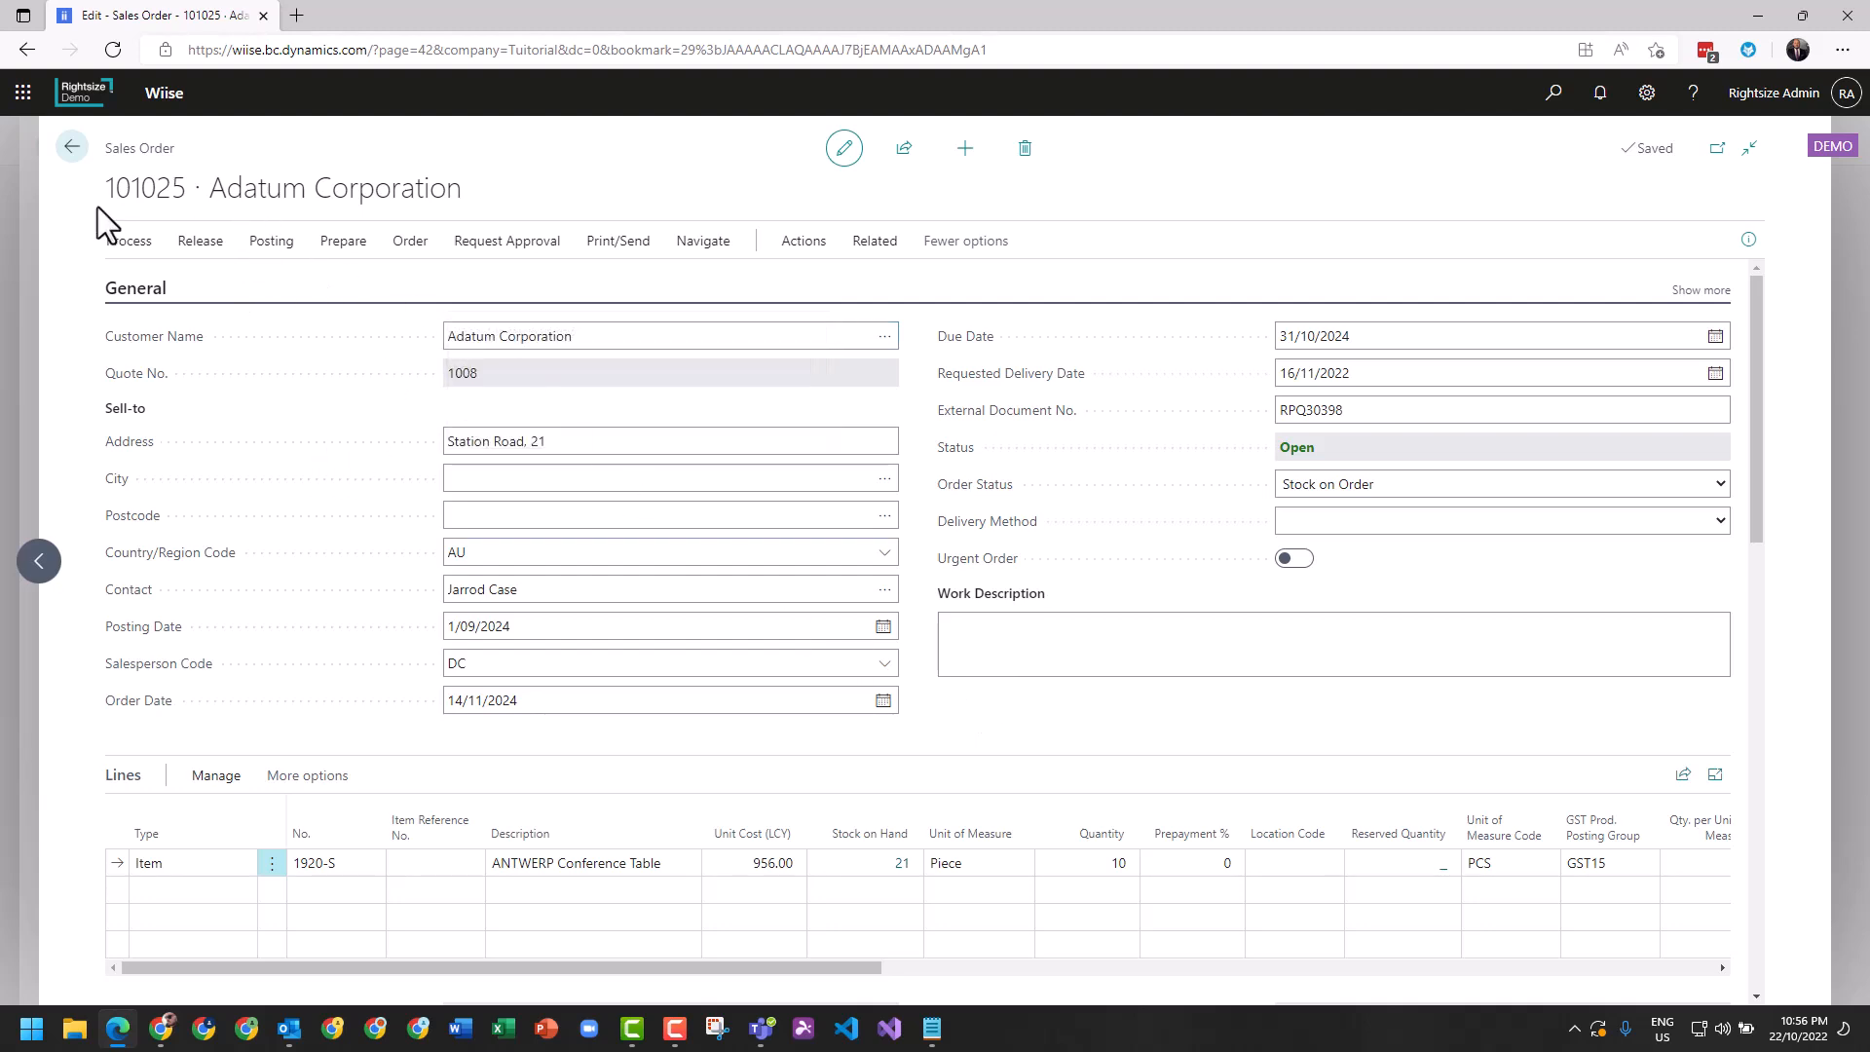
click(73, 151)
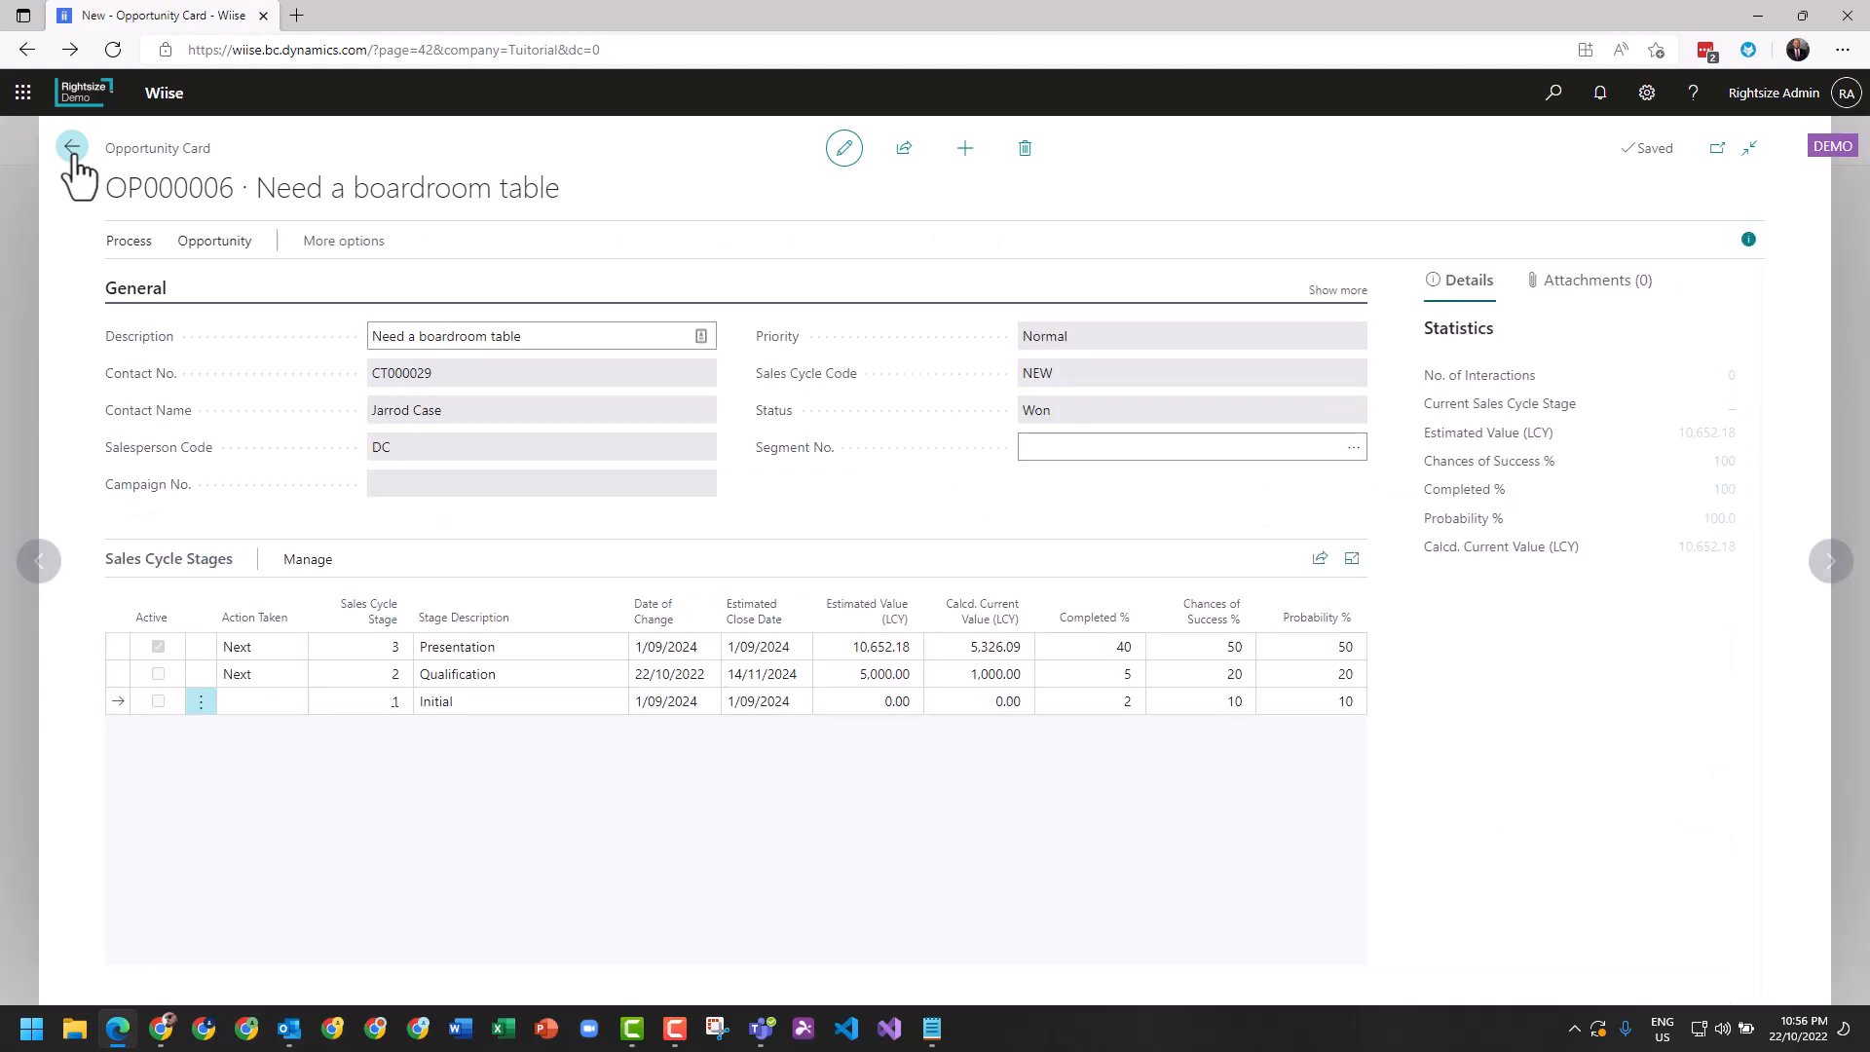
click(73, 151)
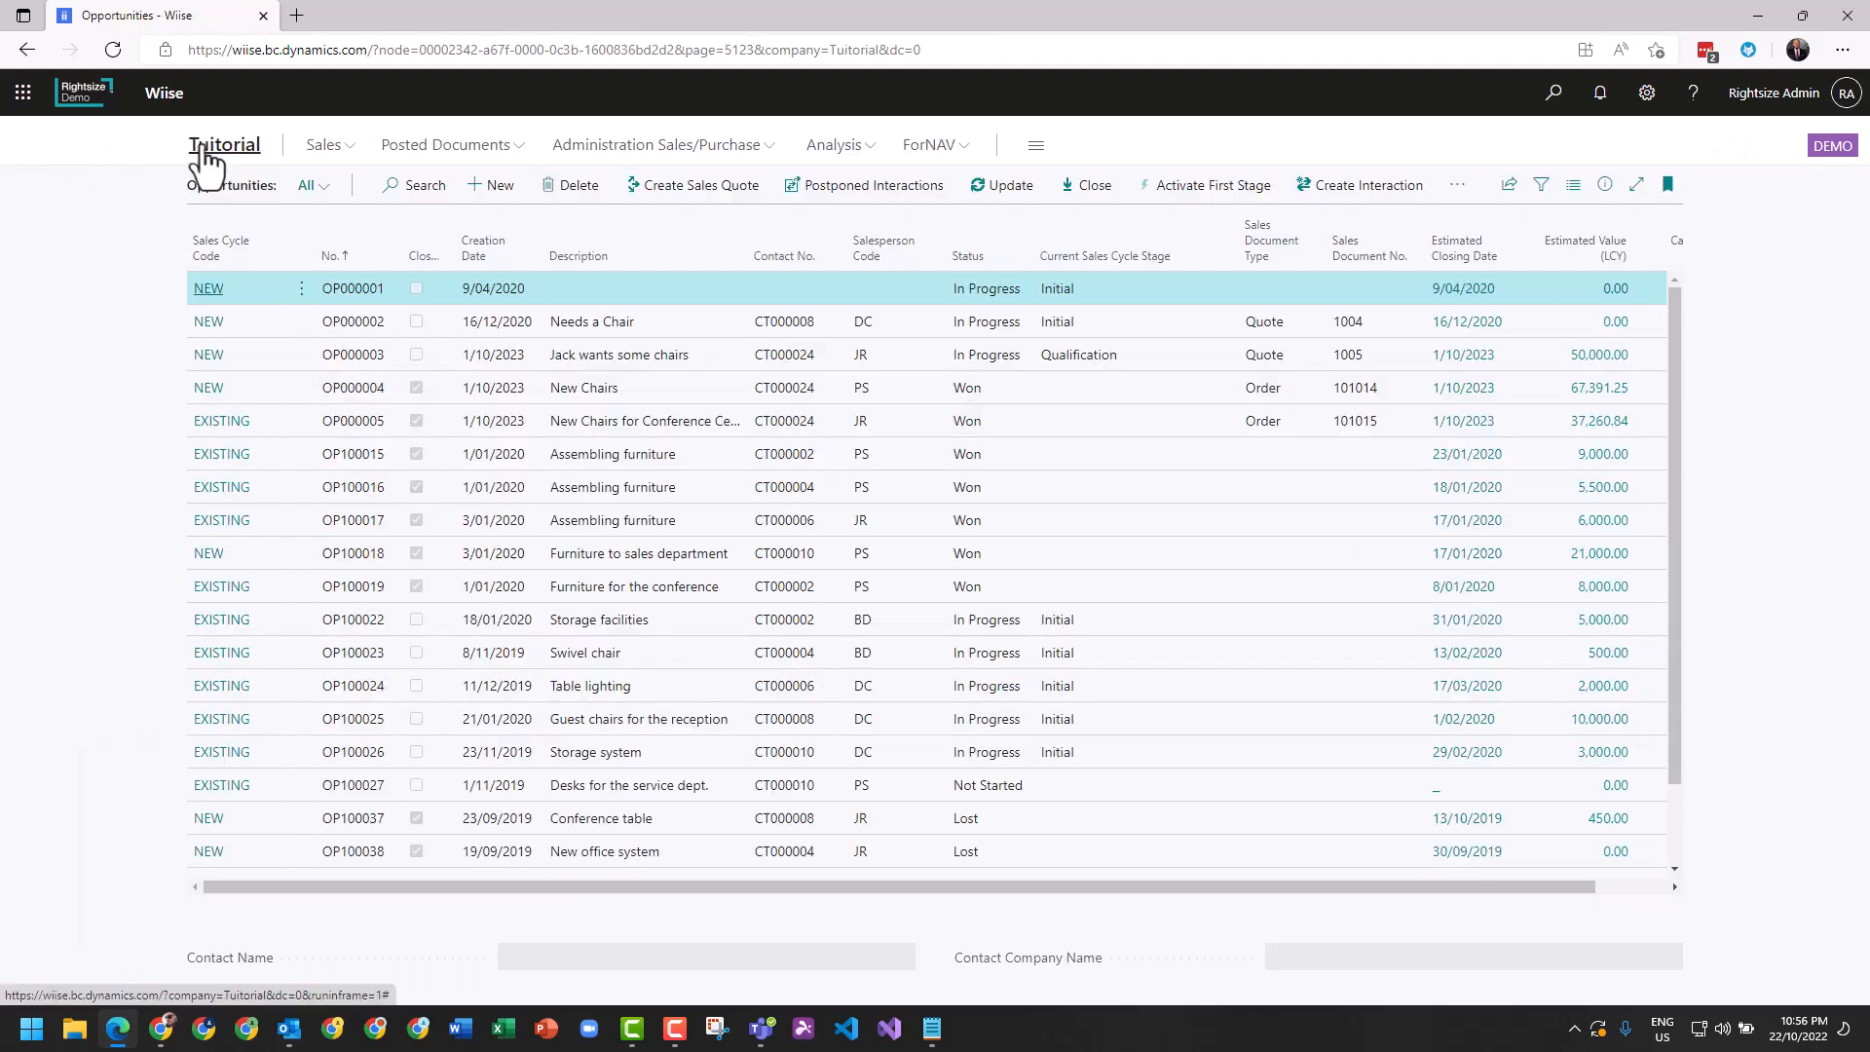
click(202, 156)
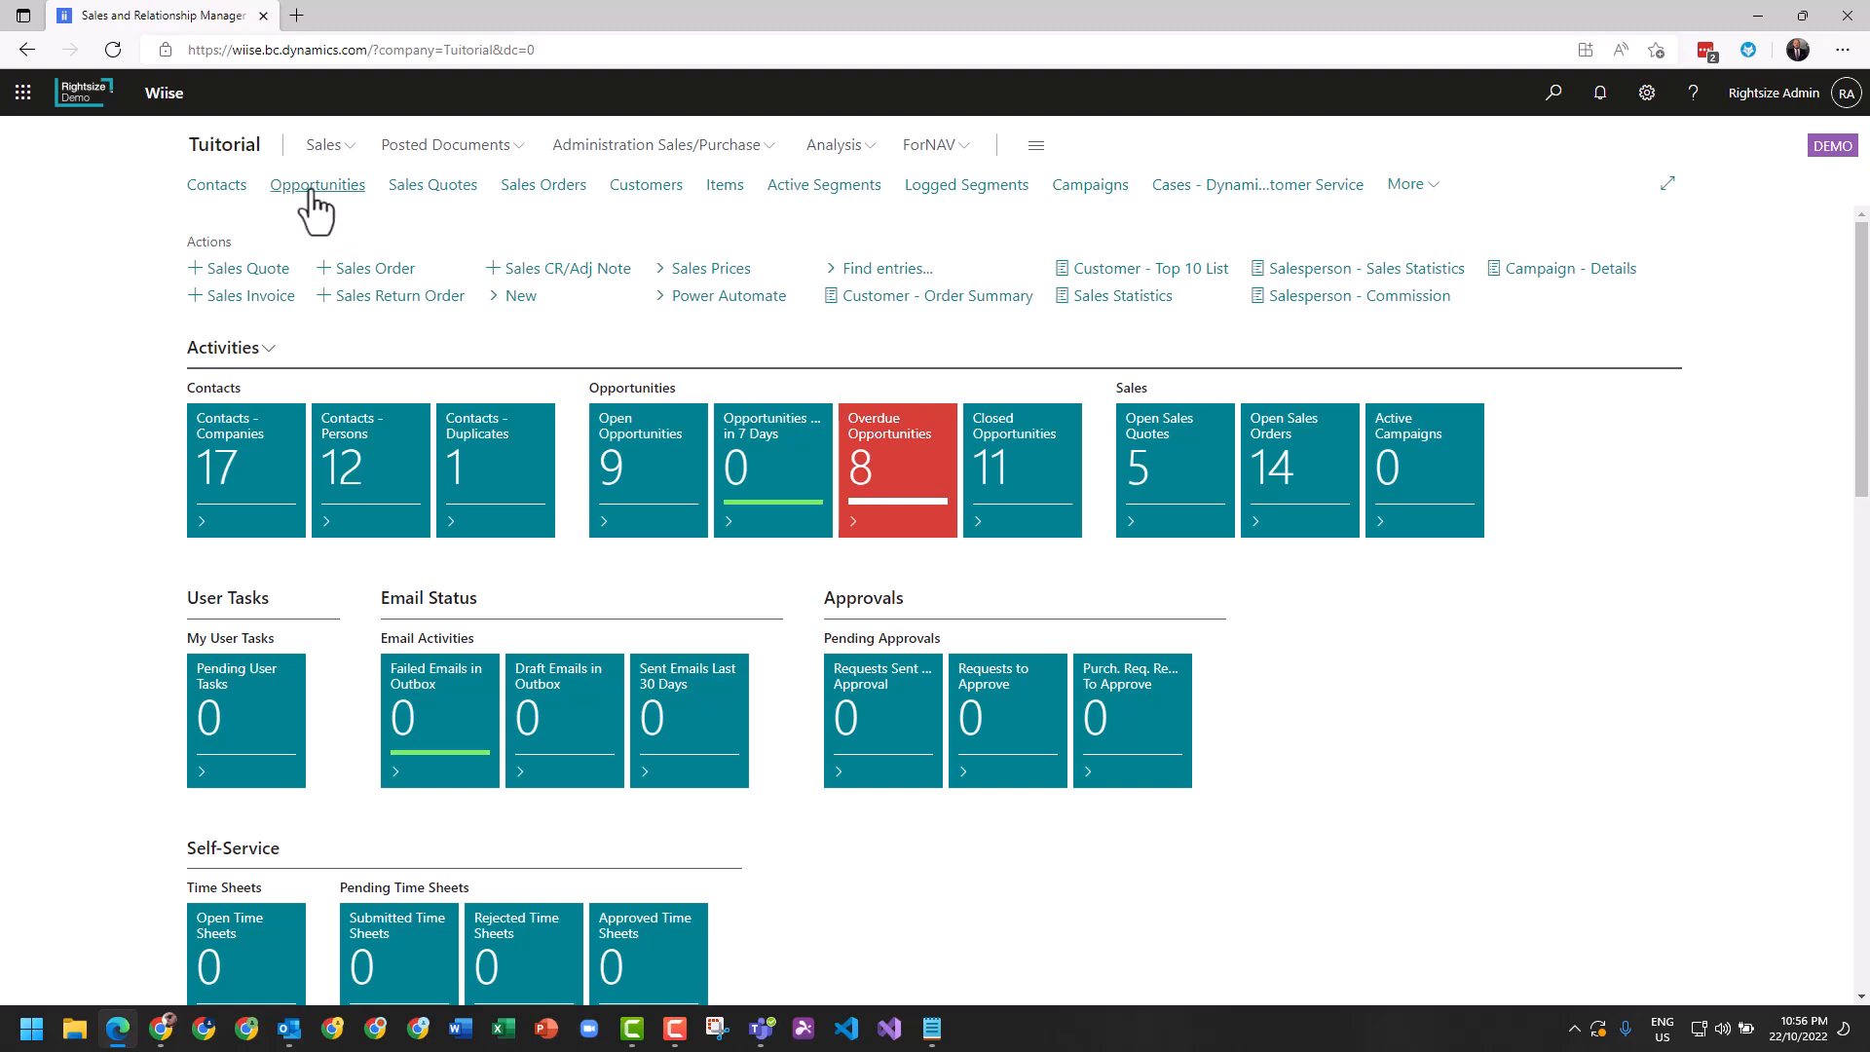